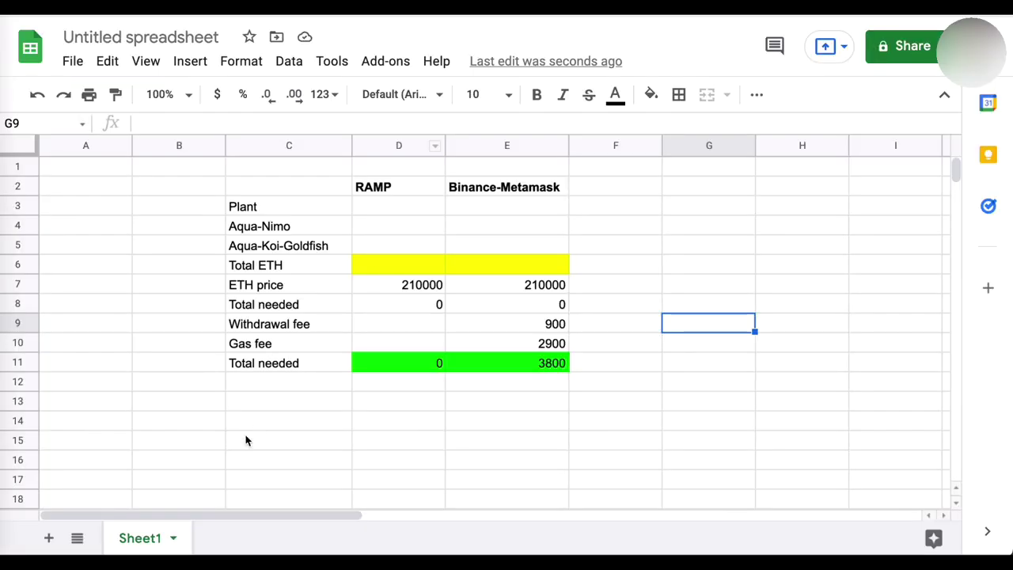
Step: Enter the role "Tank" in cell B3, beside the Plant entry
left_click(245, 441)
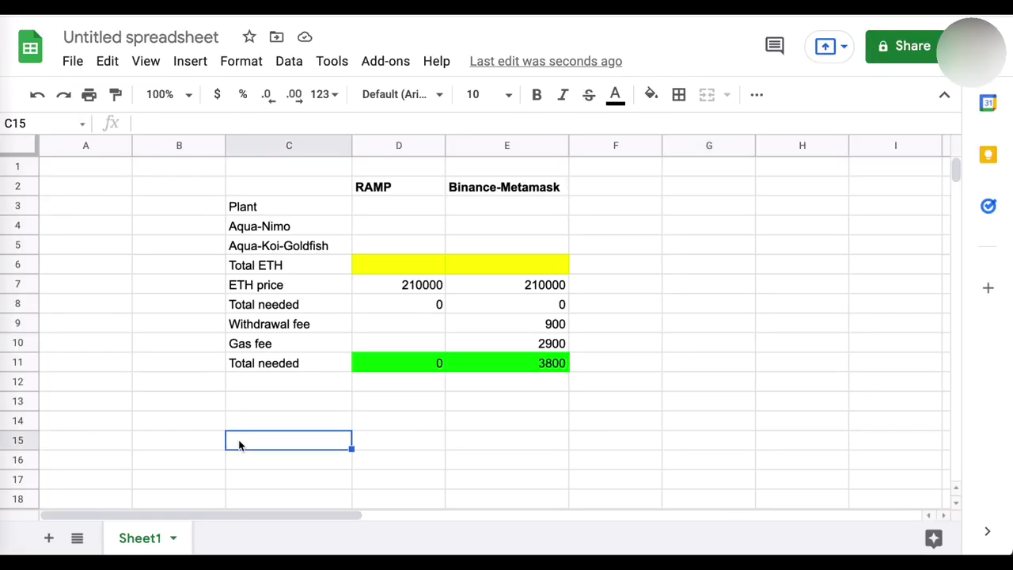
left_click(242, 212)
left_click(183, 212)
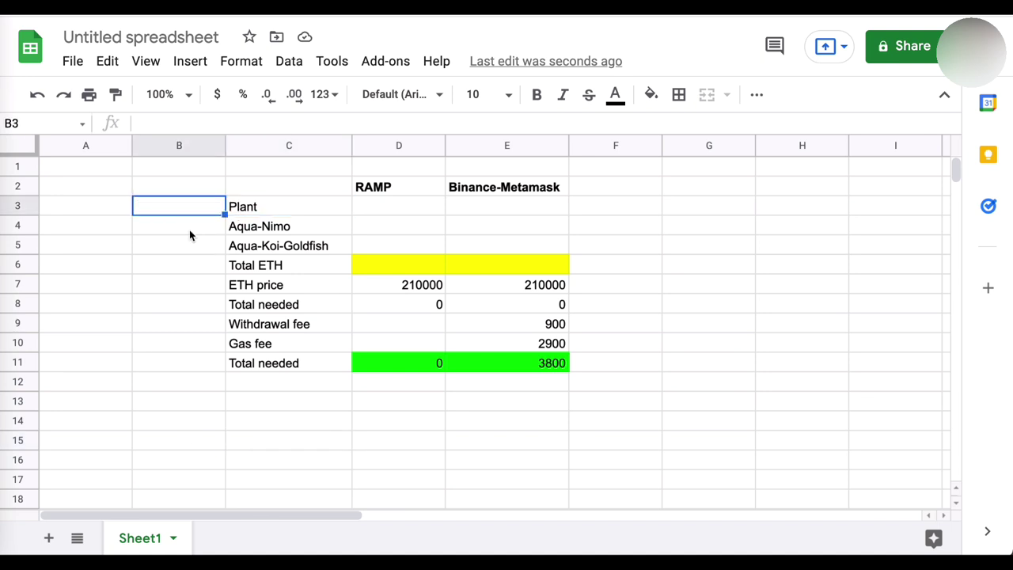
type("Tank")
key("Return")
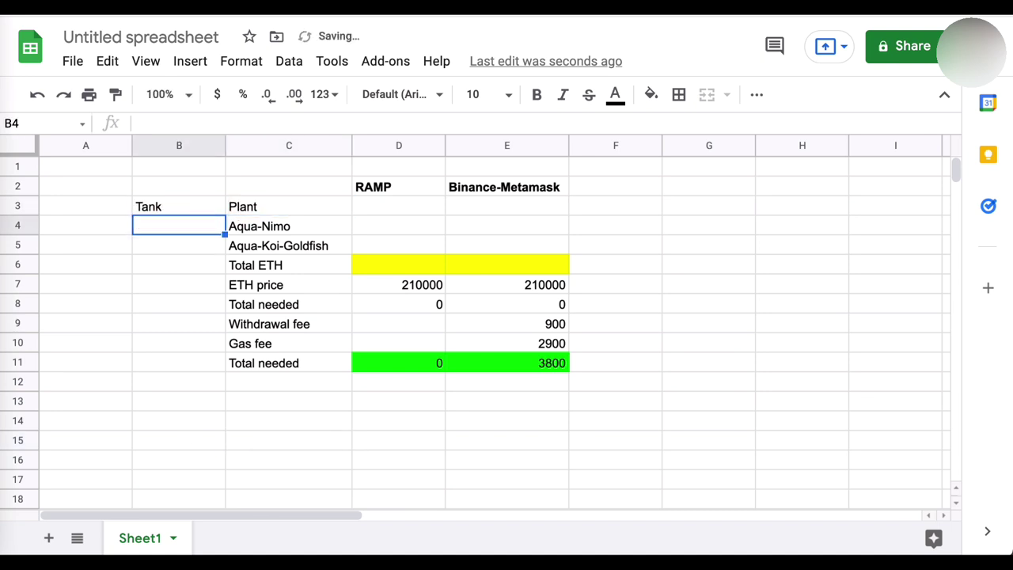
Step: Enter "Energy destroy" in F3 and "Makunat!!!!" in G3 as notes for the Plant row
left_click(311, 212)
left_click(603, 210)
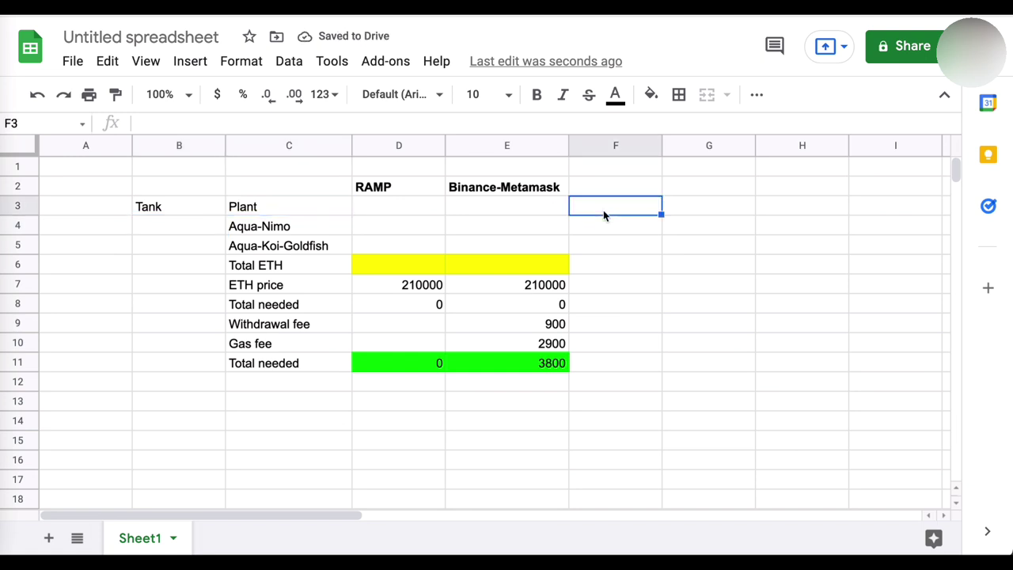
type("Energy destroy")
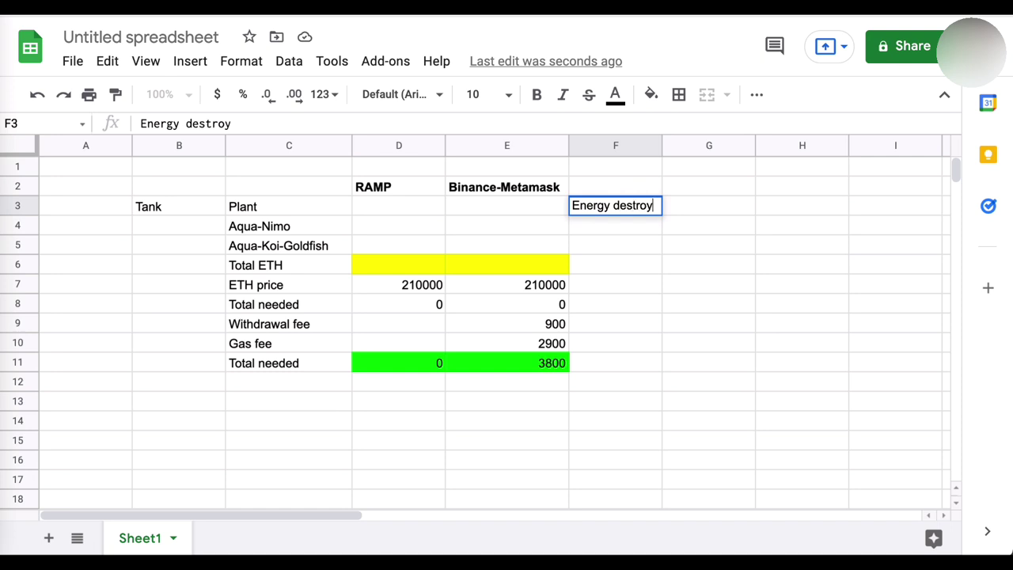
key("Return")
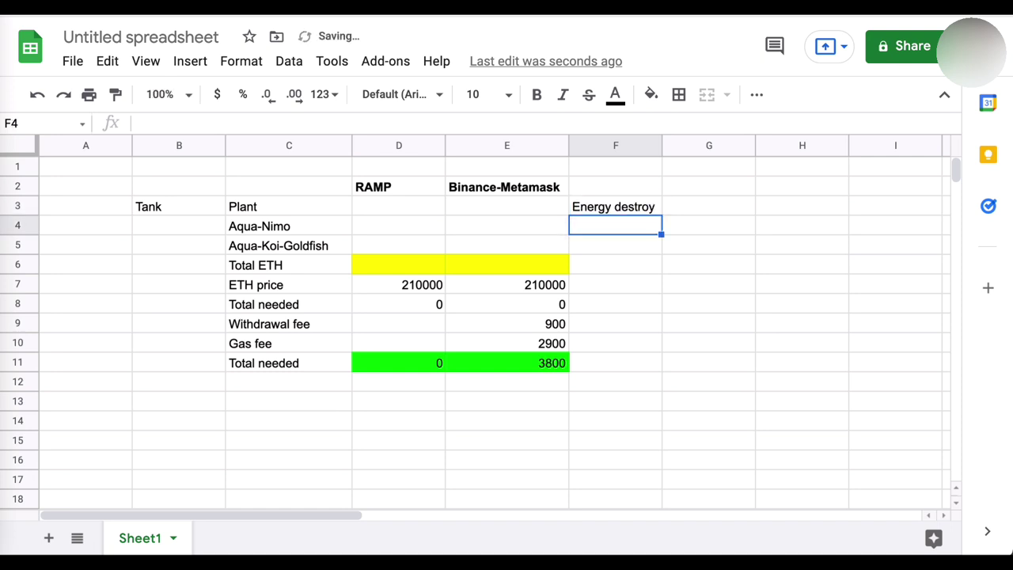
left_click(615, 207)
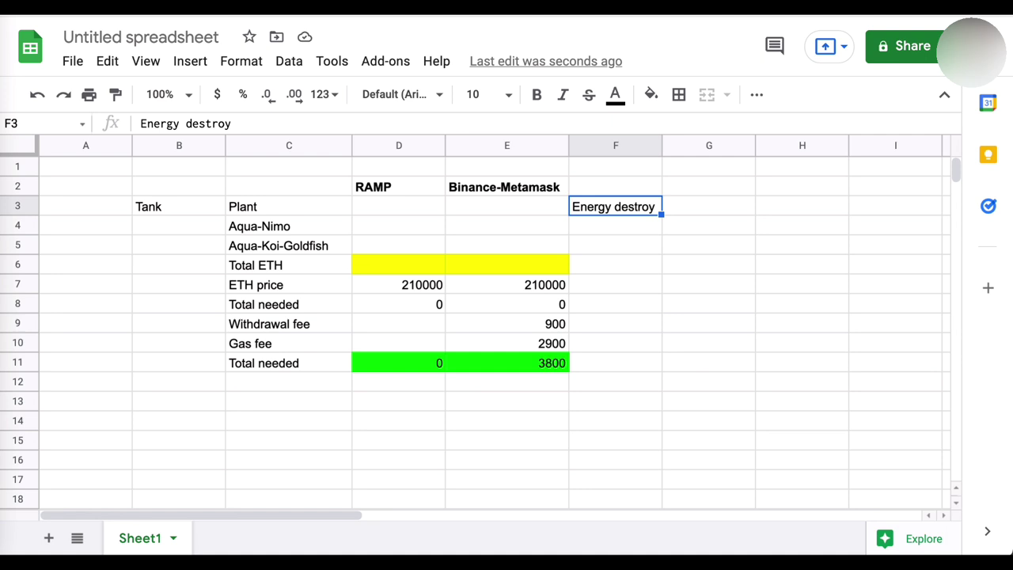
left_click(709, 206)
type("Makunat!!!")
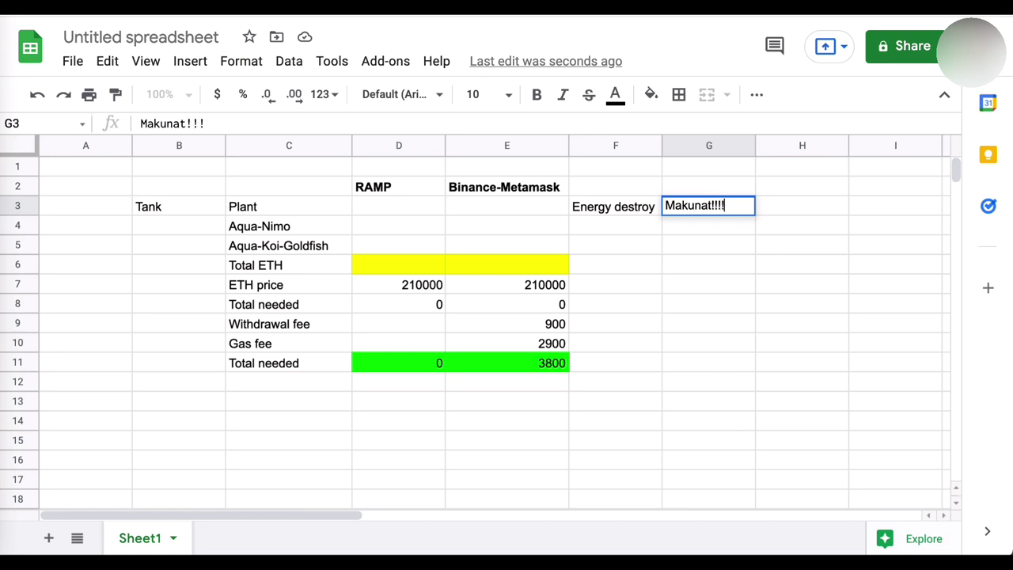
key("Return")
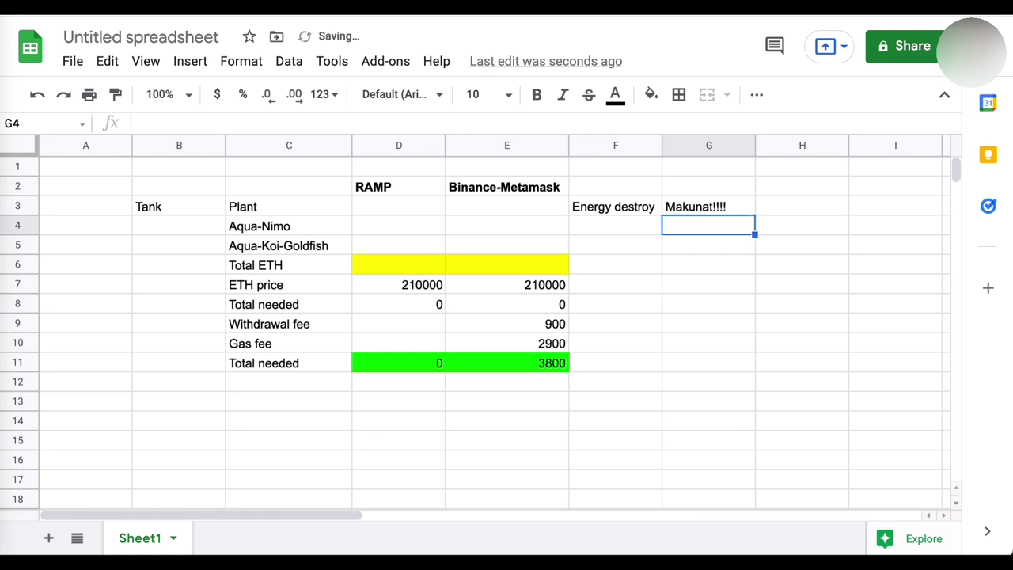
Step: Add the note "Energy generator!" in cell H3 of the Plant row
left_click(709, 206)
left_click(802, 206)
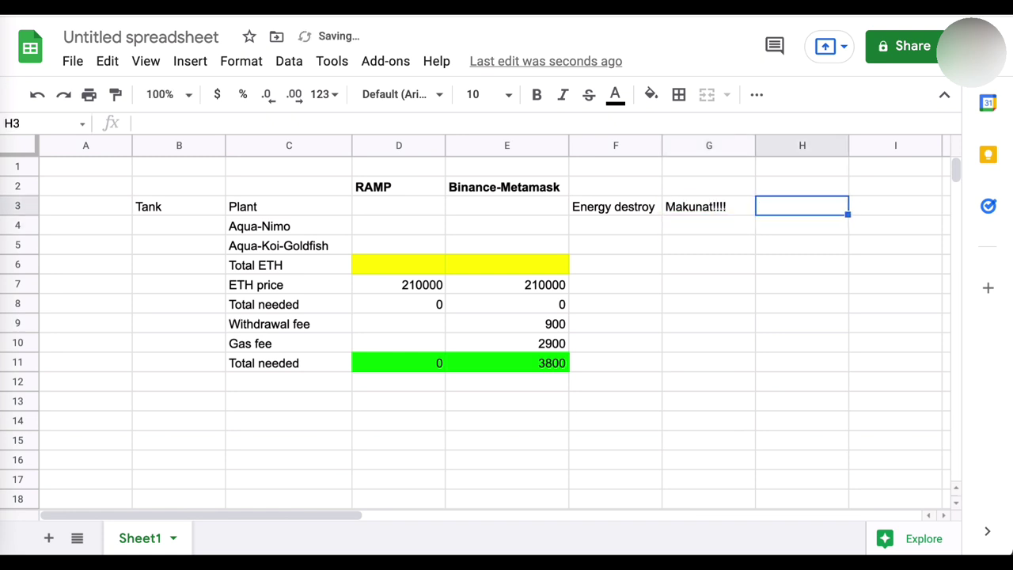
type("Ener")
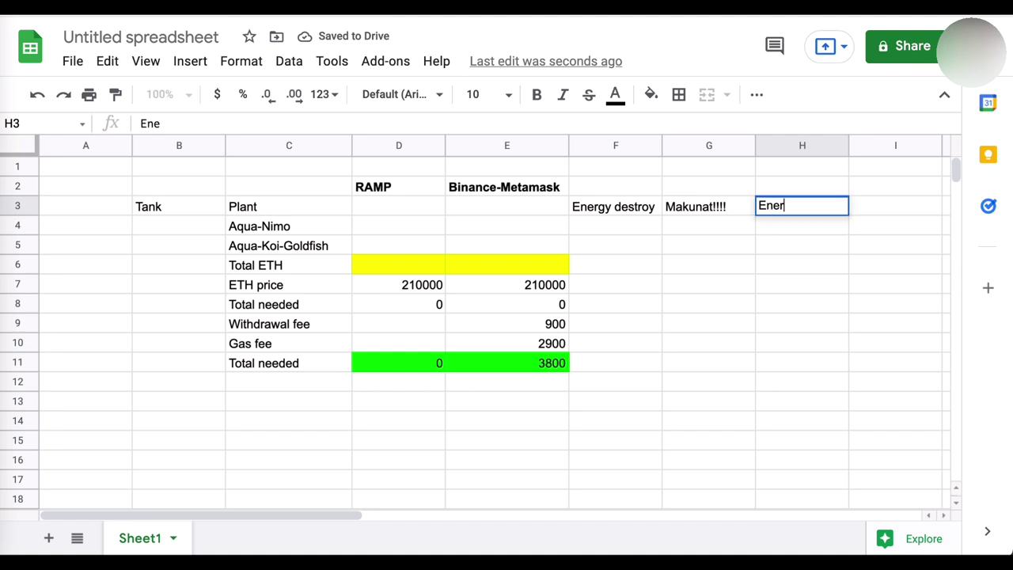
type("gy generator!")
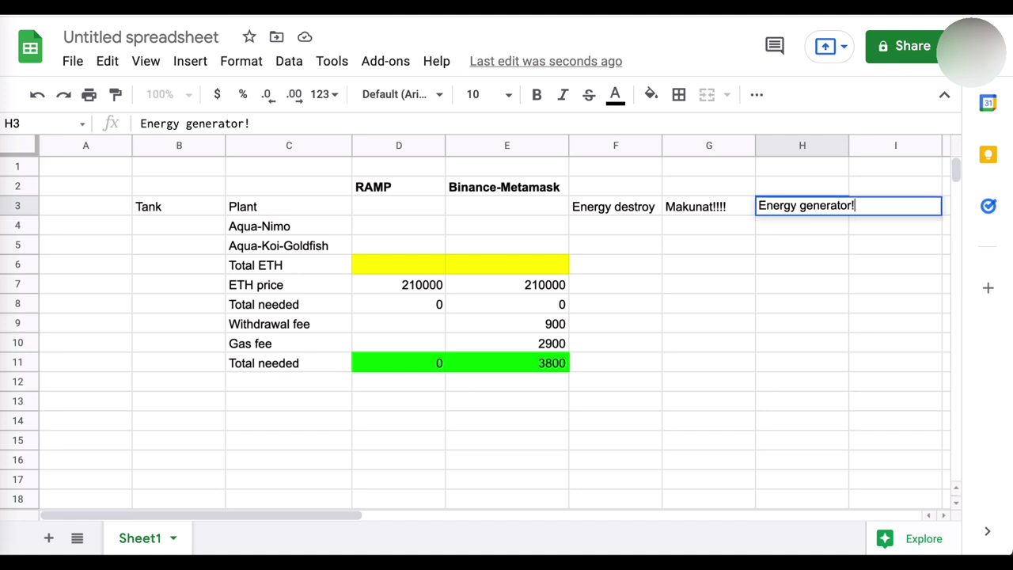
key("Return")
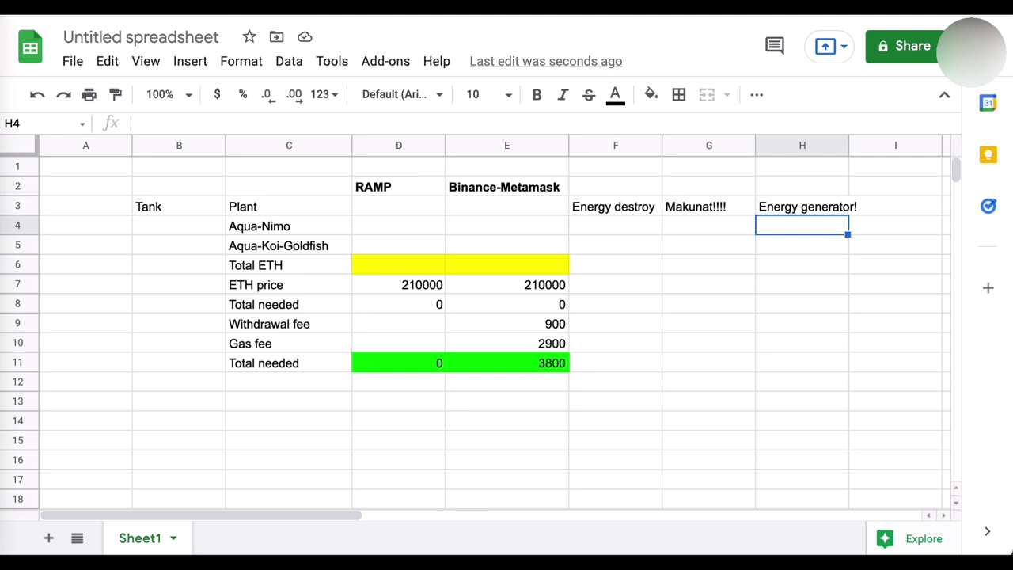
Step: Enter the role "Utility-Middle" in cell B4, beside the Aqua-Nimo entry
left_click(187, 229)
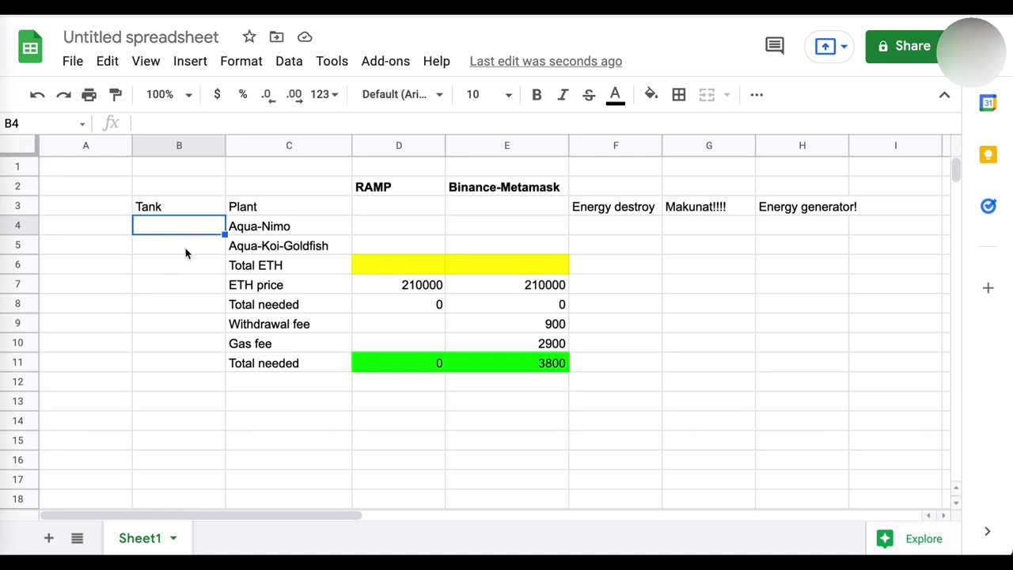
type("Utilit")
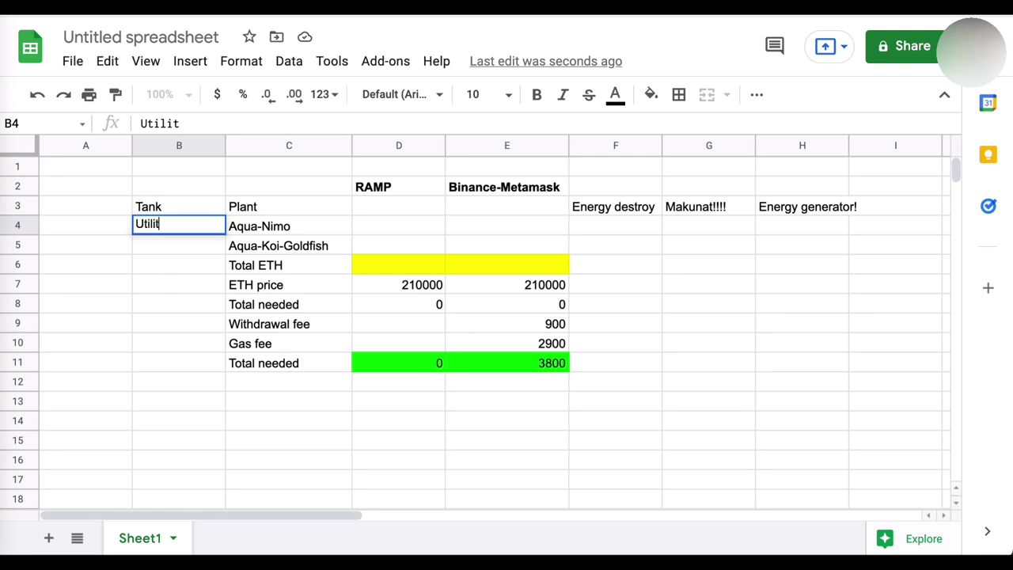
type("y-Middle")
key("Return")
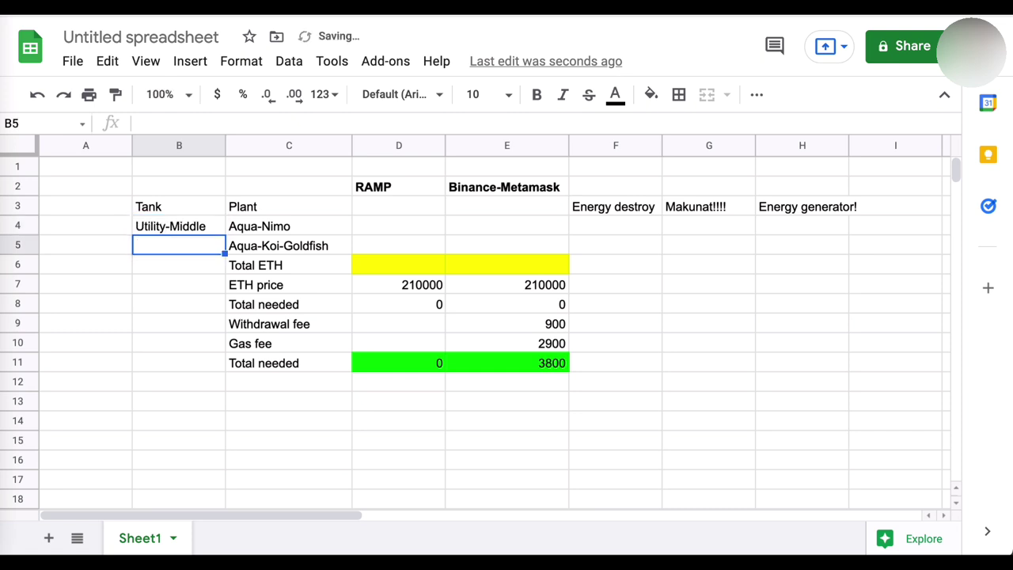
Step: Fill the Aqua-Nimo notes with "Damage" in F4, "Defense" in G4 and "Energy generator!" in H4
key("Up")
key("Right")
key("Right")
key("Right")
key("Right")
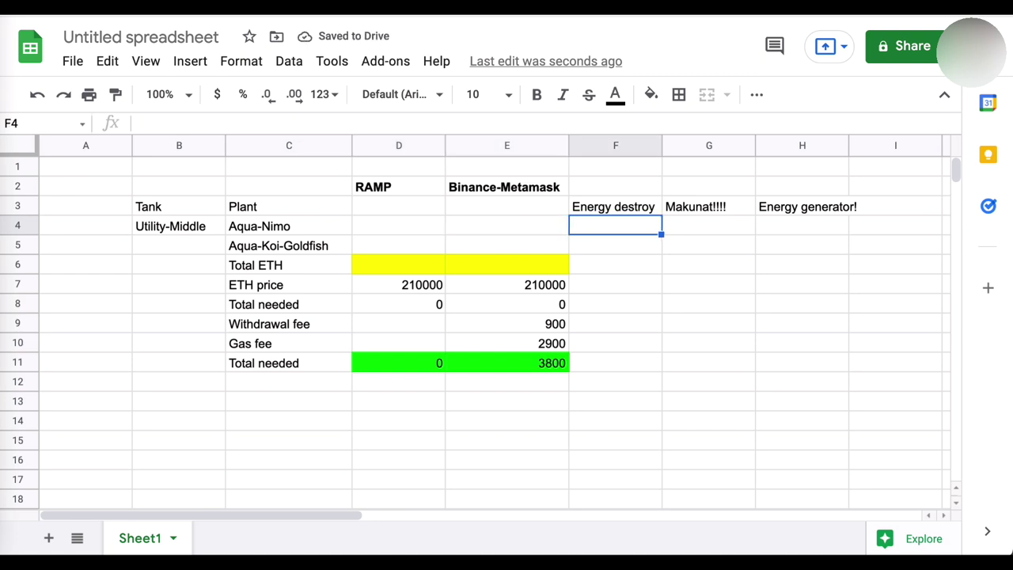
type("Damage")
key("Tab")
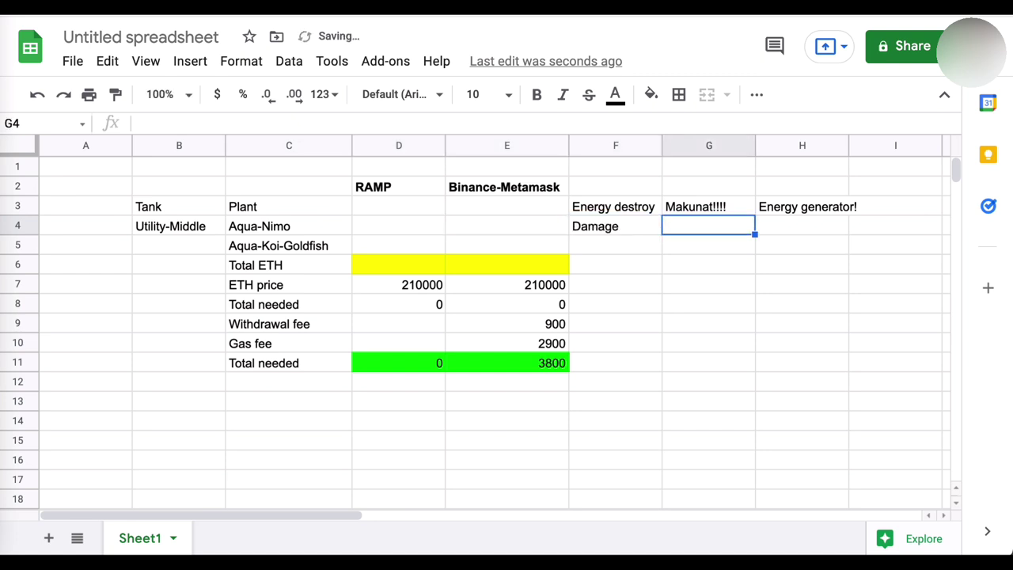
type("Defense")
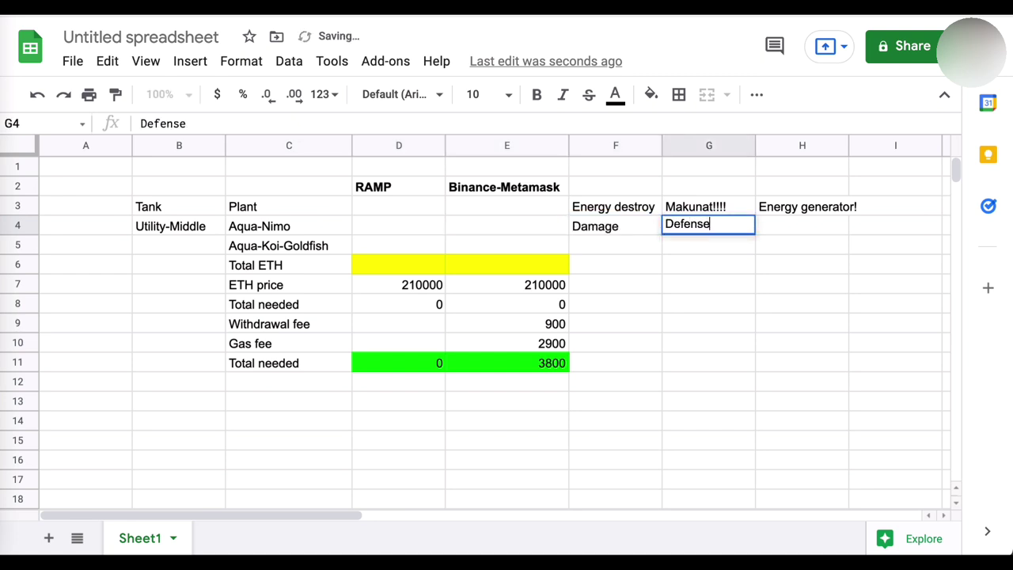
key("Tab")
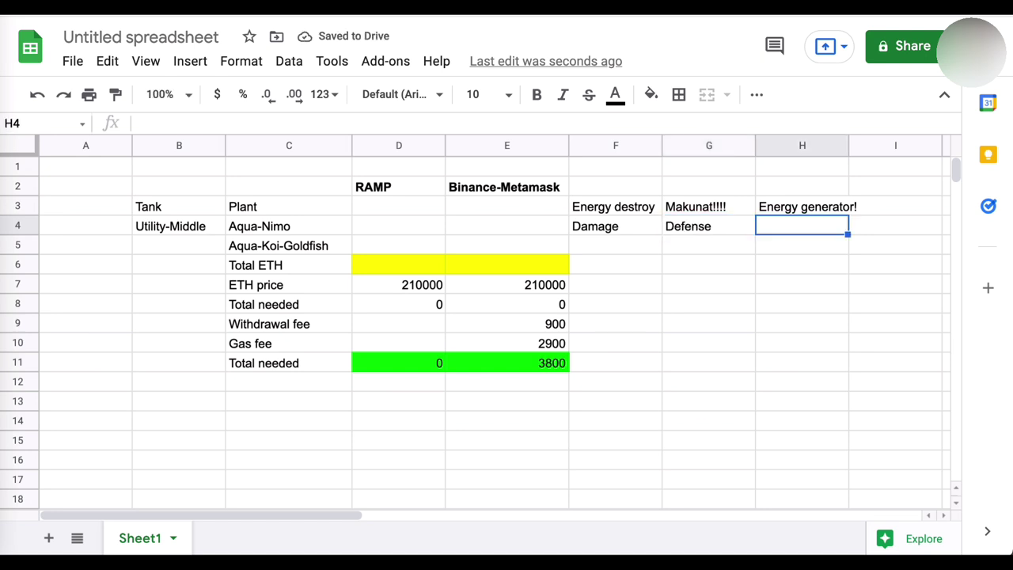
type("Ene")
key("Return")
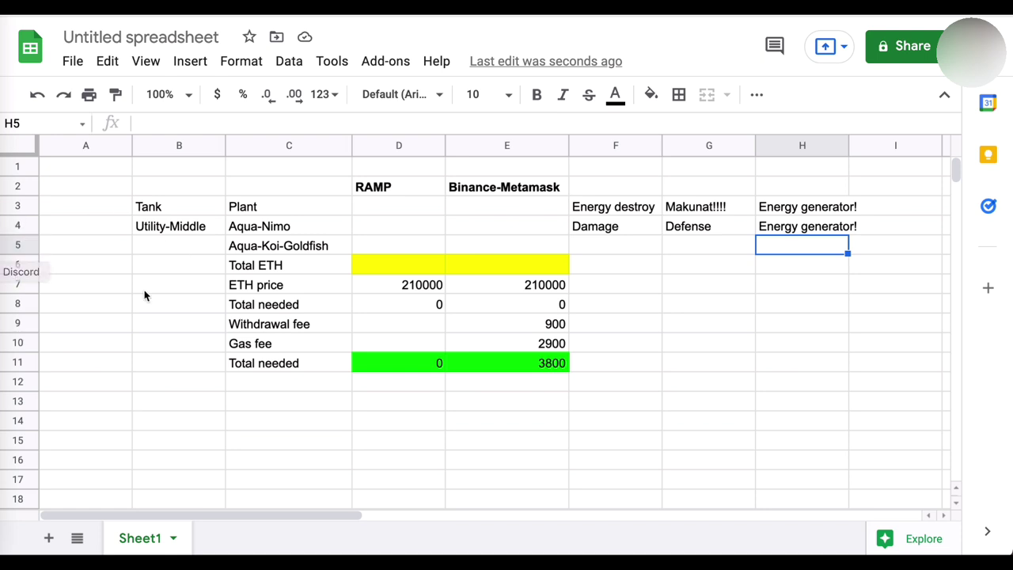
Step: Enter the role "Back" in cell B5, beside the Aqua-Koi-Goldfish entry
left_click(170, 248)
type("Back")
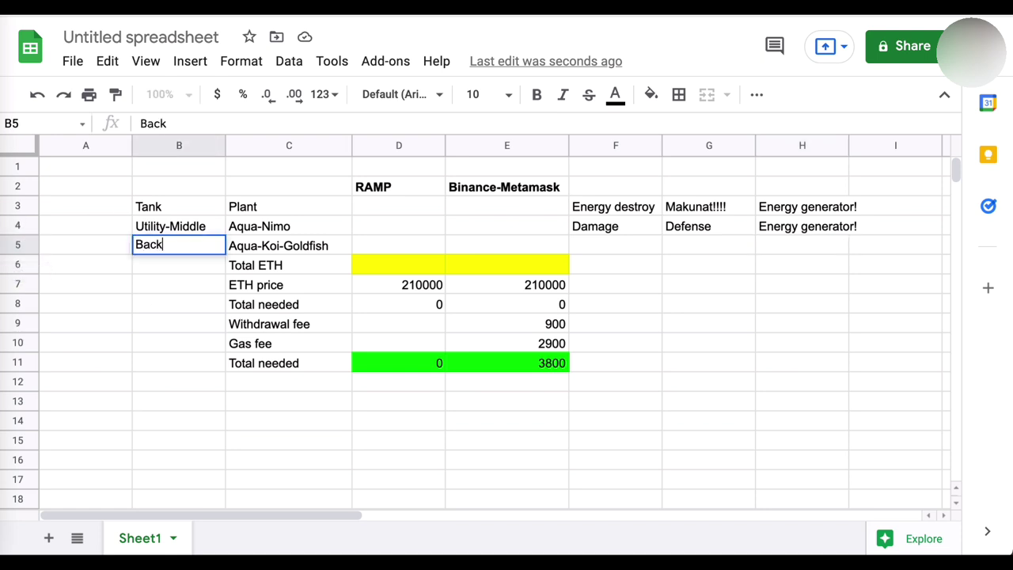
key("Tab")
Step: Enter "Speed!!!!" in F5 and "High Damage" in G5 as notes for the Aqua-Koi-Goldfish row
key("Tab")
key("Tab")
key("Tab")
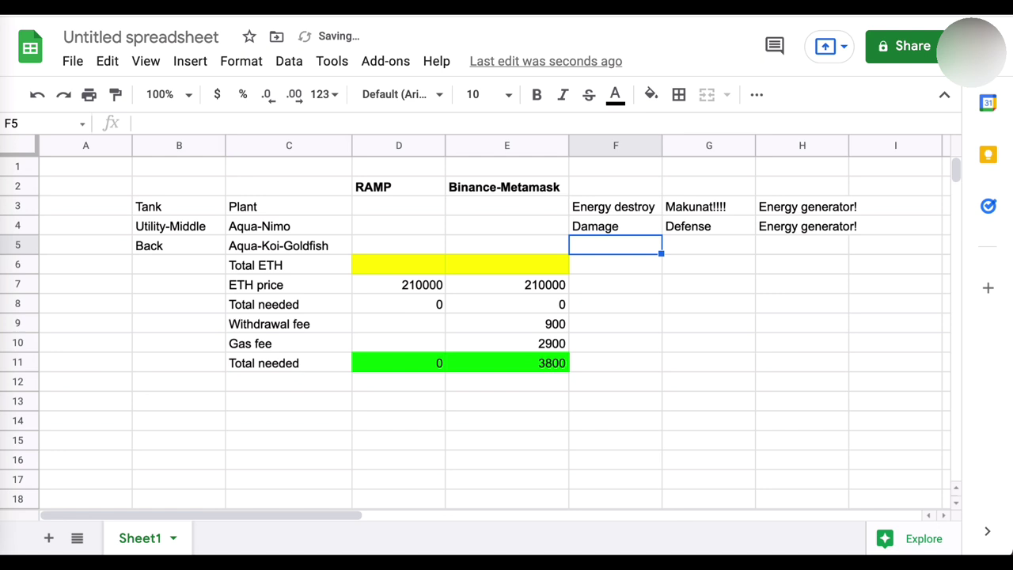
type("Speed!")
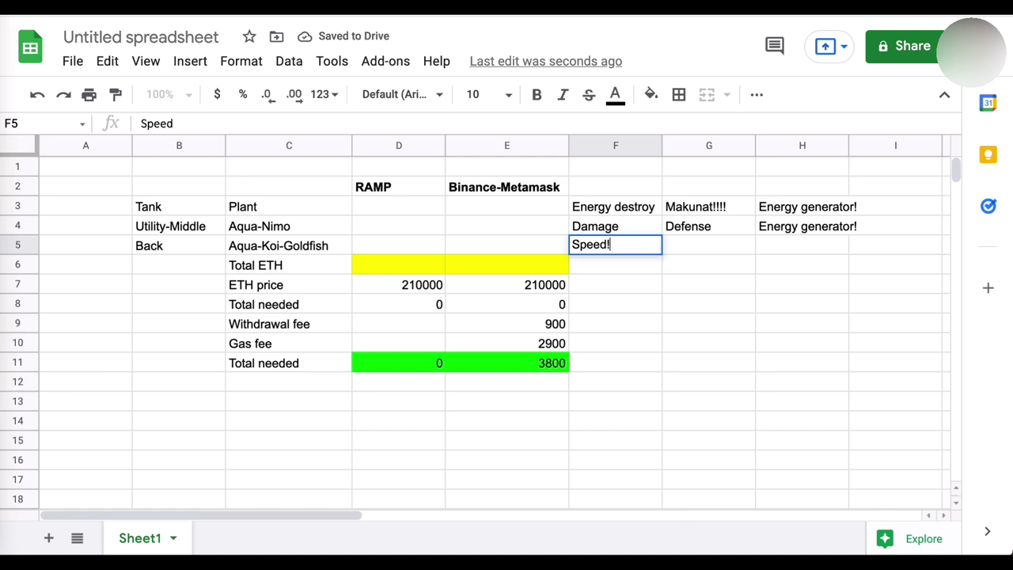
type("!!!")
key("Return")
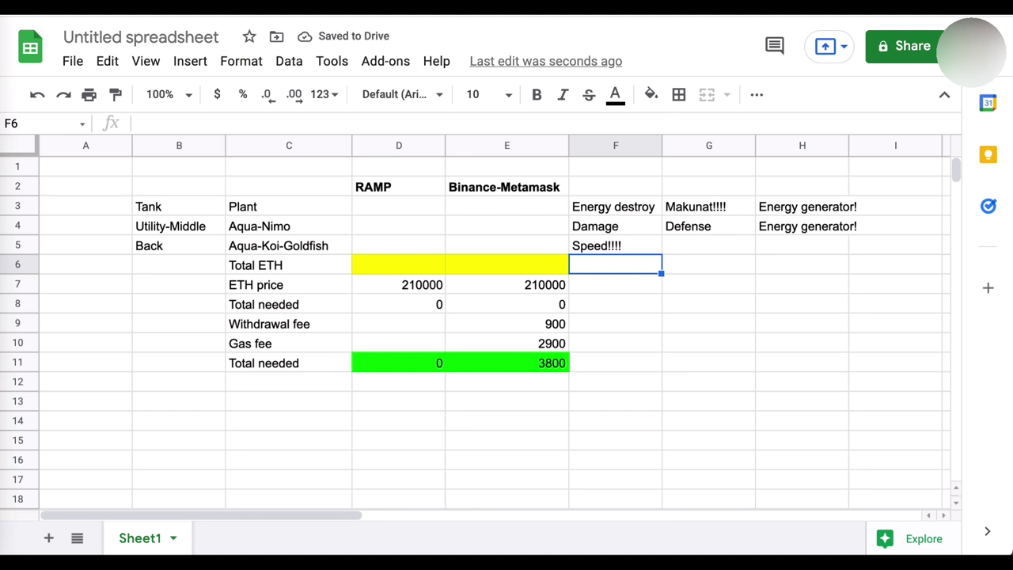
left_click(708, 246)
type("High Damage")
key("Return")
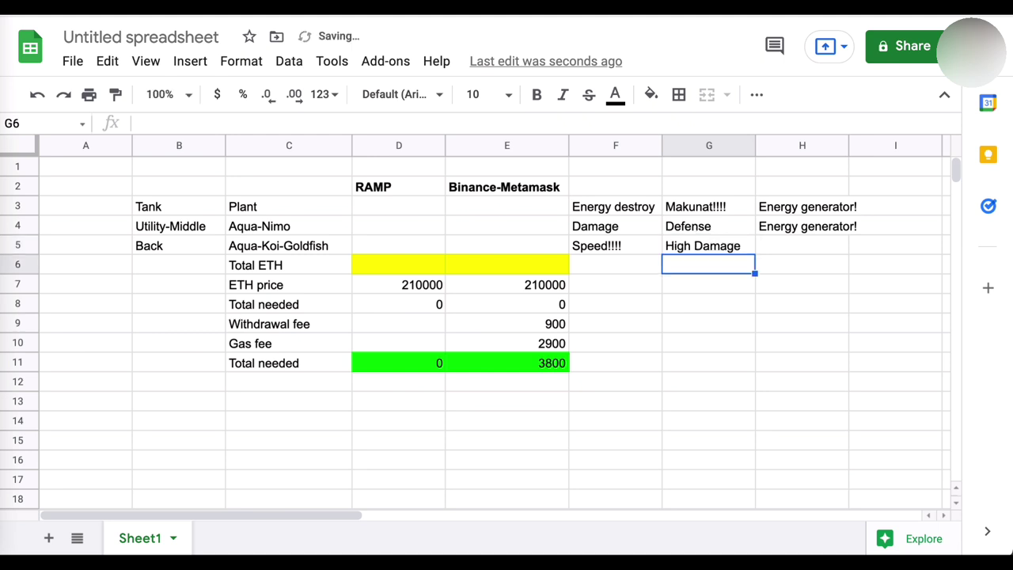
Step: Widen column H so that the "Energy generator!" notes fit inside it
left_click(675, 366)
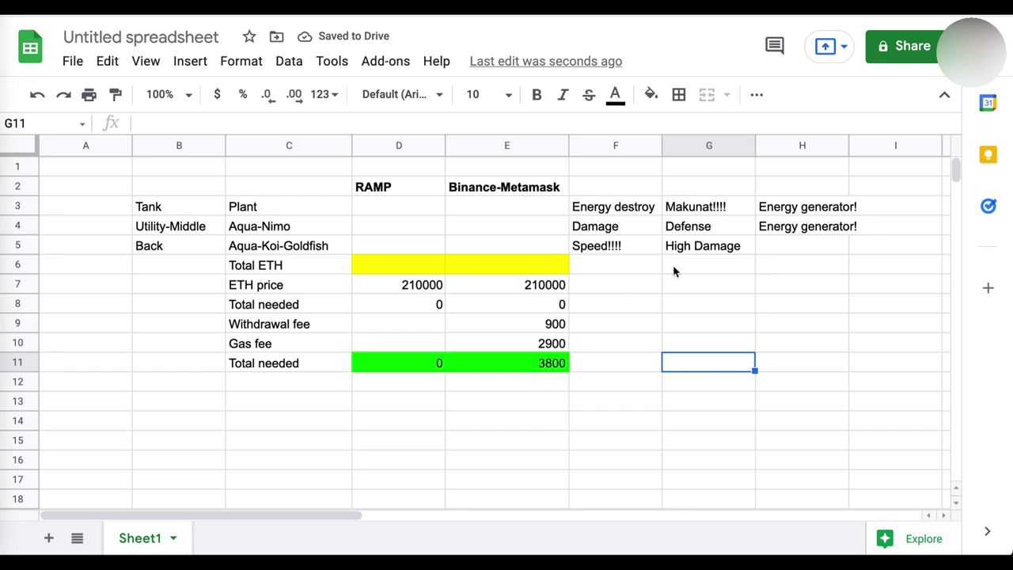
left_click_drag(849, 146, 874, 149)
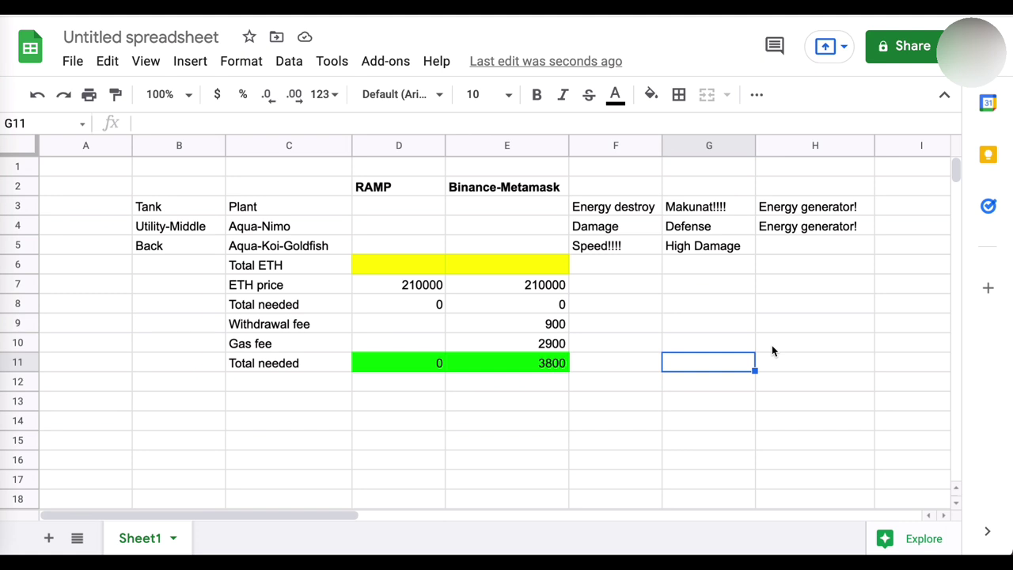
Step: Fill the RAMP and Binance-Metamask header cells D2:E2 with cyan
left_click(428, 194)
left_click(453, 193, "shift")
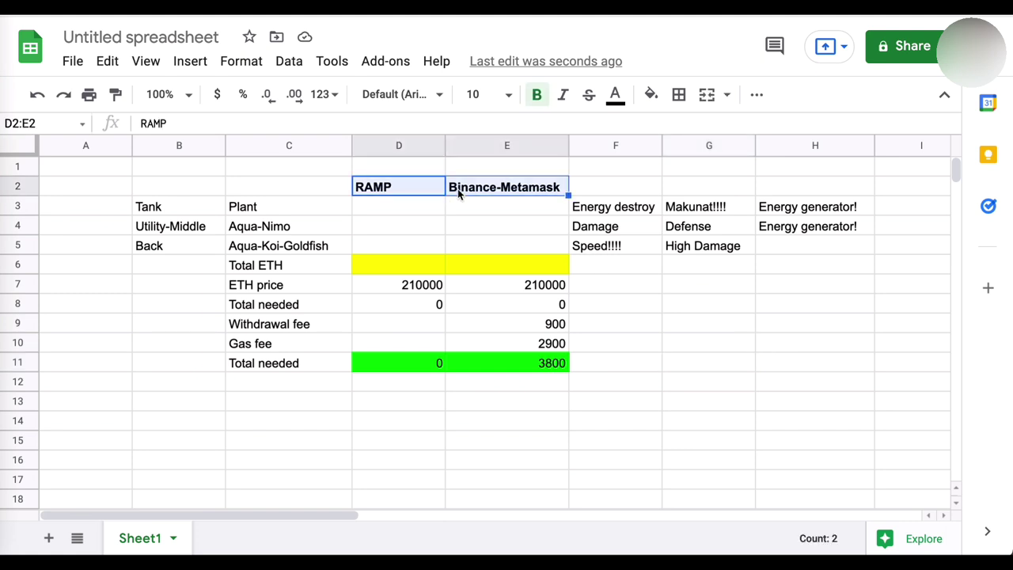
left_click(651, 95)
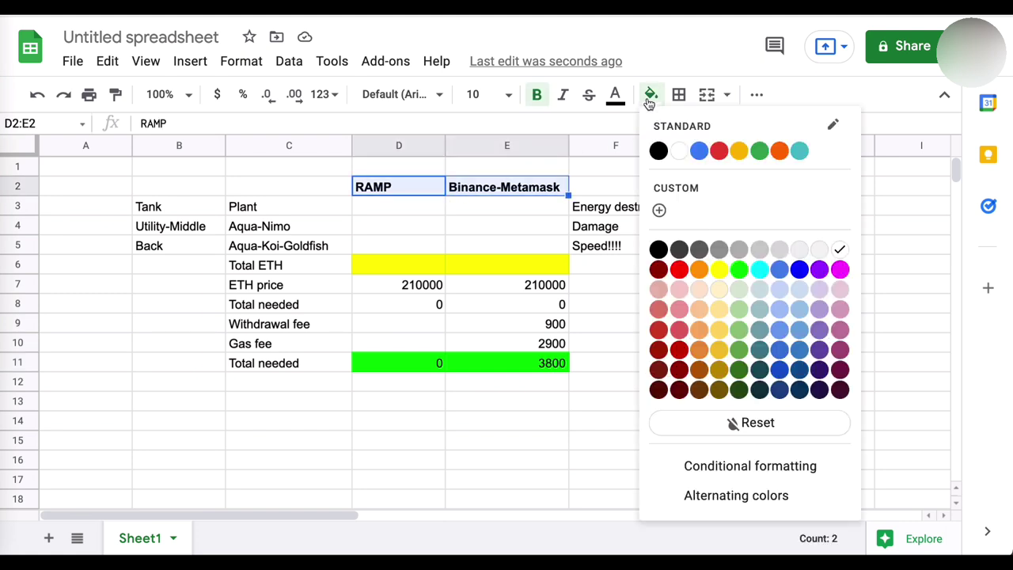
left_click(759, 271)
left_click(629, 365)
Step: Enter "Credit Card/ Debit Card" in cell D1 above the RAMP header
left_click(393, 187)
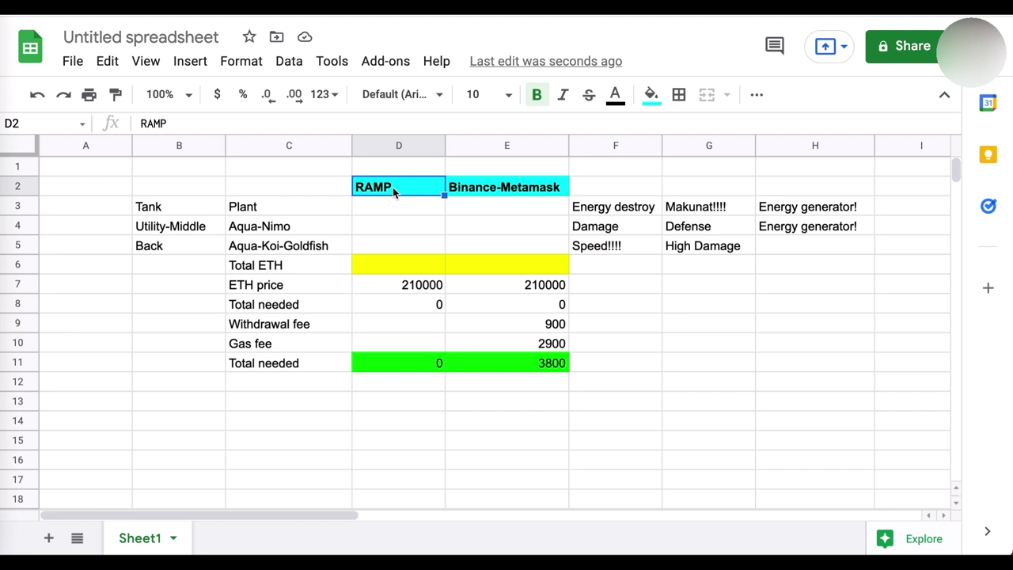
left_click(391, 171)
type("Credit Card")
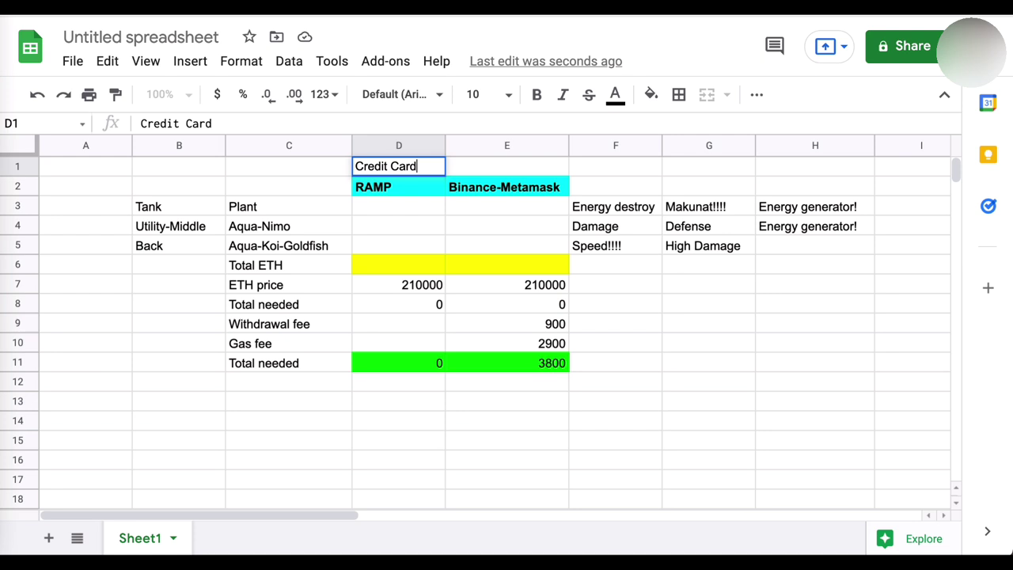
type("/ Debit Card")
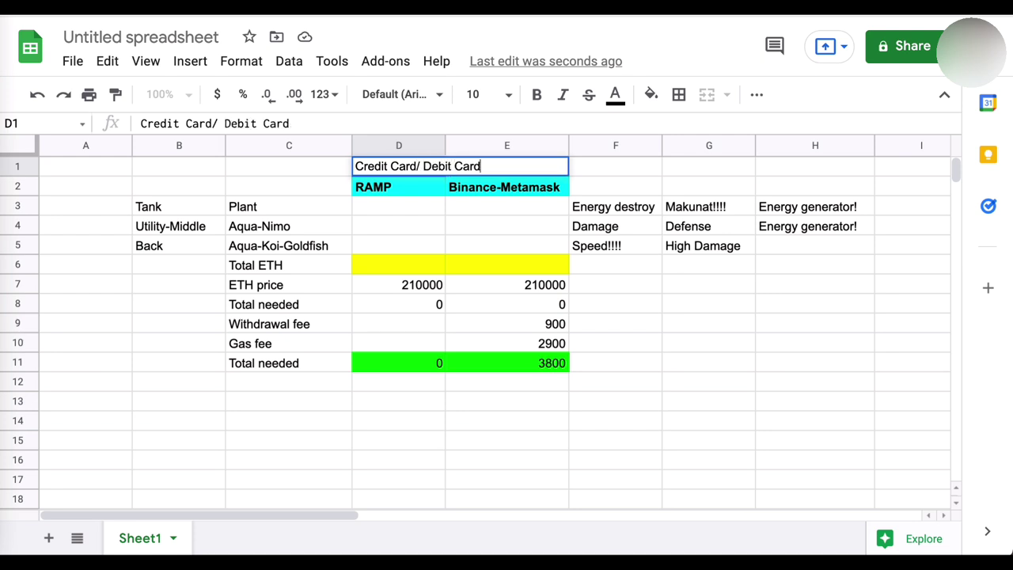
key("Return")
left_click(399, 167)
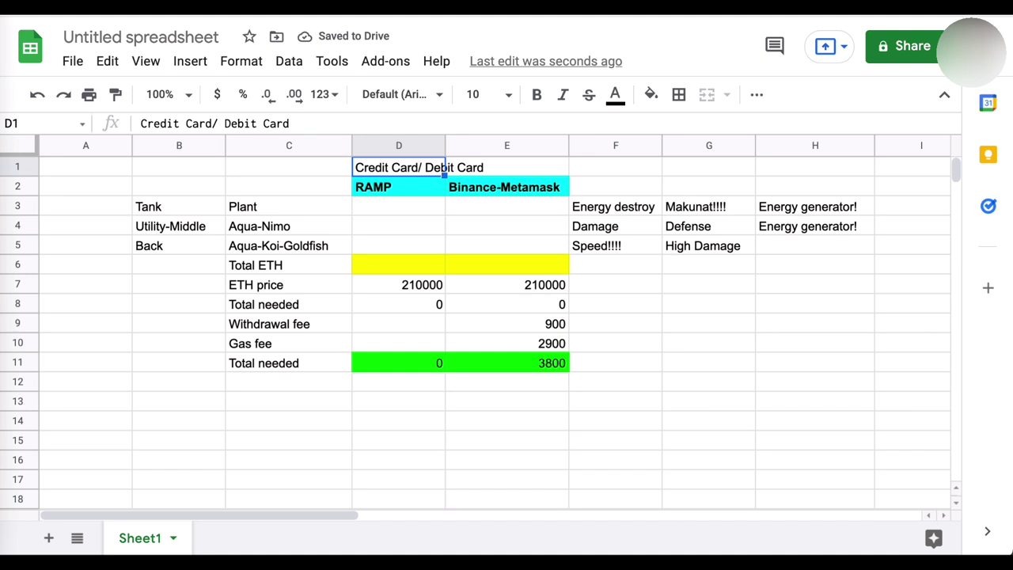
left_click(506, 167)
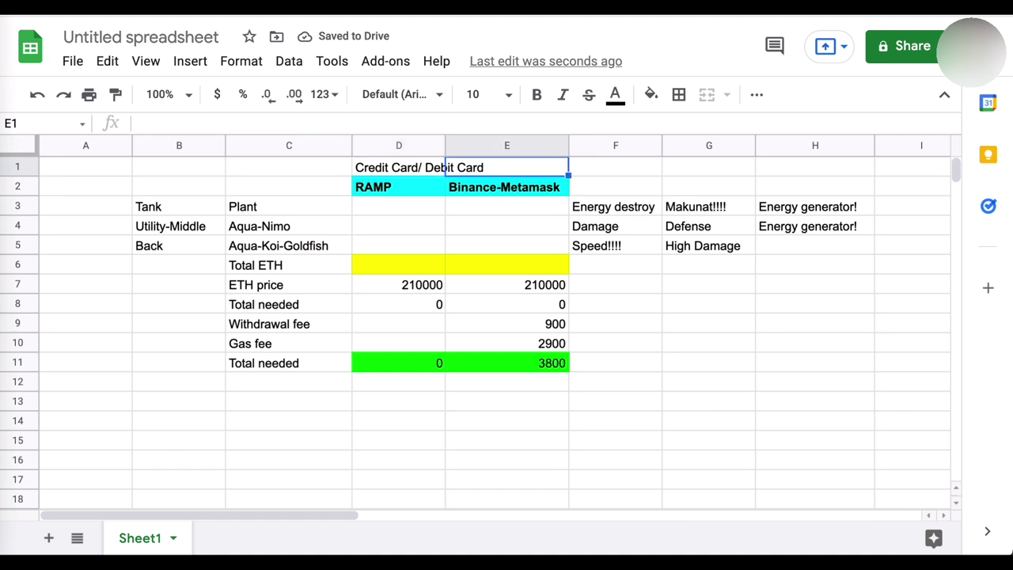
Step: Widen column D to fit its payment heading and enter "SLP, Cash, Credit Card" in E1 above Binance-Metamask
left_click_drag(444, 143, 487, 143)
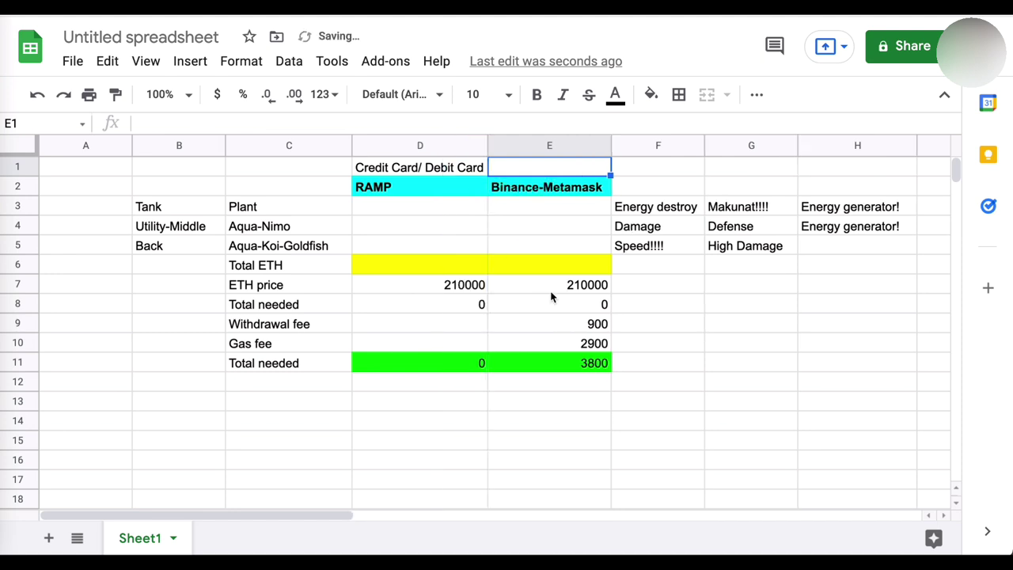
type("SL")
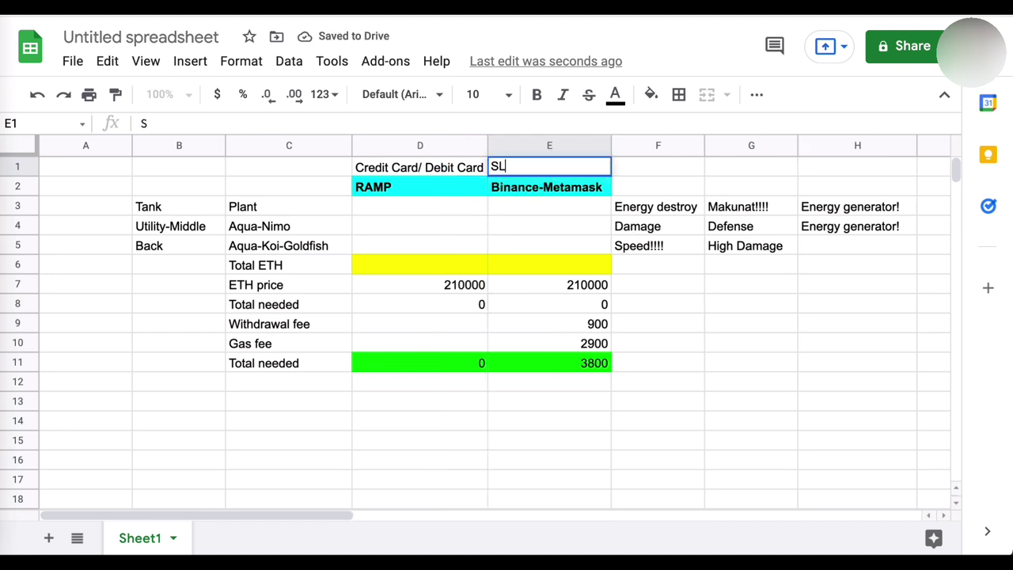
type("P, ")
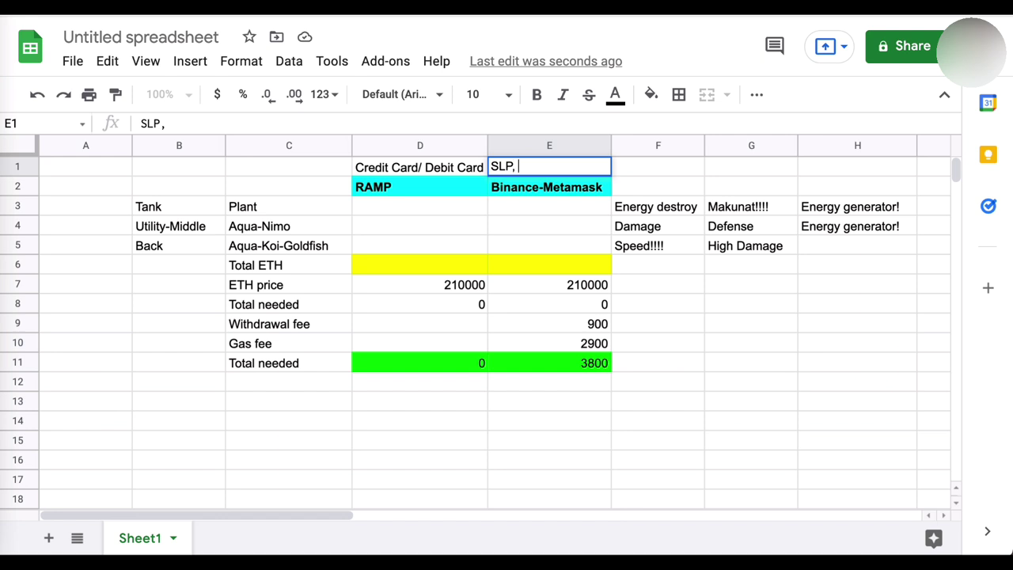
type("Cash, Credit Card")
key("Return")
key("Down")
key("Down")
key("Up")
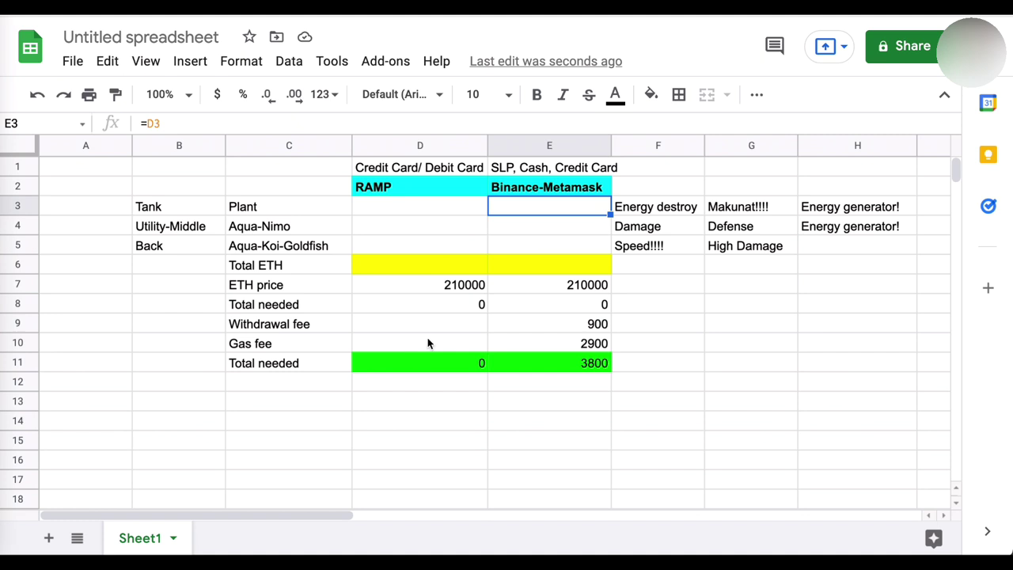
Step: Make the Axie names Plant, Aqua-Nimo and Aqua-Koi-Goldfish in C3:C5 bold
left_click(297, 214)
left_click(295, 247, "shift")
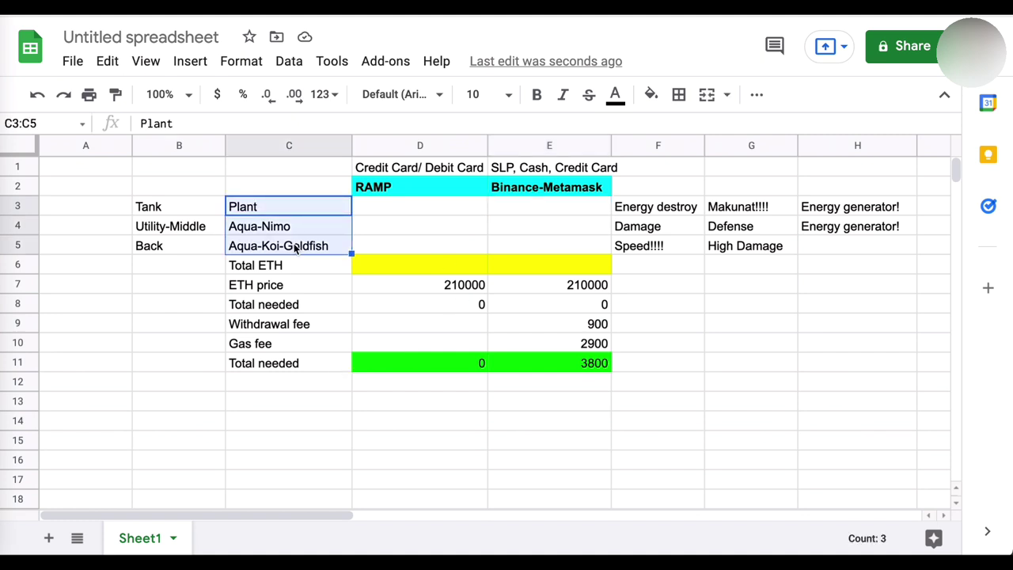
key("ctrl+b")
left_click(183, 296)
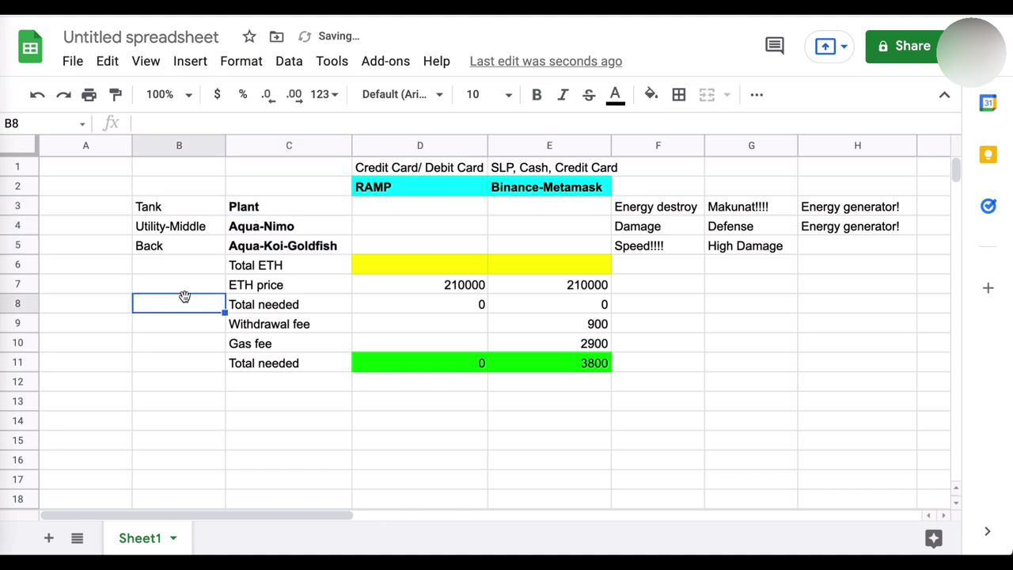
Step: Review the RAMP price cells for the three Axies and the Total ETH and ETH price rows
left_click(389, 212)
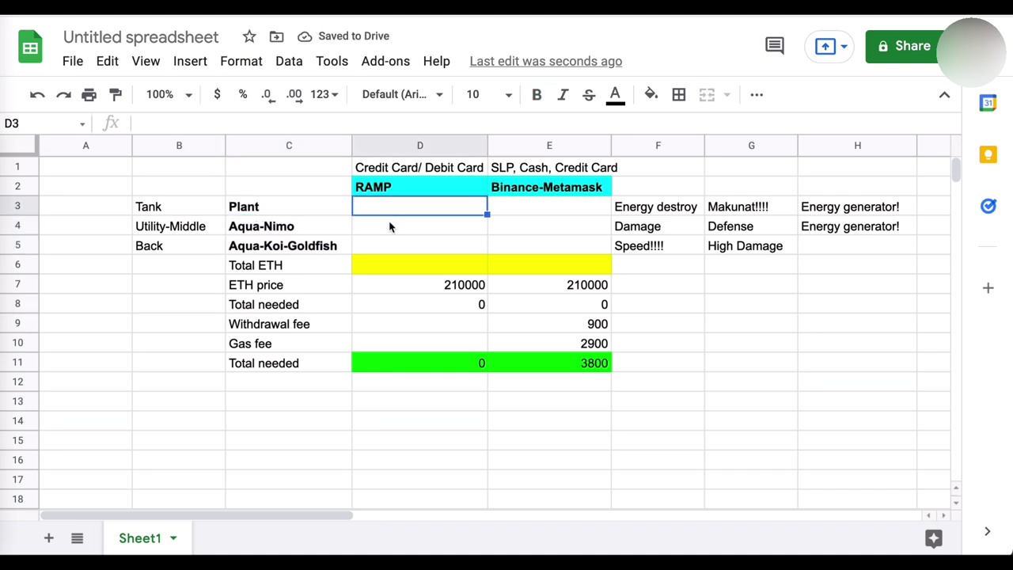
left_click(391, 227)
left_click(389, 248)
left_click(277, 269)
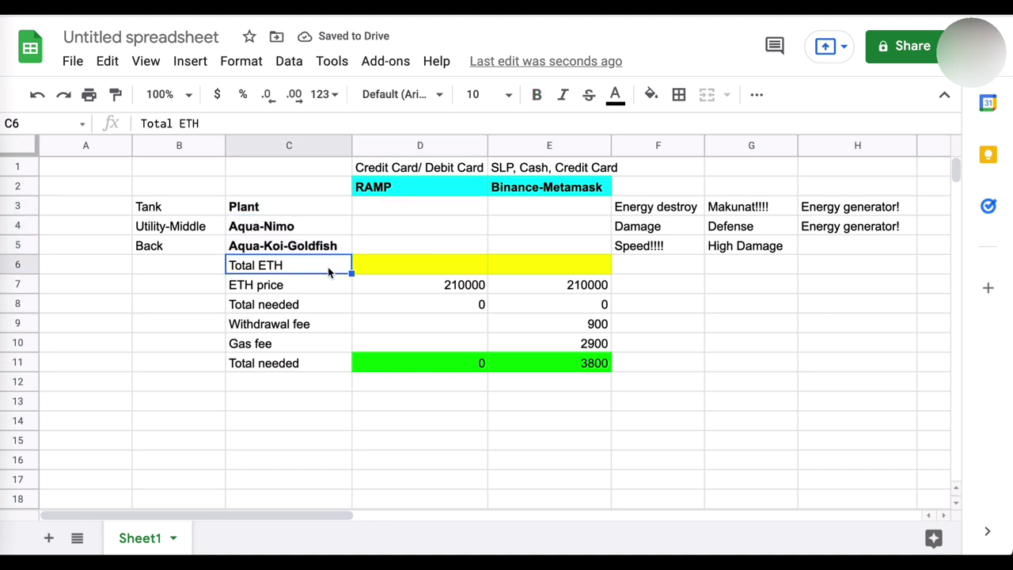
left_click(387, 273)
left_click(300, 295)
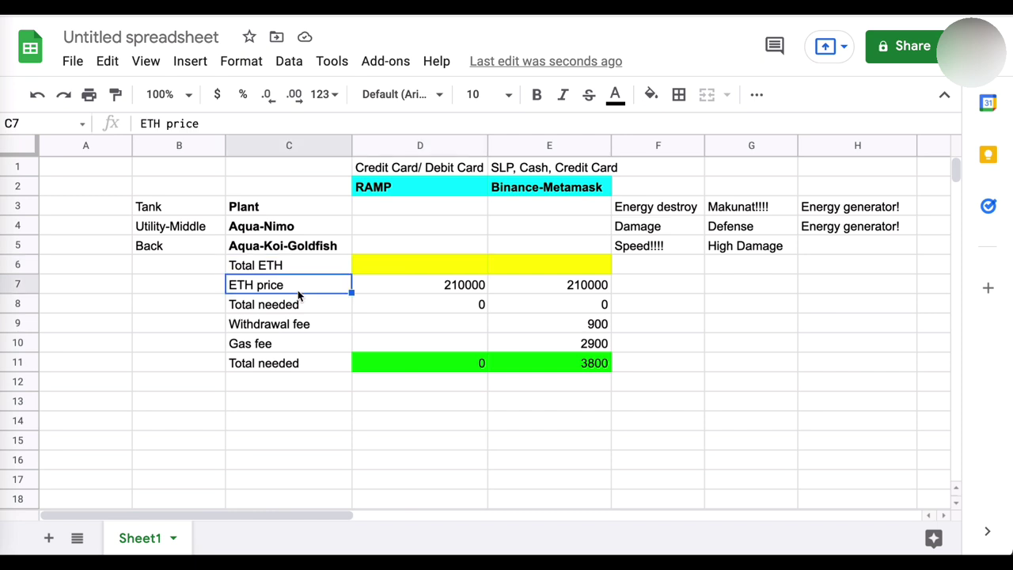
left_click(418, 292)
left_click(527, 294)
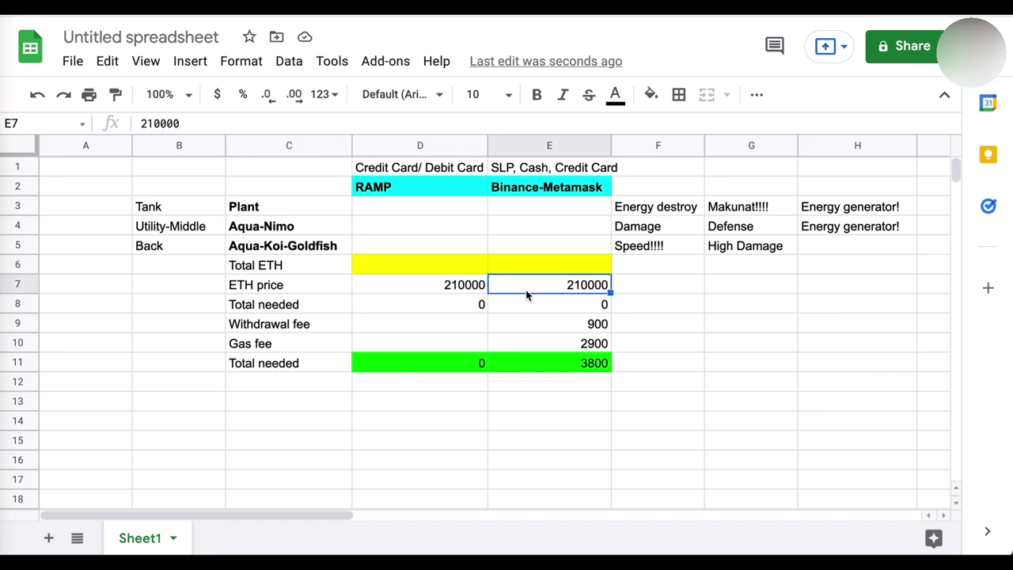
Step: Enter "Coingecko/ Binance/ BloomX" in F7 as the source note beside the ETH price row
left_click(650, 287)
type("Coin")
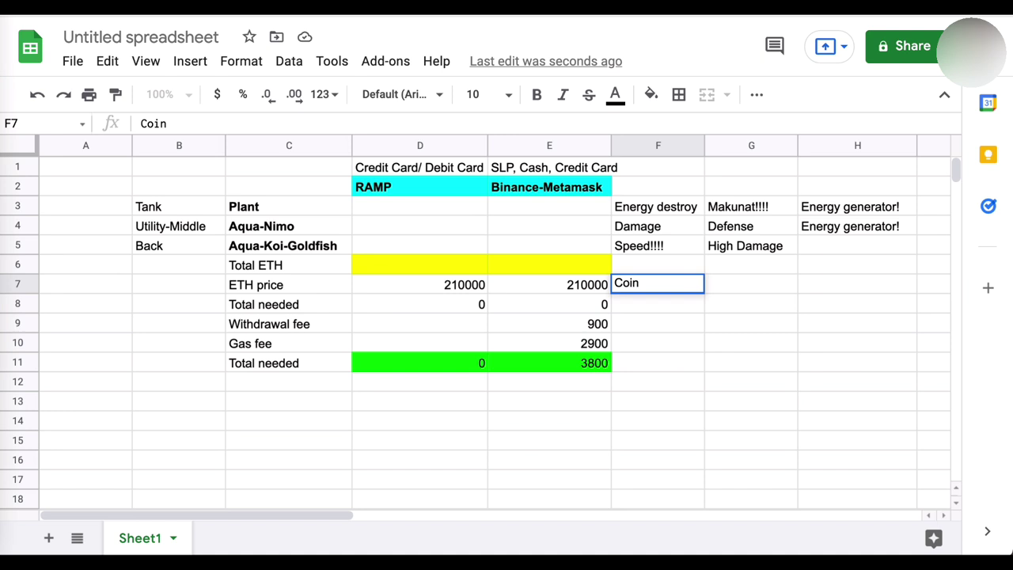
type("gecko/ B")
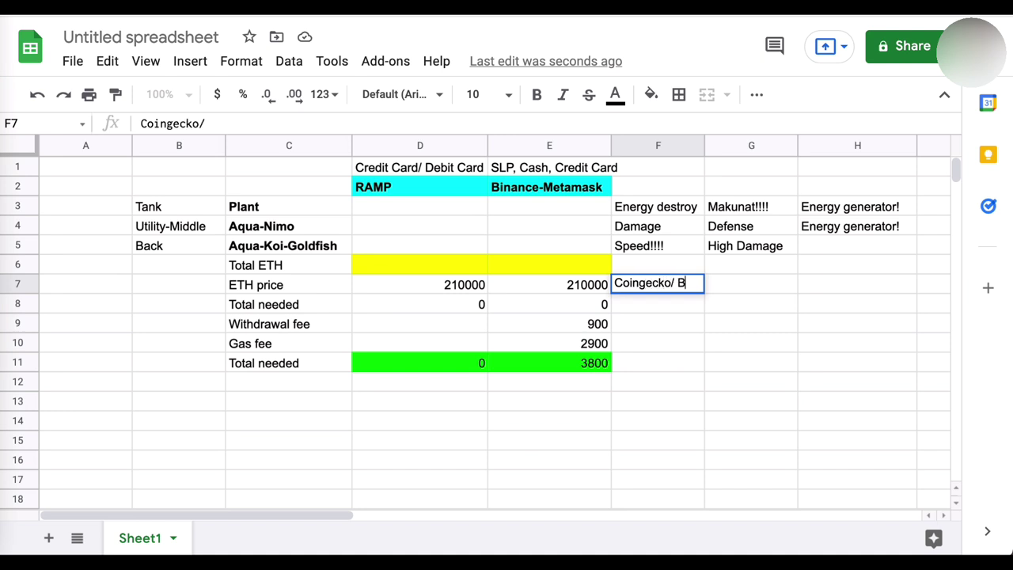
type("inance")
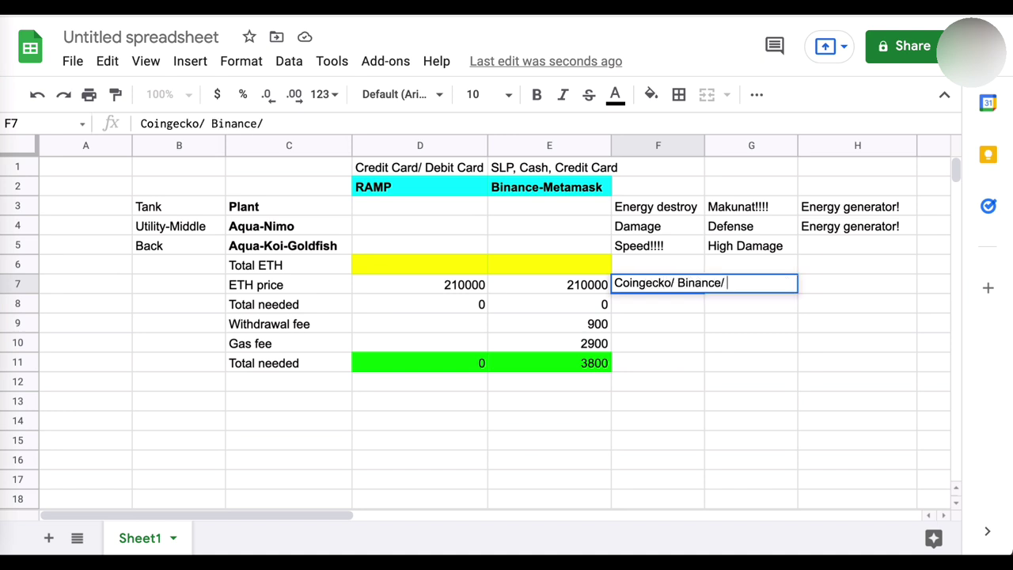
type("/ BloomX")
key("Return")
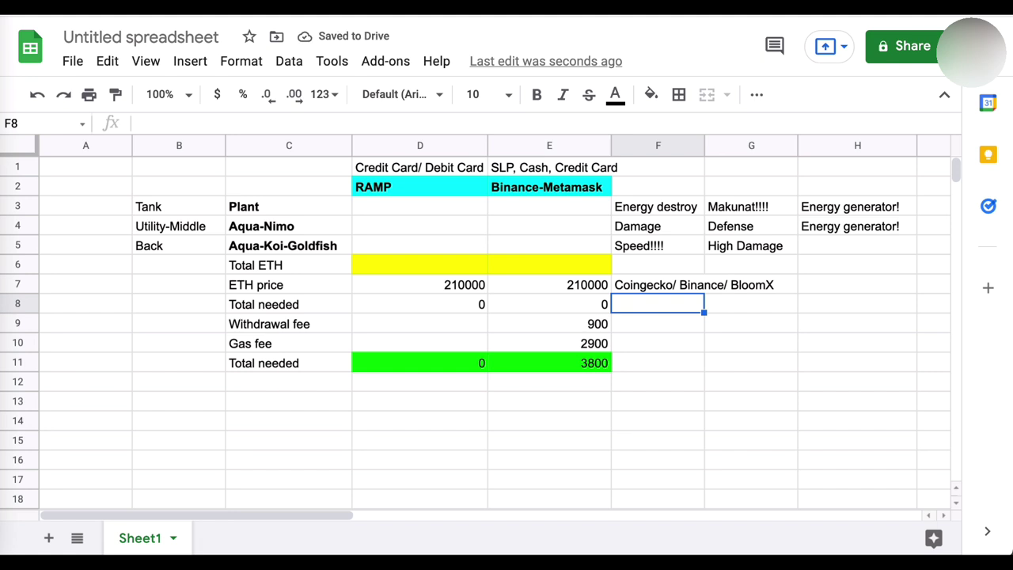
key("Down")
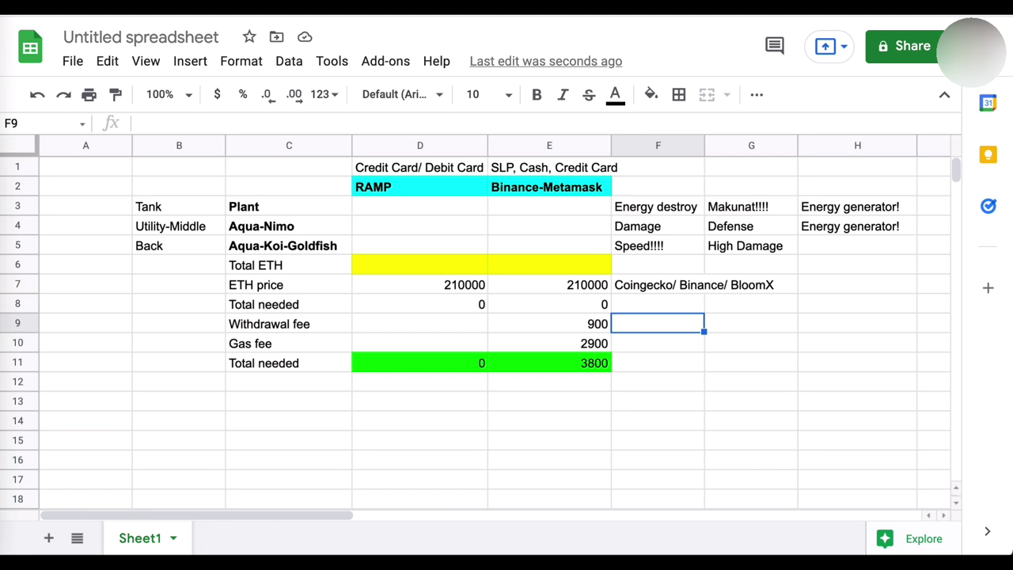
type(".0")
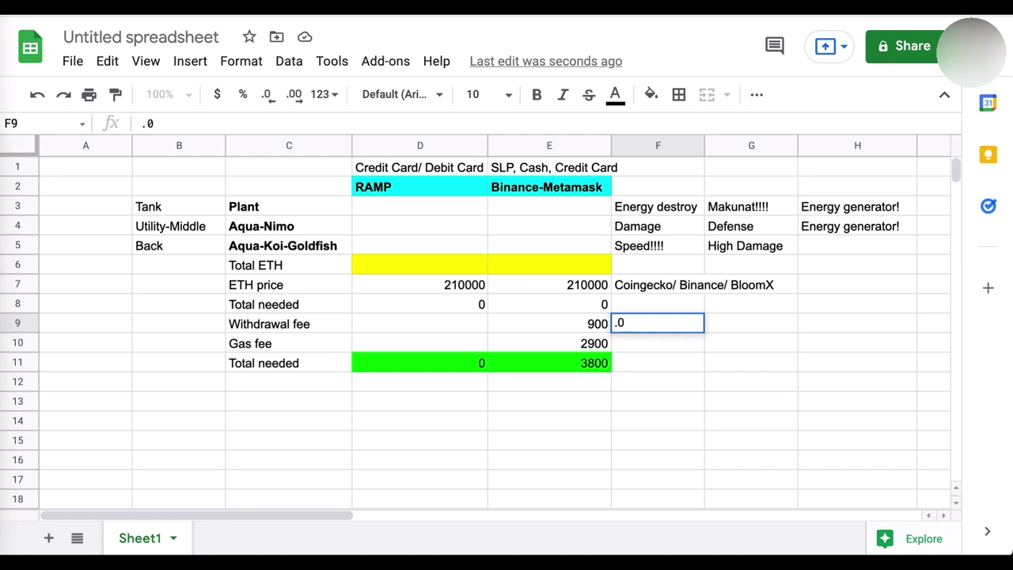
type("01")
key("BackSpace")
key("BackSpace")
key("BackSpace")
key("BackSpace")
Step: Enter "Binance/ Bloomx" in F9 beside the withdrawal fee and "Ethereum Network ----> Ronin Bridge" in F10 beside the gas fee
type("Binance/ Bloomx")
key("Return")
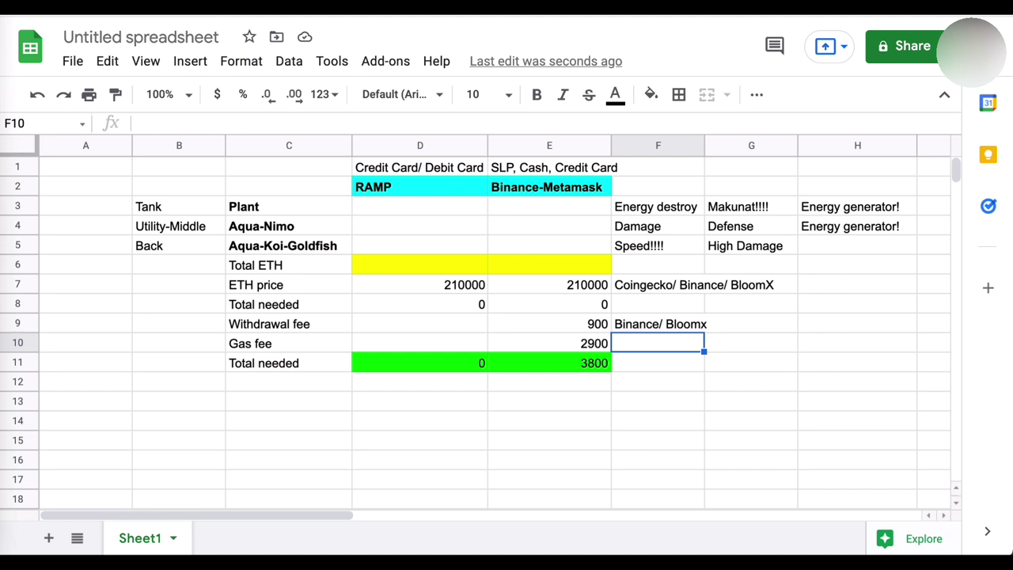
type("Ethere")
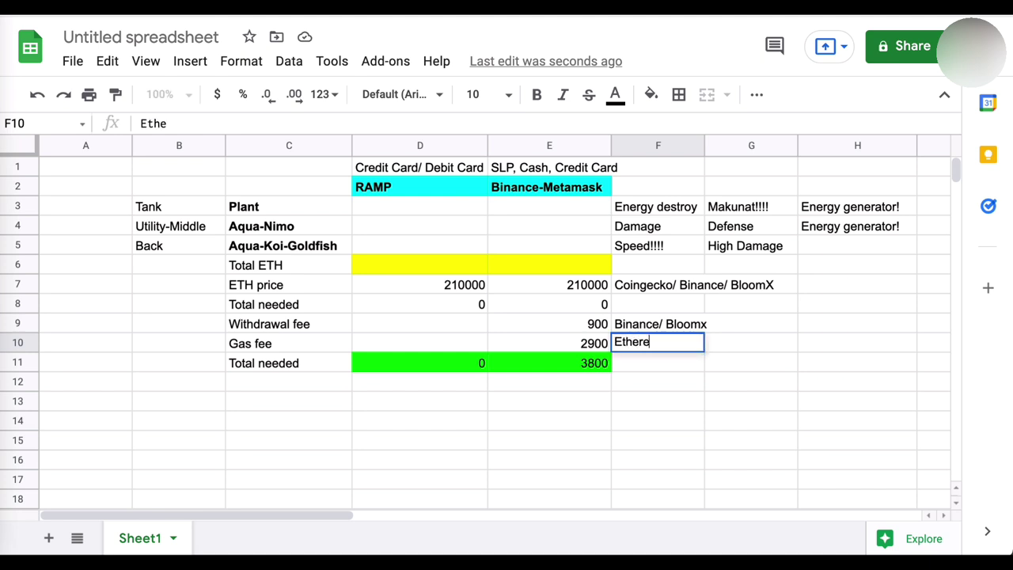
type("um Networ")
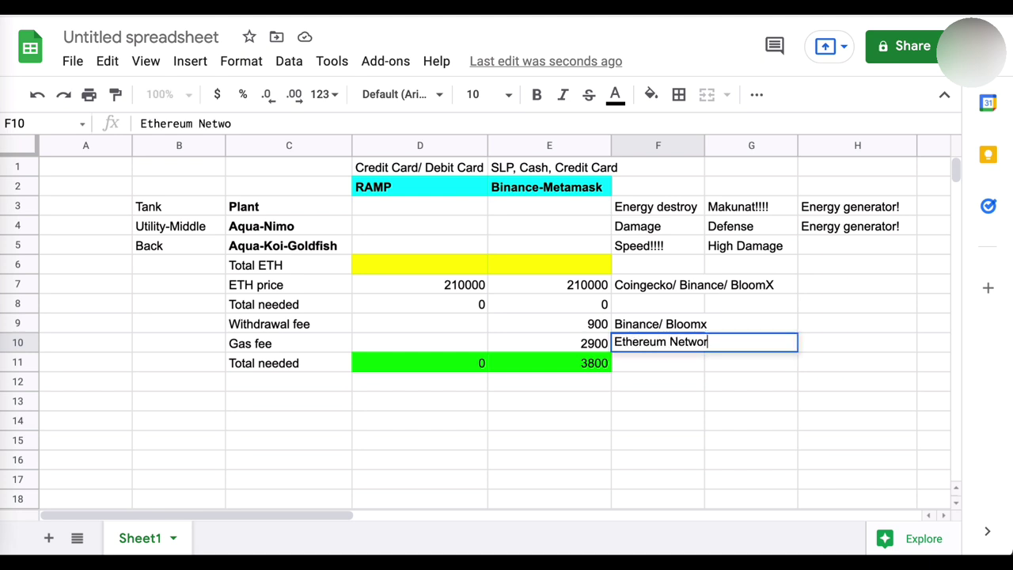
type("k ----> Ronin Bridge")
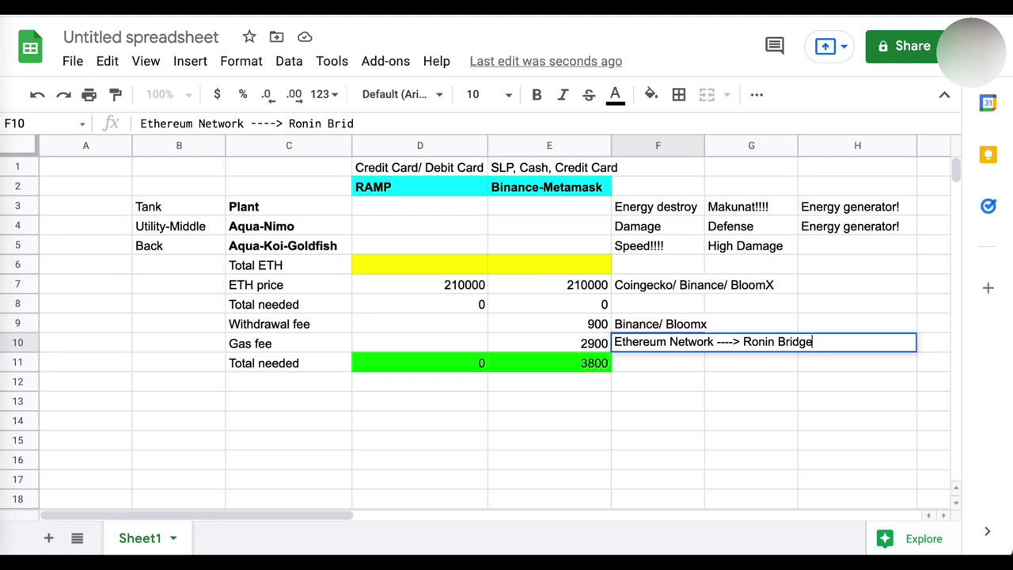
key("Return")
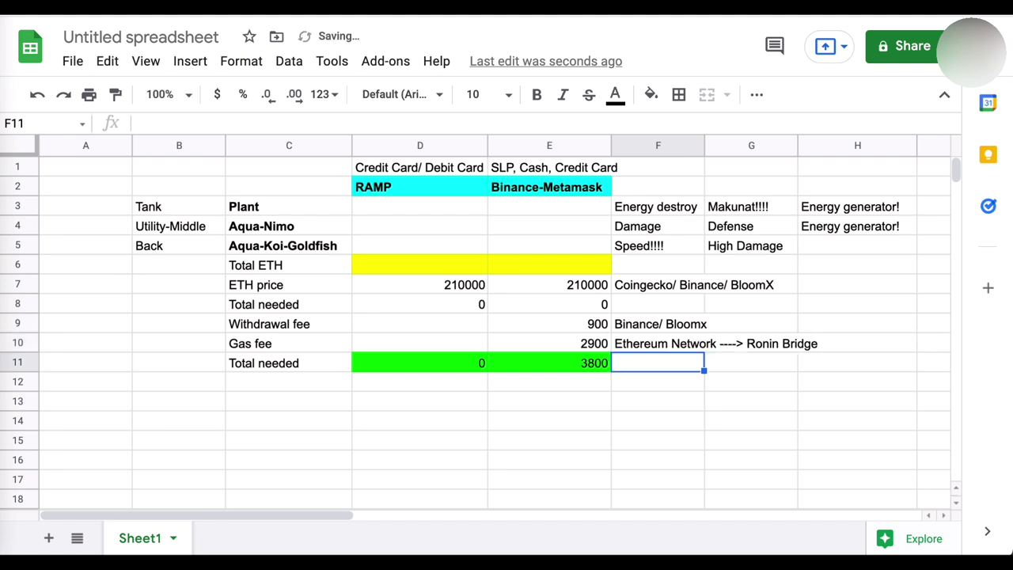
left_click(497, 403)
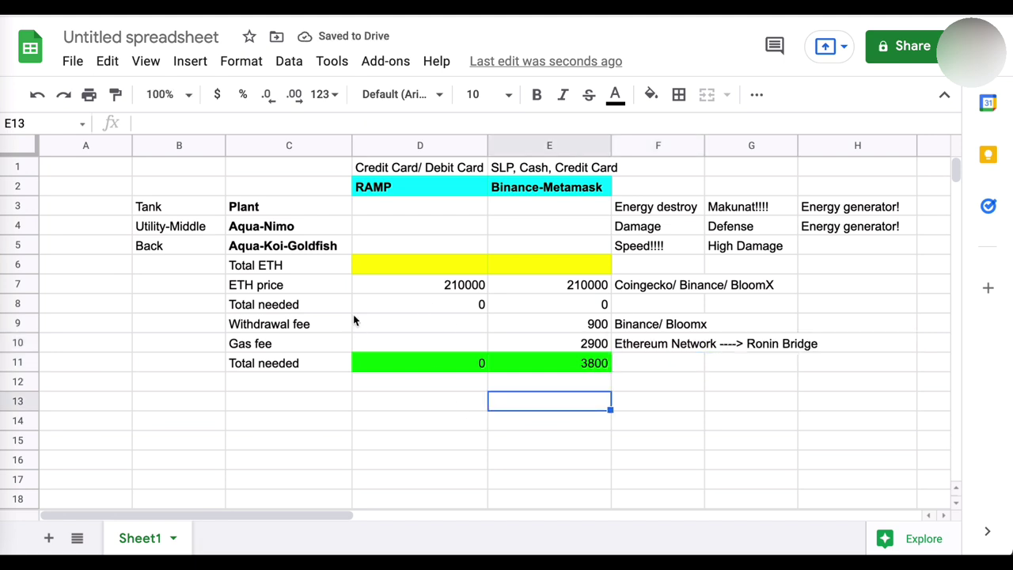
Step: Format the price, fee and total cells D7:E11 as Number with thousands separators and two decimals
left_click(404, 271)
left_click(412, 284)
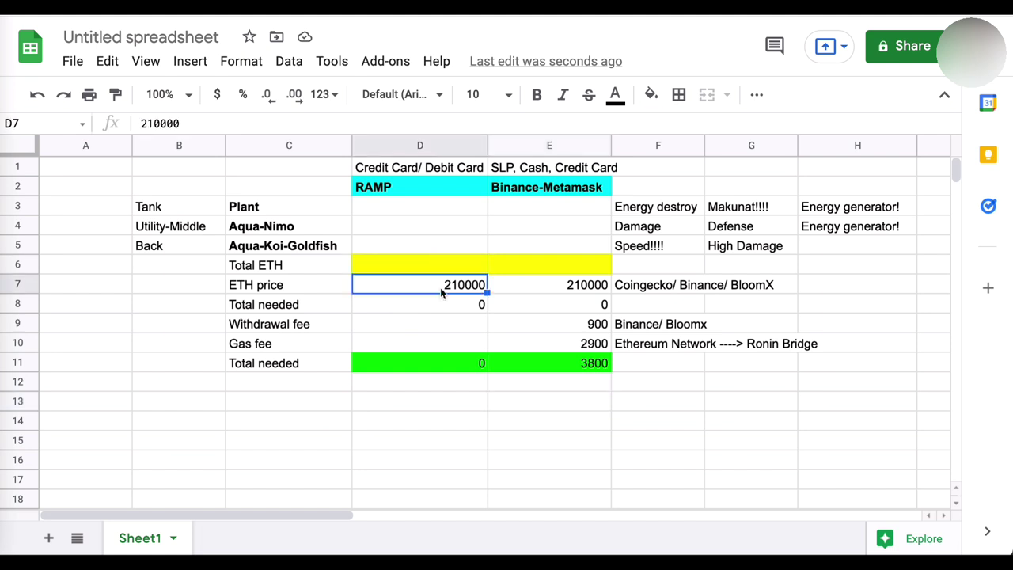
left_click(572, 364, "shift")
left_click(323, 94)
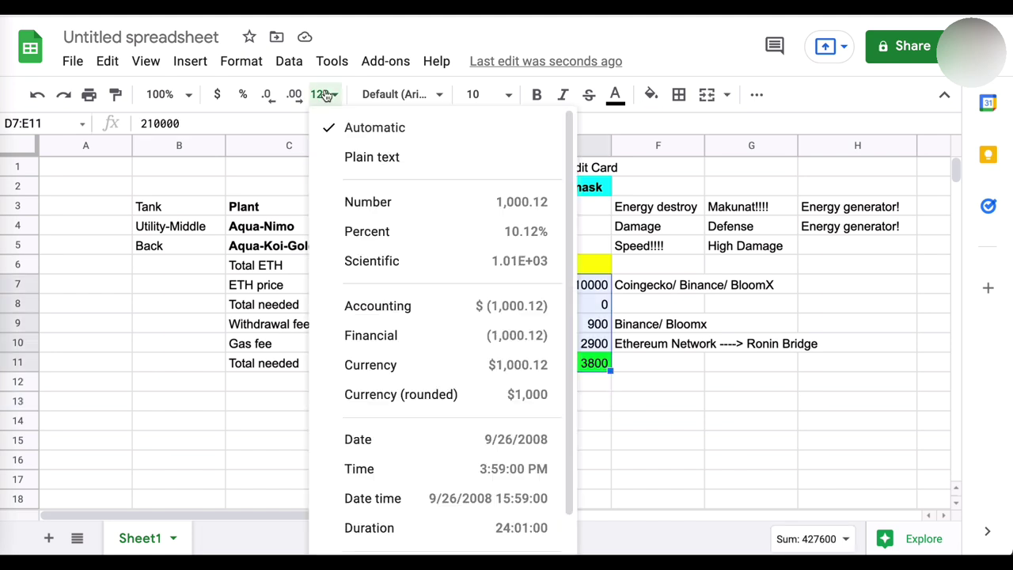
left_click(410, 209)
left_click(255, 417)
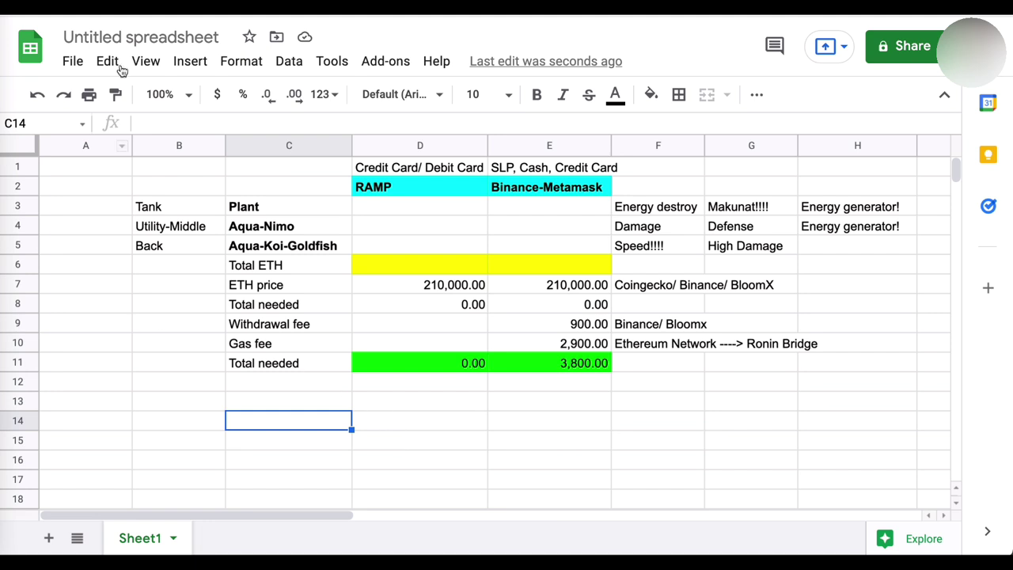
Step: Fill the Plant cell C3 with bright green
left_click(279, 207)
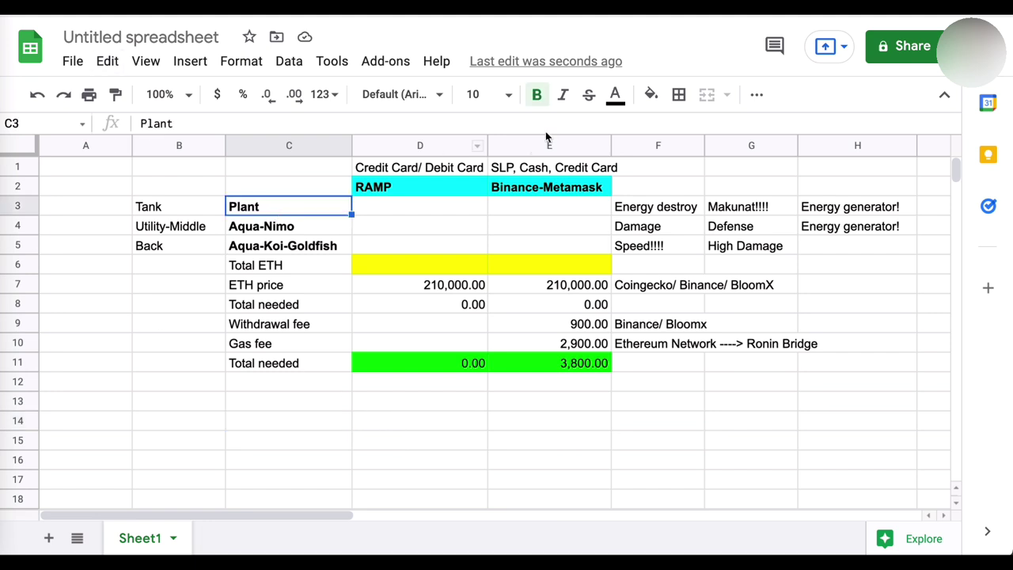
left_click(650, 95)
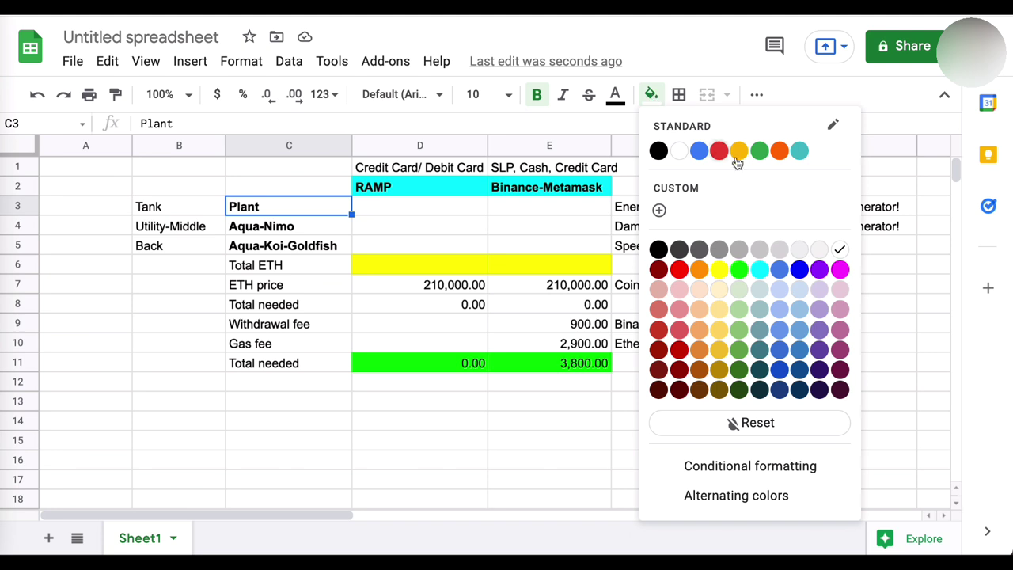
left_click(738, 270)
left_click(163, 284)
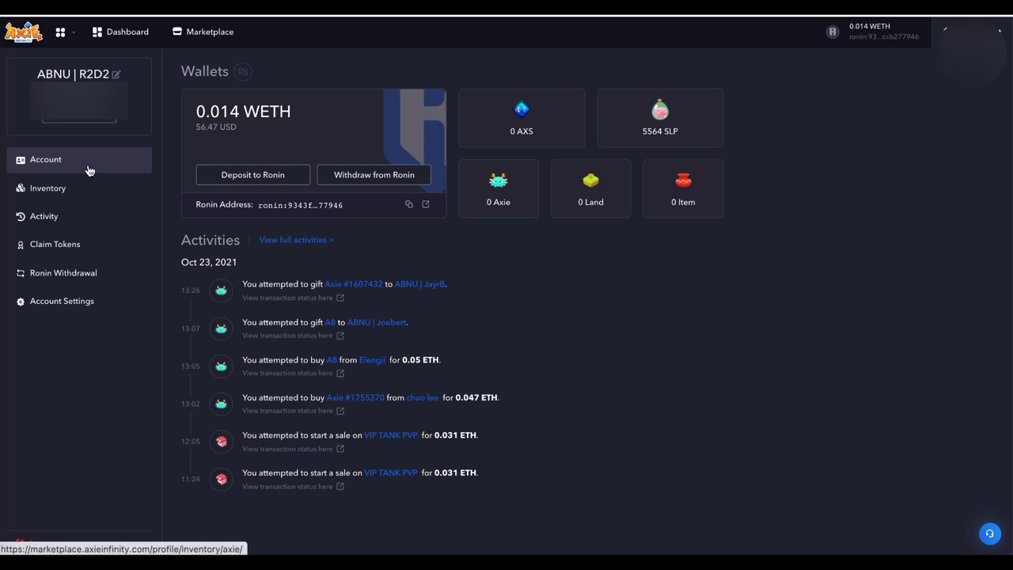
Step: Switch to the Axie Infinity site, open the Axie marketplace listings and remove all four body parts from the filter
left_click(202, 32)
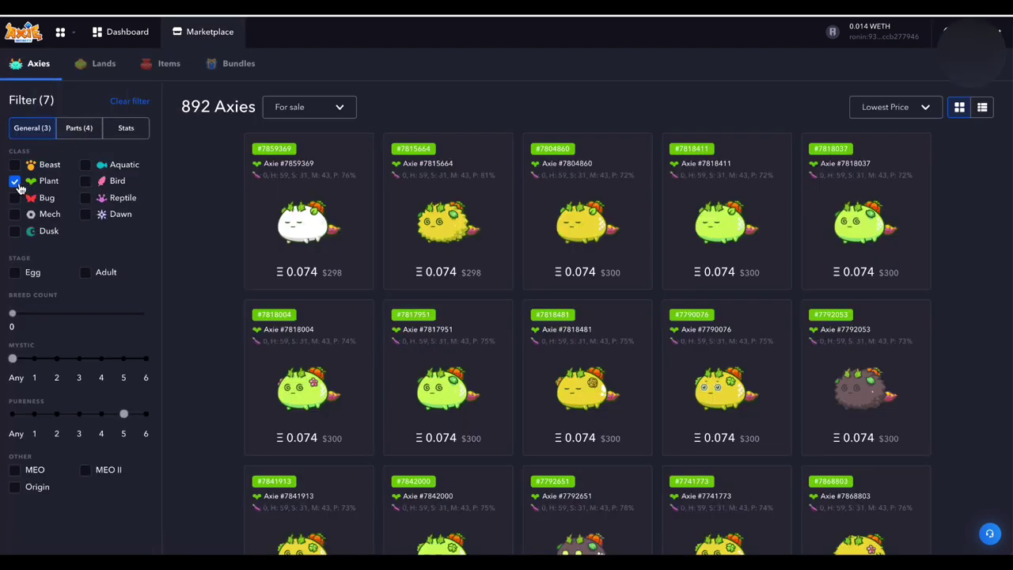
left_click(80, 131)
left_click(140, 195)
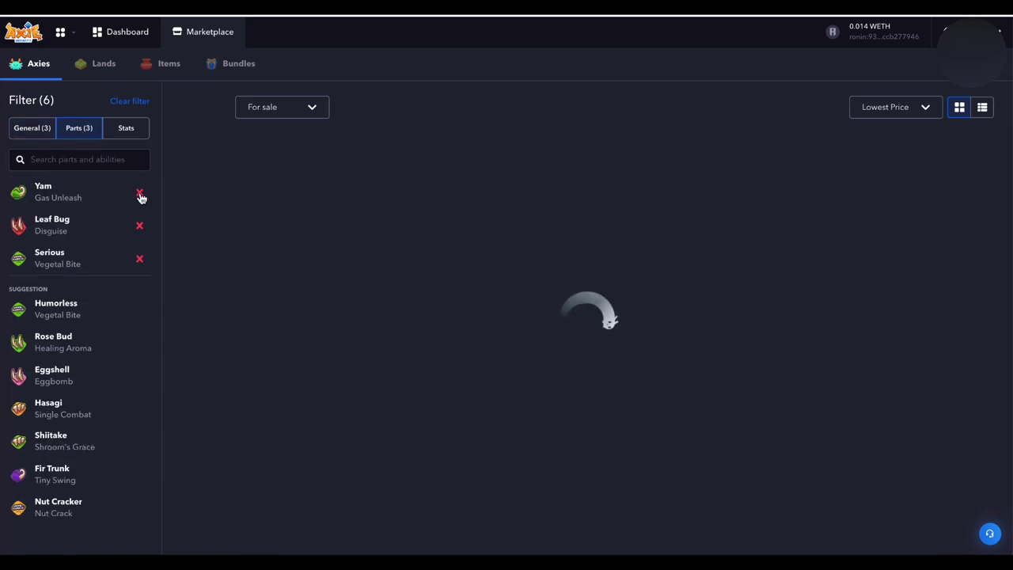
left_click(139, 194)
left_click(139, 194)
left_click(139, 194)
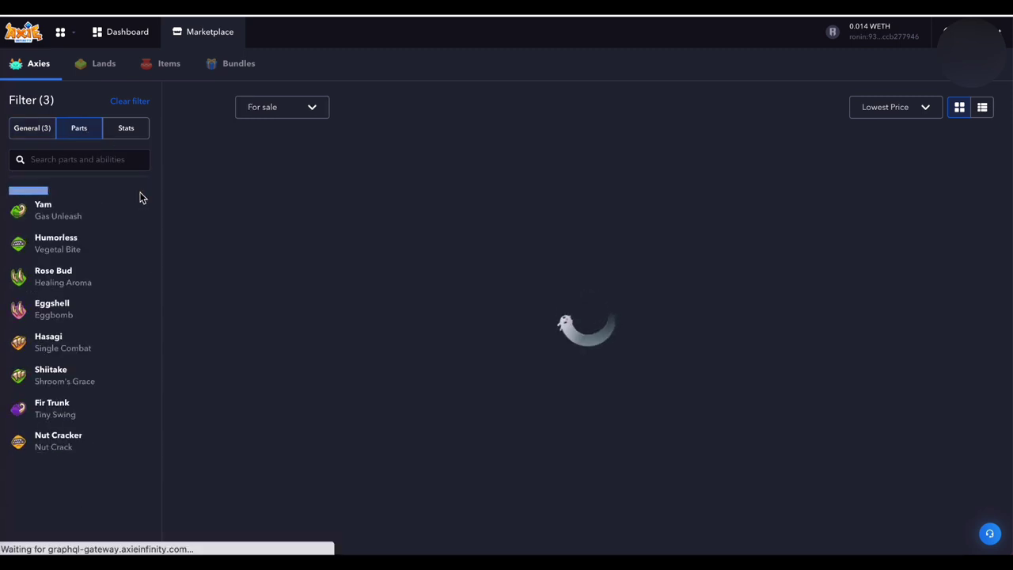
Step: Reset the Plant listings' pureness filter to Any and widen the breed count range to 0–7
left_click(32, 129)
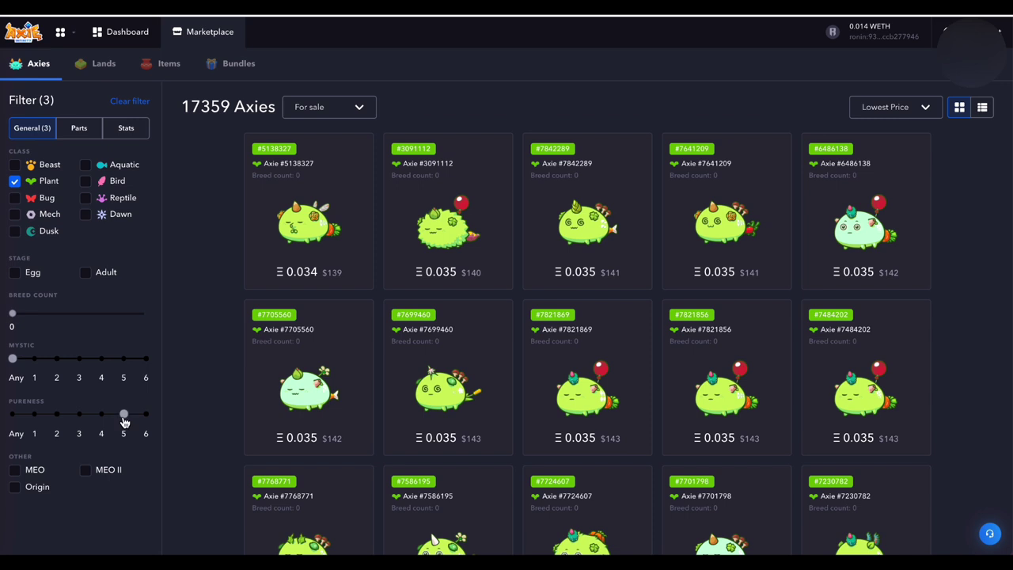
left_click_drag(125, 421, 14, 417)
left_click(14, 414)
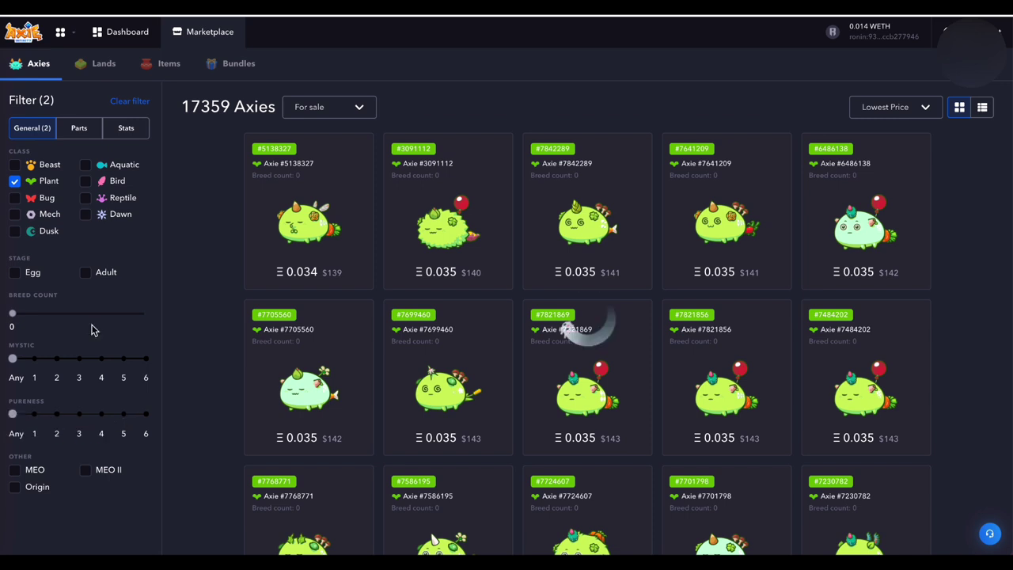
left_click(143, 314)
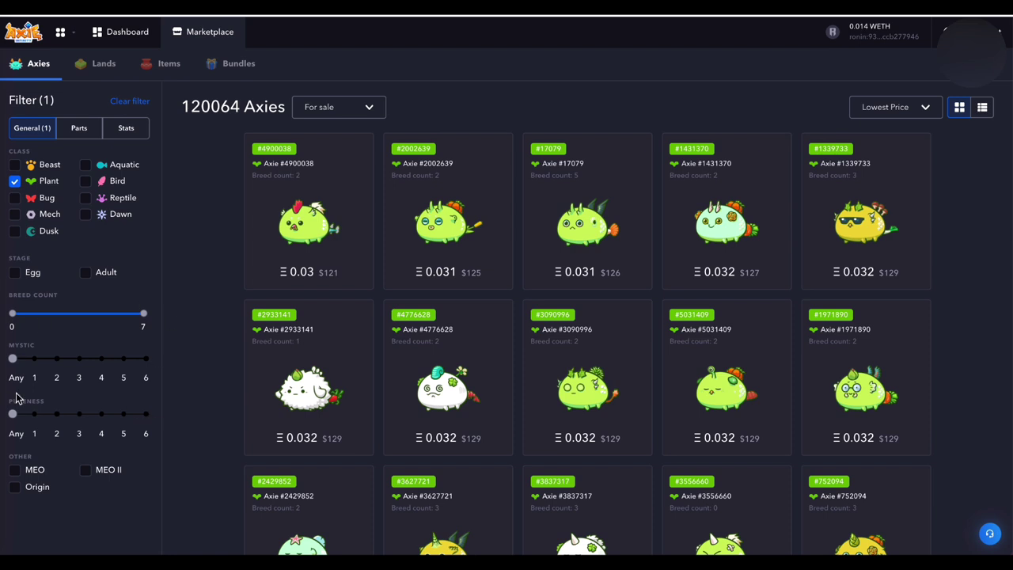
mouse_move(454, 350)
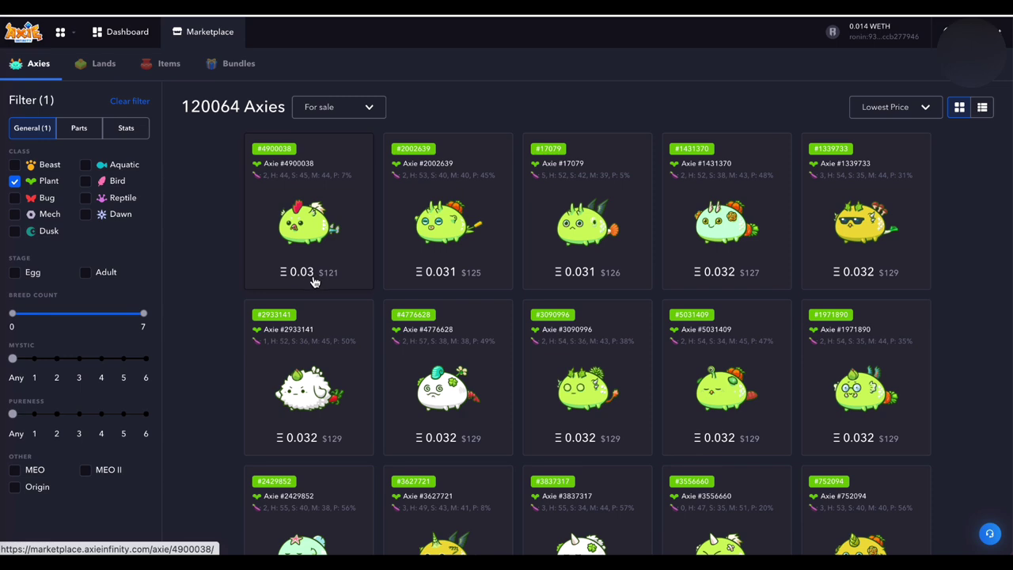
Step: Open the cheapest Plant listing, Axie #4900038, examine its abilities, stats and body parts, and return to the listings
left_click(320, 241)
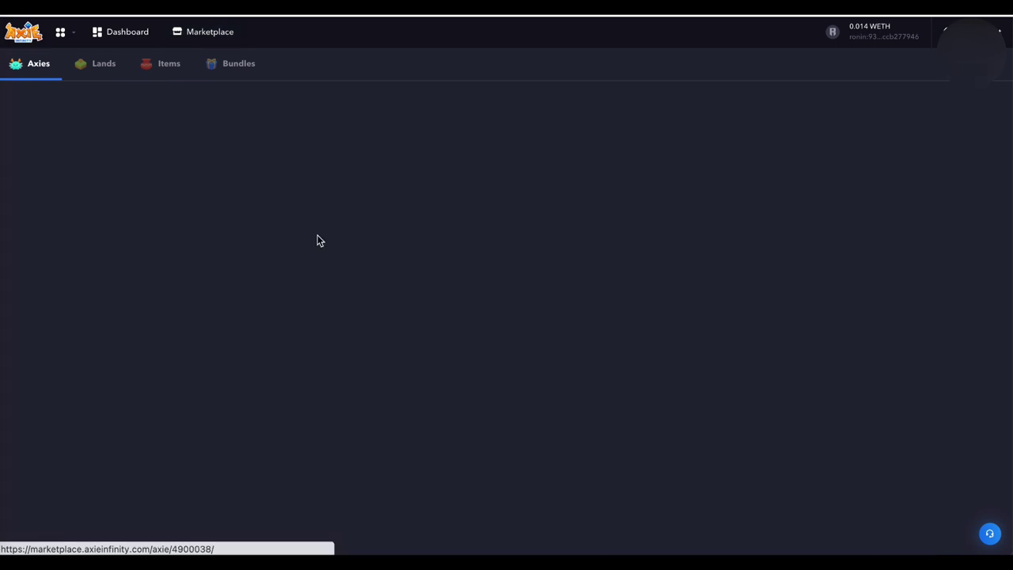
scroll(407, 353, "down", 4)
scroll(407, 355, "down", 2)
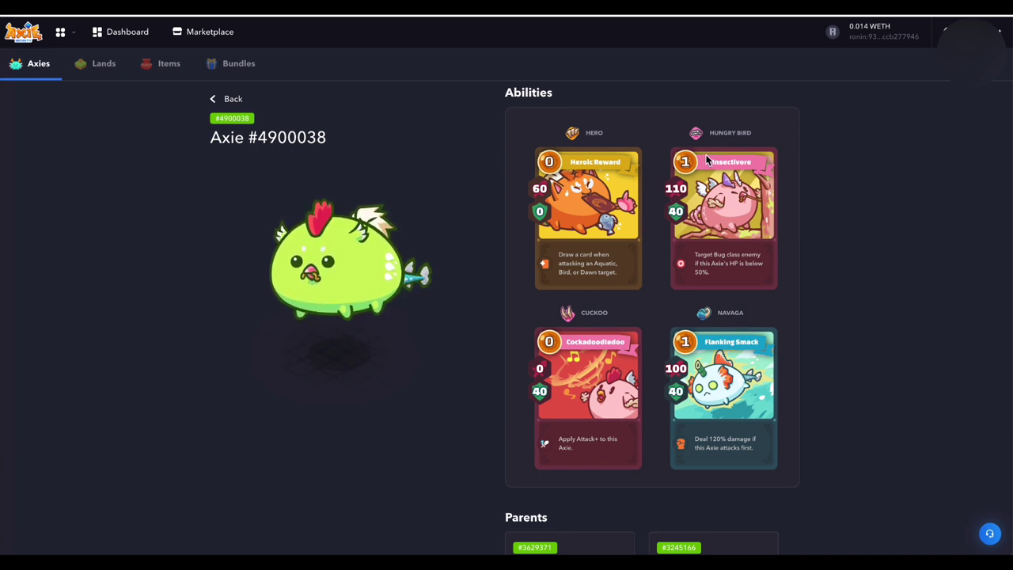
scroll(706, 158, "up", 4)
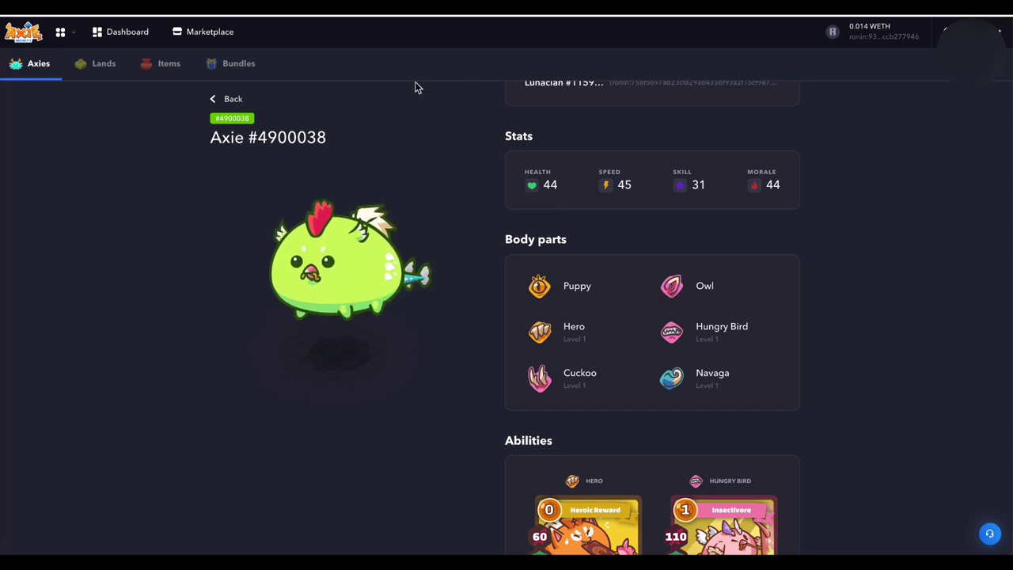
left_click(230, 99)
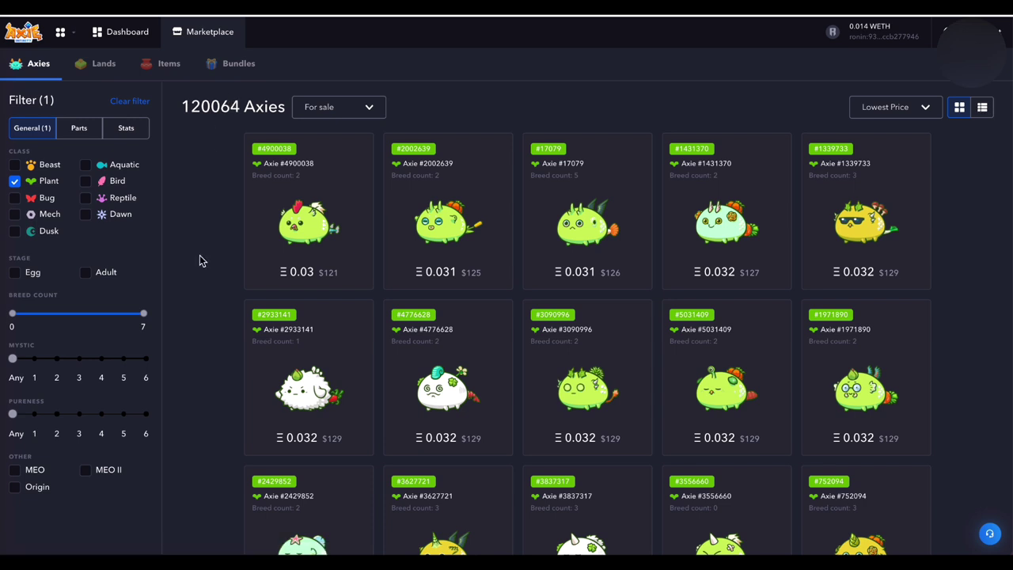
Step: Search the parts filter for "ser" and add the Serious (Vegetal Bite) part to the Plant listings' filter
left_click(79, 128)
left_click(78, 161)
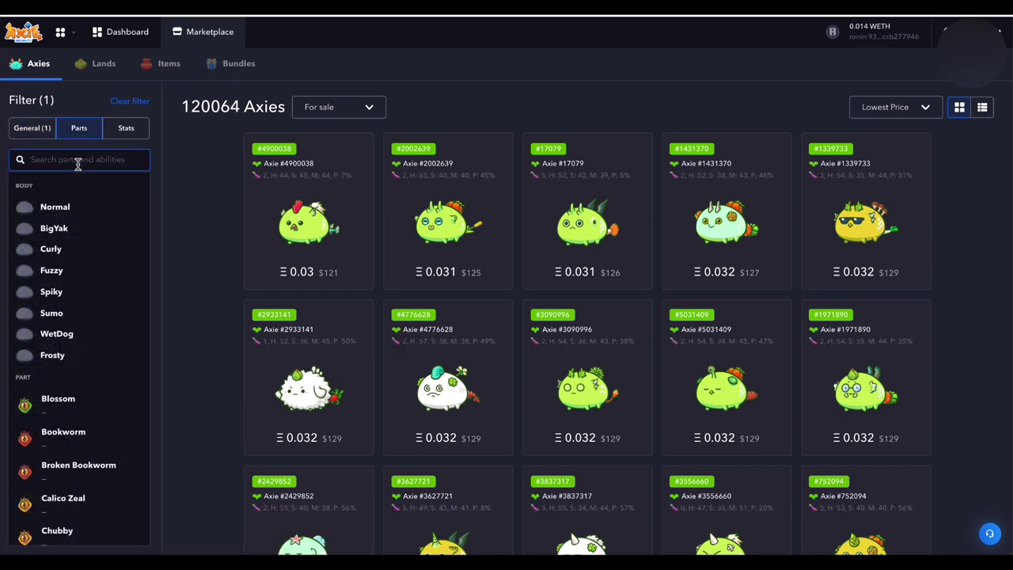
type("ser")
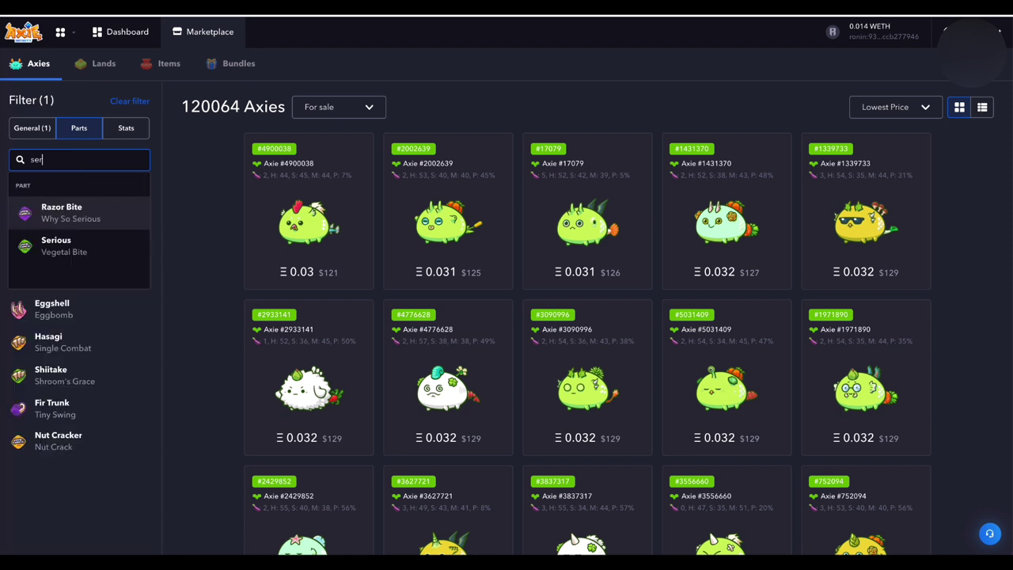
left_click(63, 246)
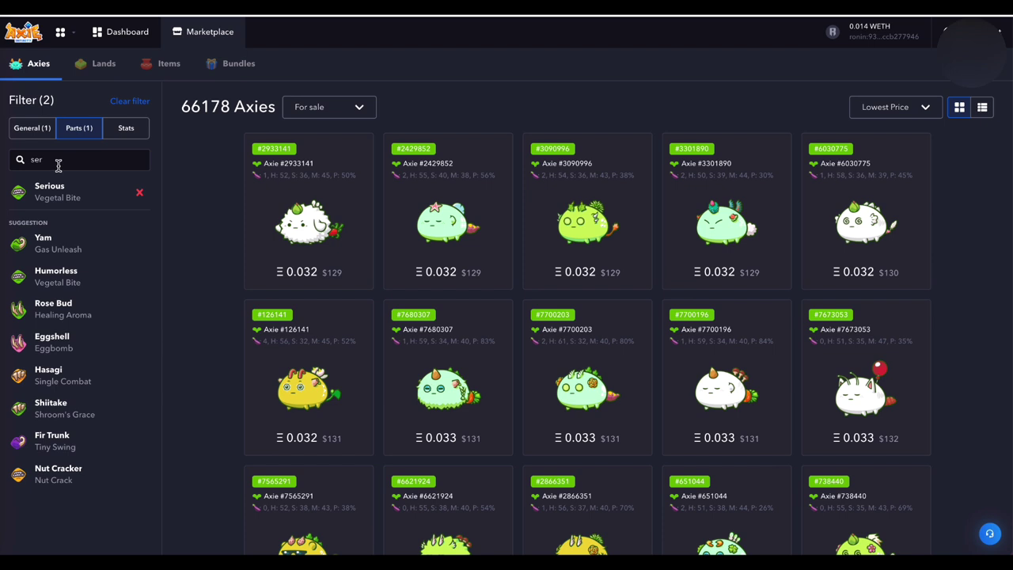
Step: Add the Pumpkin (October Treat) and Leaf Bug (Disguise) parts to the filter
double_click(58, 165)
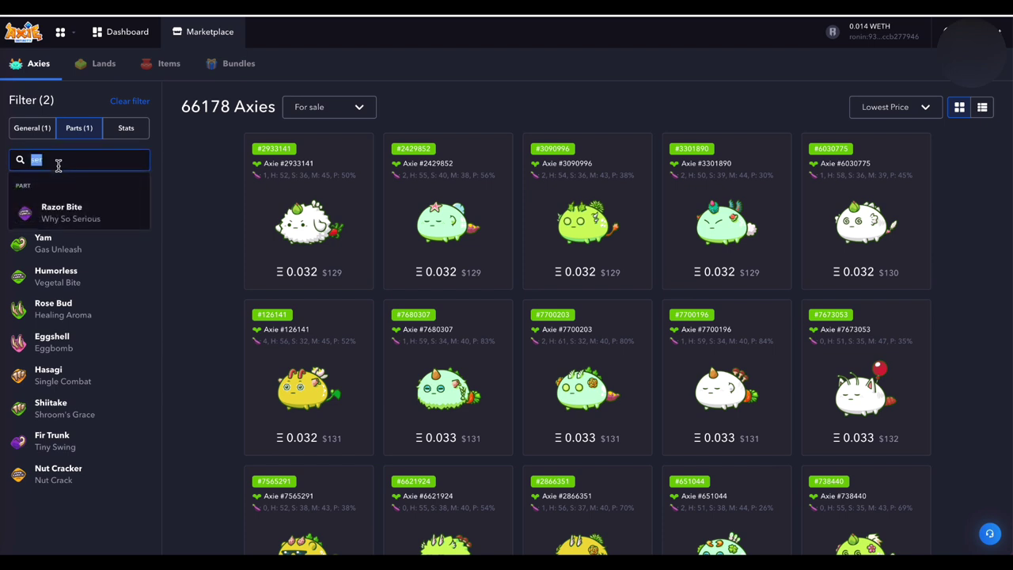
type("pump")
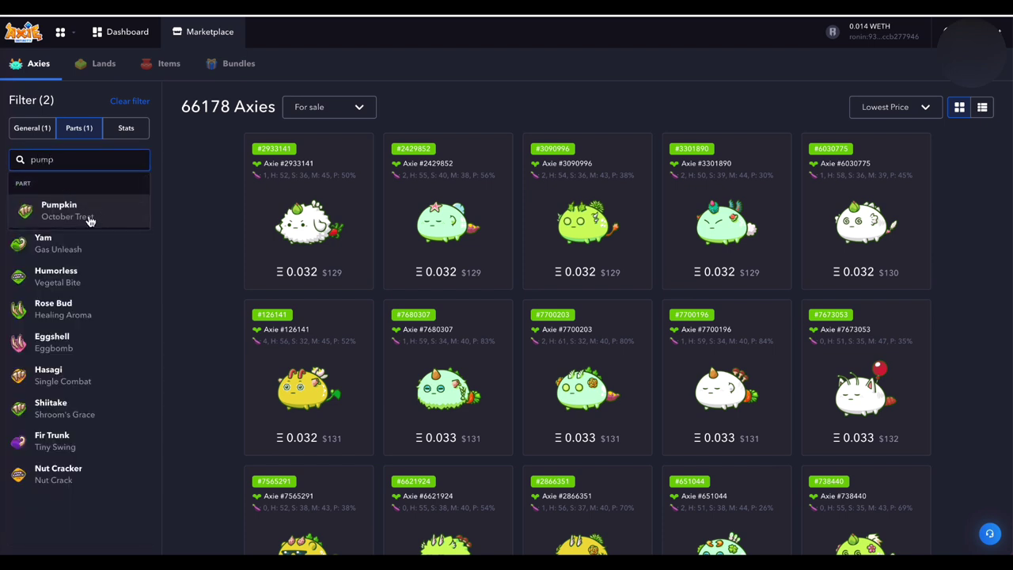
left_click(87, 217)
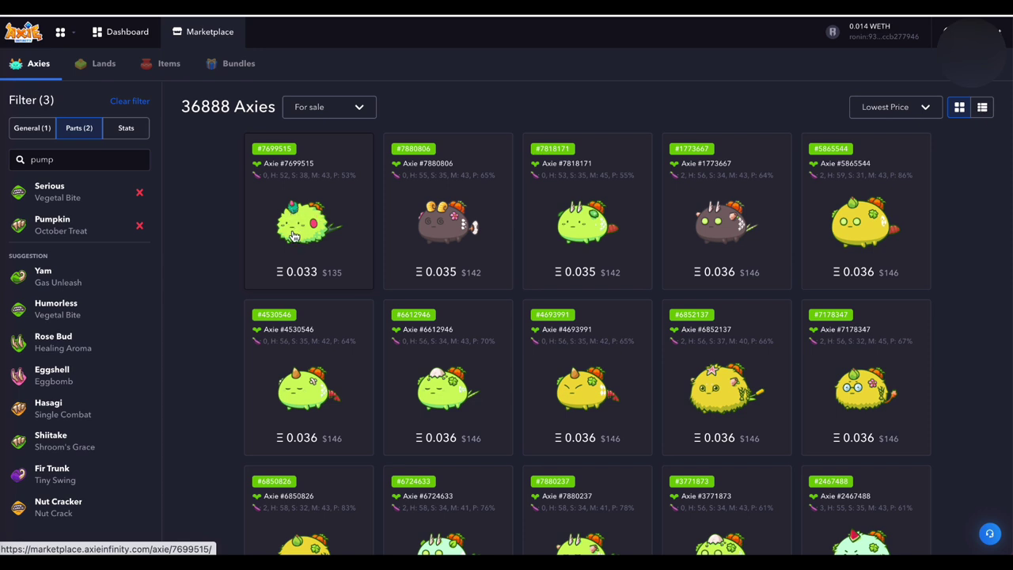
double_click(92, 161)
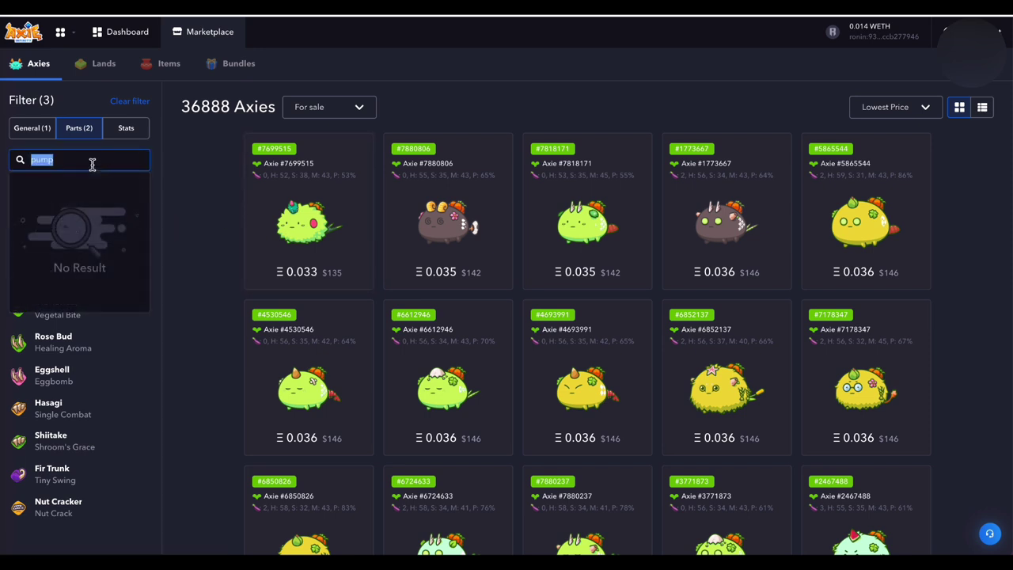
type("leaf")
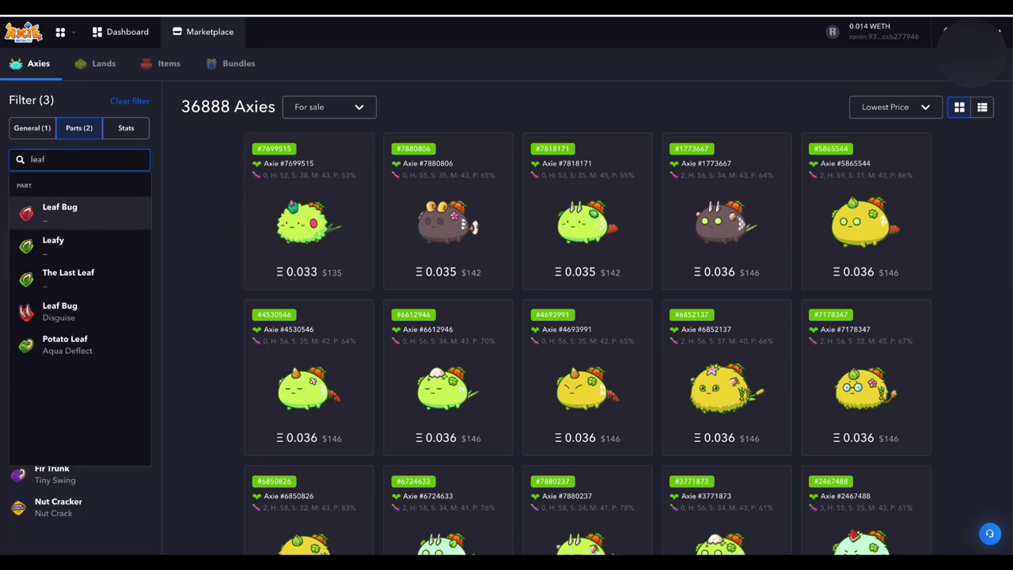
left_click(76, 323)
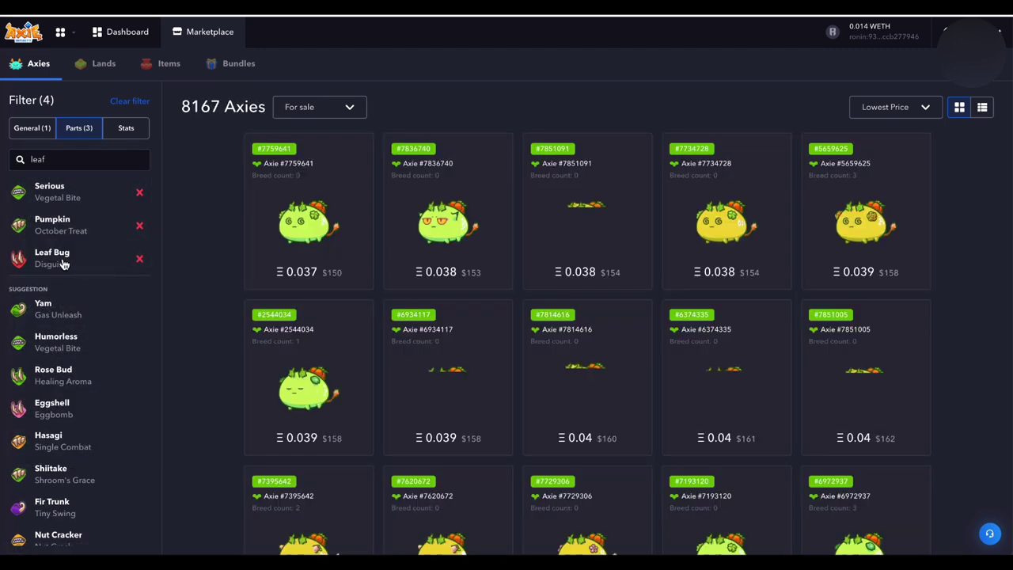
Step: Open Axie #7759641, the cheapest match, examine its ability cards, price and stats, and return to the listings
left_click(309, 239)
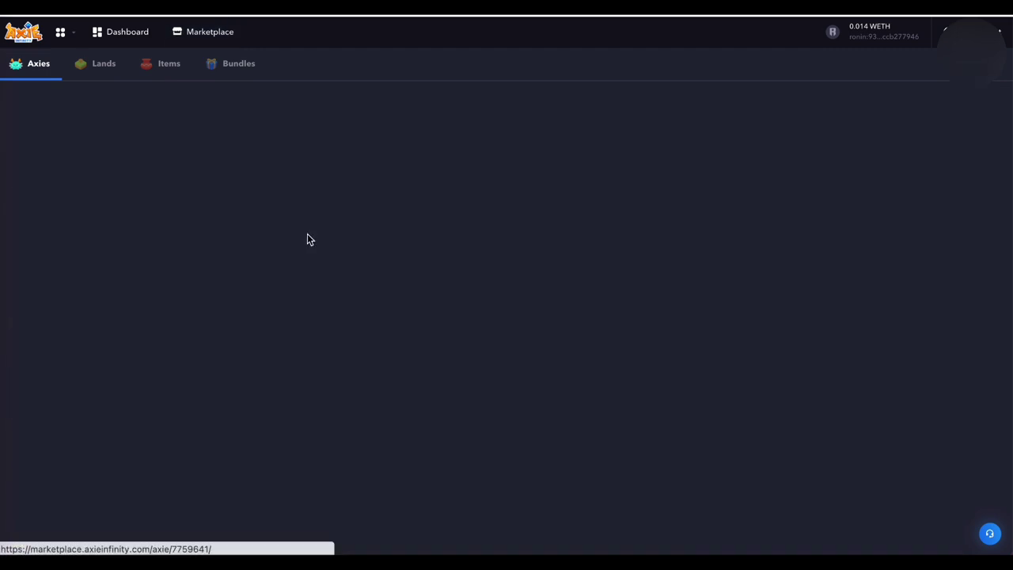
scroll(451, 334, "down", 3)
scroll(451, 334, "down", 4)
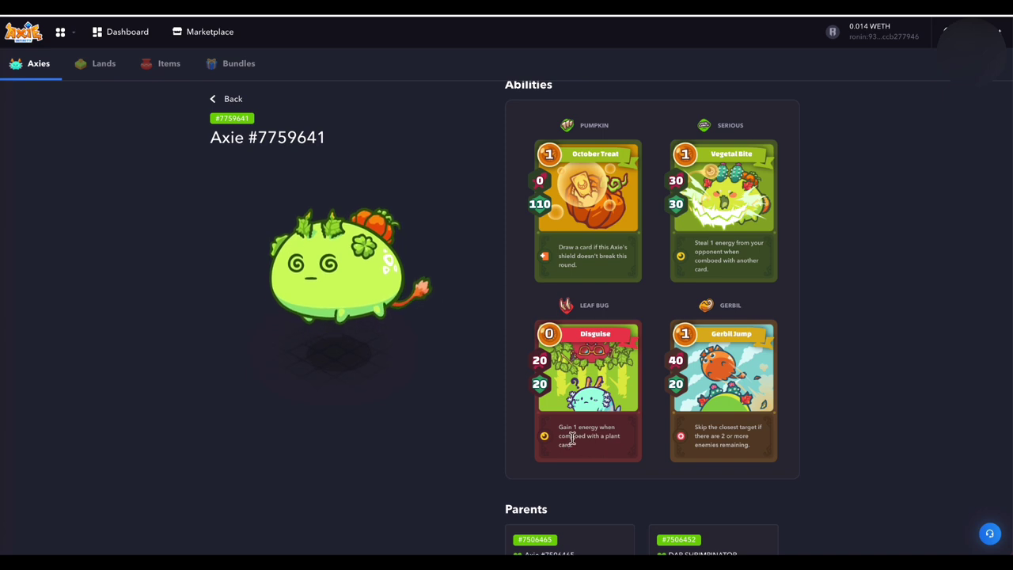
left_click_drag(595, 450, 592, 446)
left_click(594, 452)
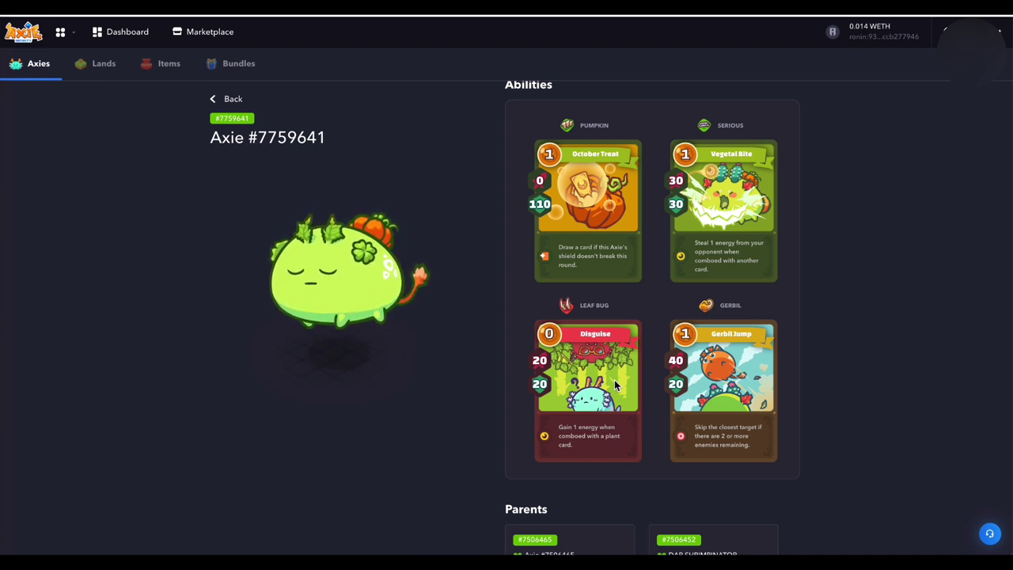
scroll(662, 341, "up", 6)
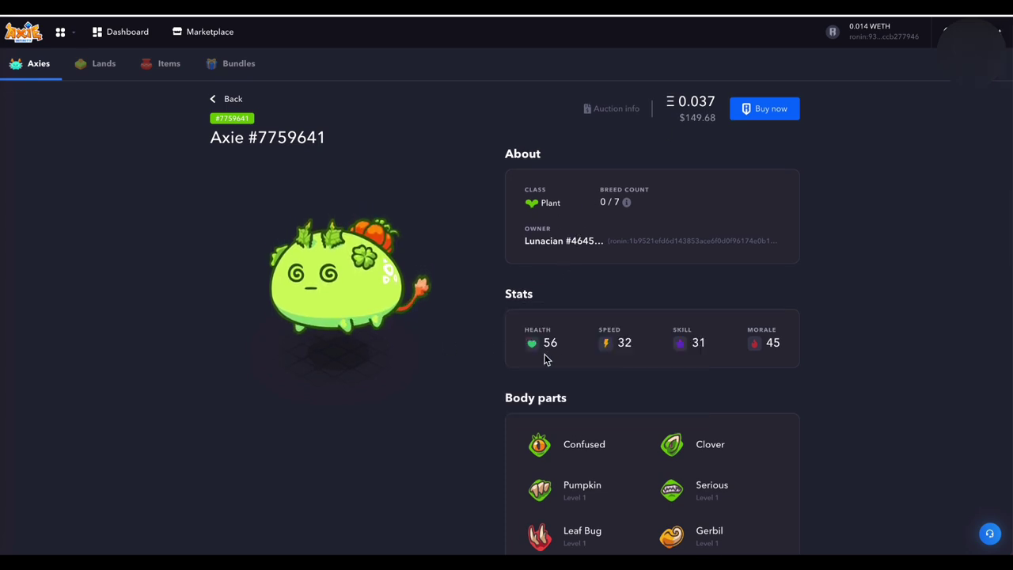
scroll(544, 360, "down", 1)
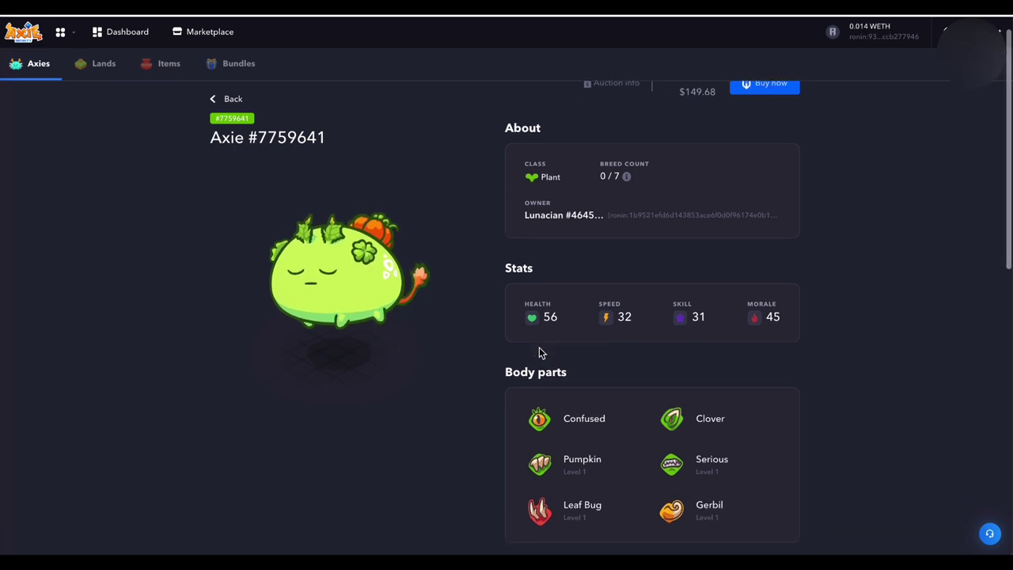
left_click(233, 100)
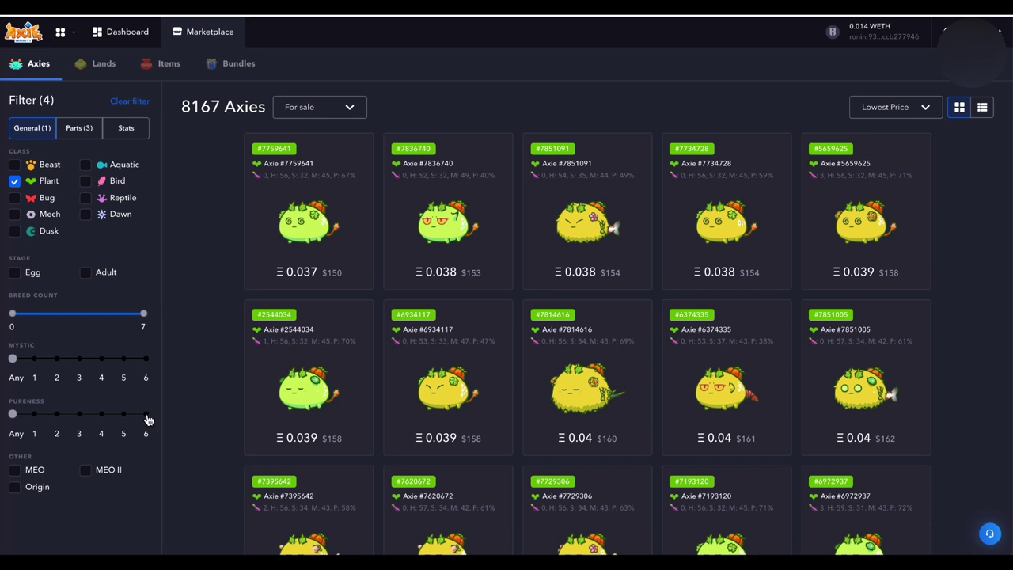
Step: Try pureness 6 on the filtered Plant listings and settle on pureness 5
left_click(146, 416)
mouse_move(322, 347)
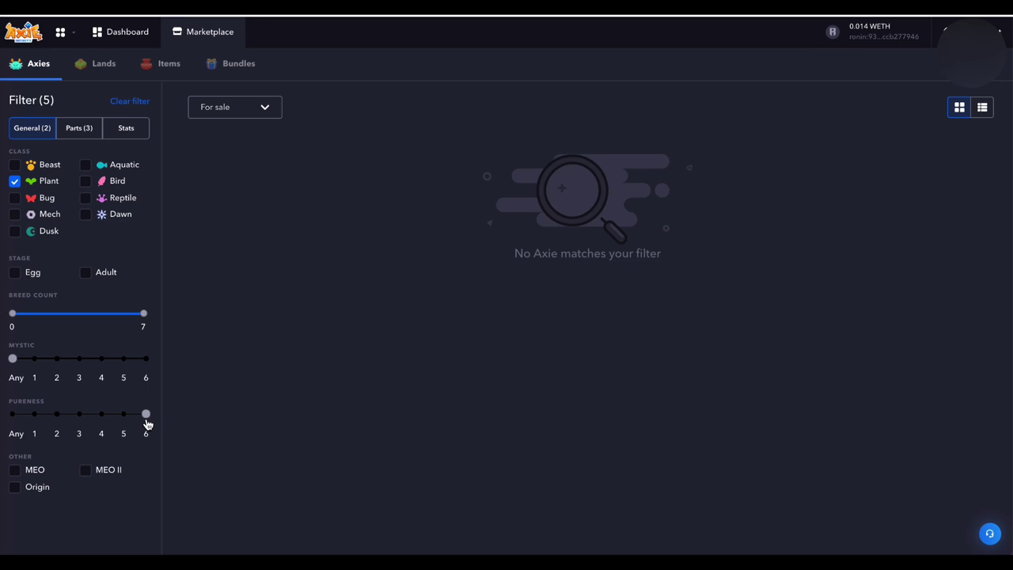
left_click(124, 415)
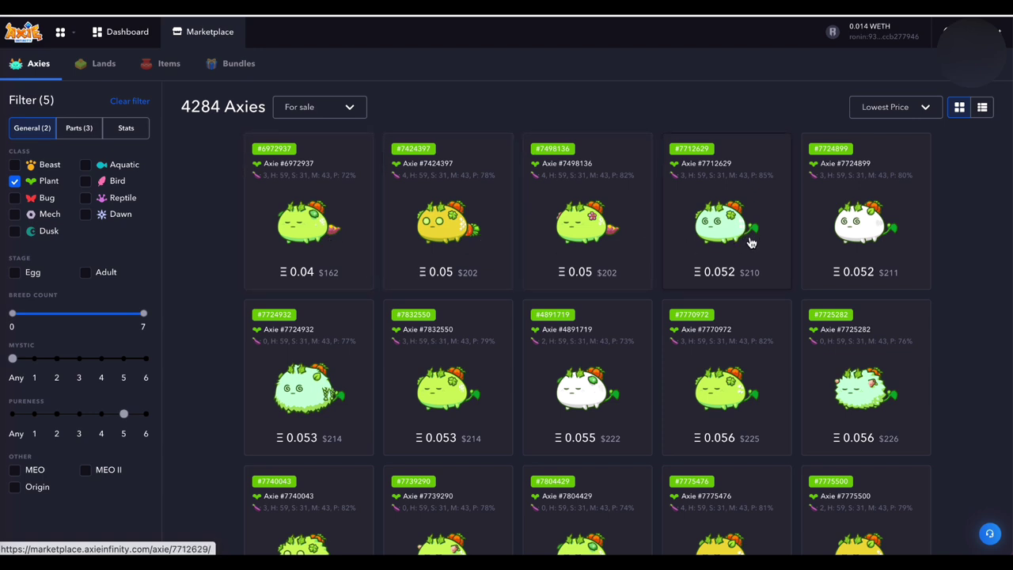
Step: Open Axie #6972937, the cheapest match, examine its ability cards, stats, body parts and auction status, and return to the listings
left_click(310, 229)
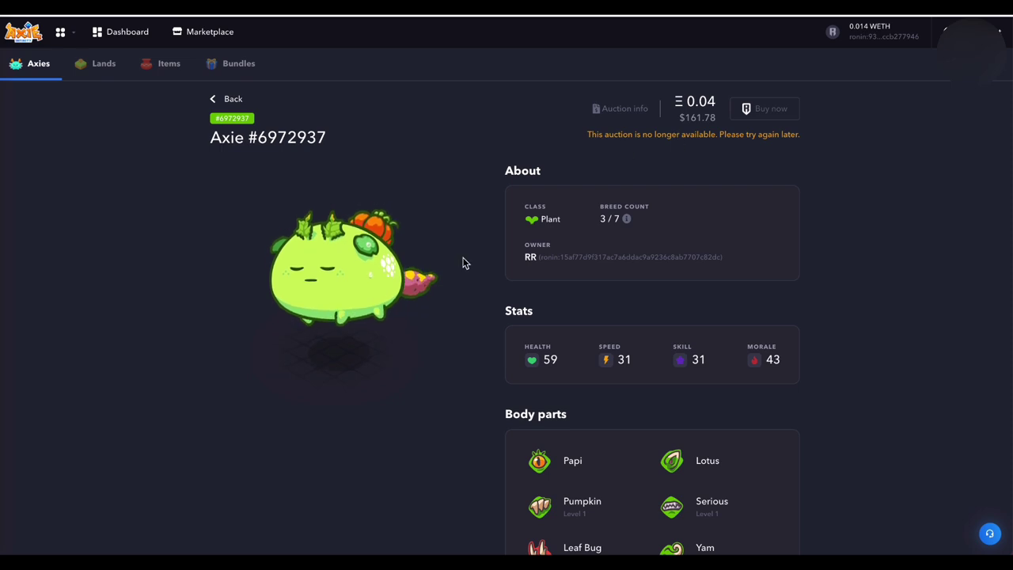
scroll(465, 260, "down", 1)
scroll(465, 263, "down", 6)
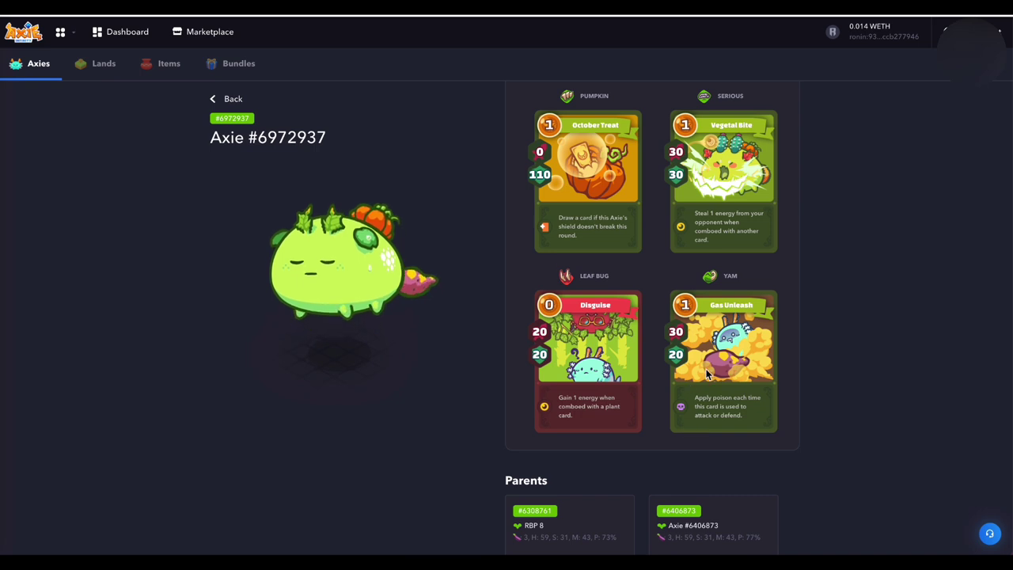
scroll(699, 364, "up", 1)
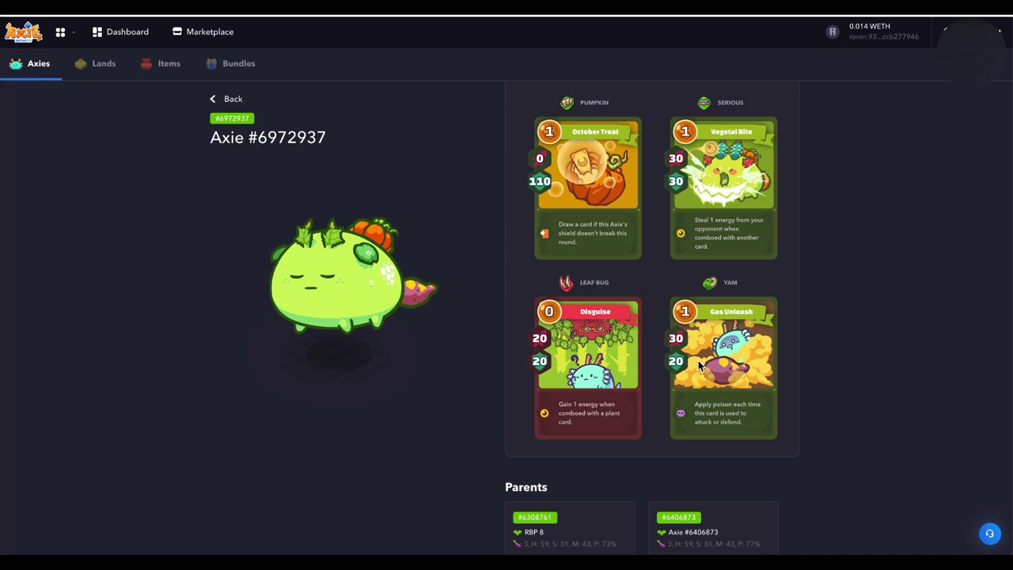
scroll(699, 364, "up", 1)
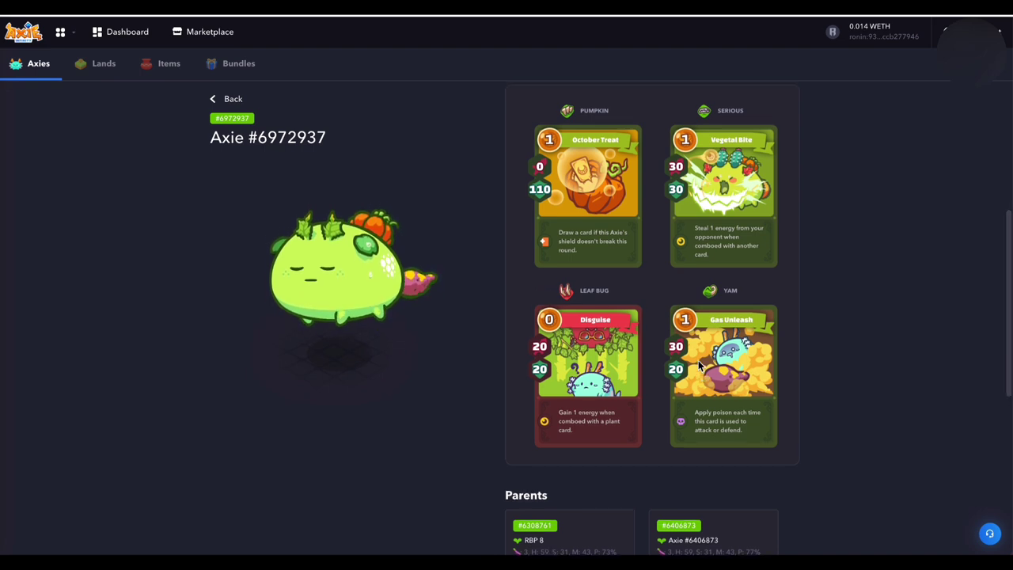
scroll(699, 364, "up", 5)
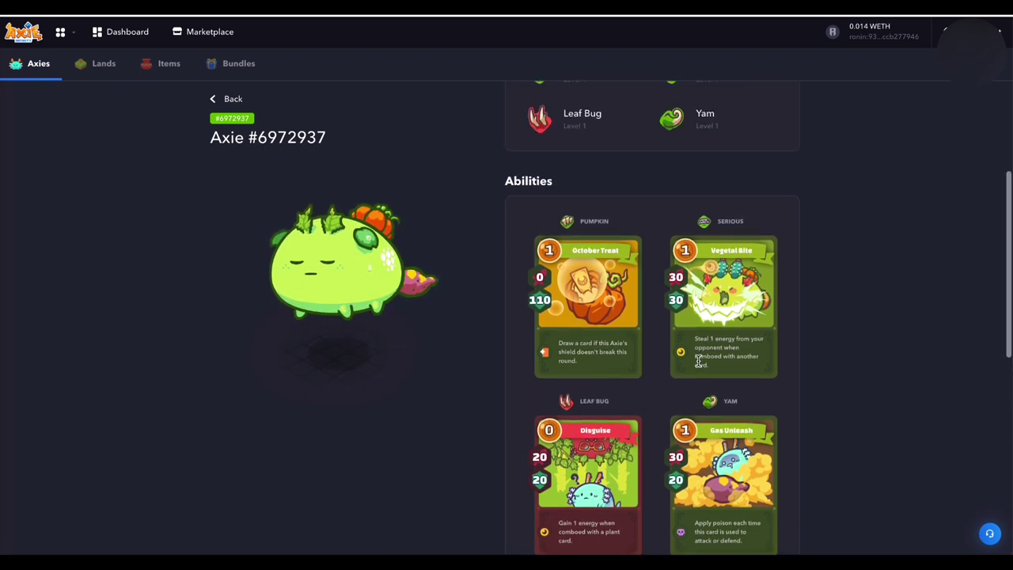
scroll(699, 364, "up", 1)
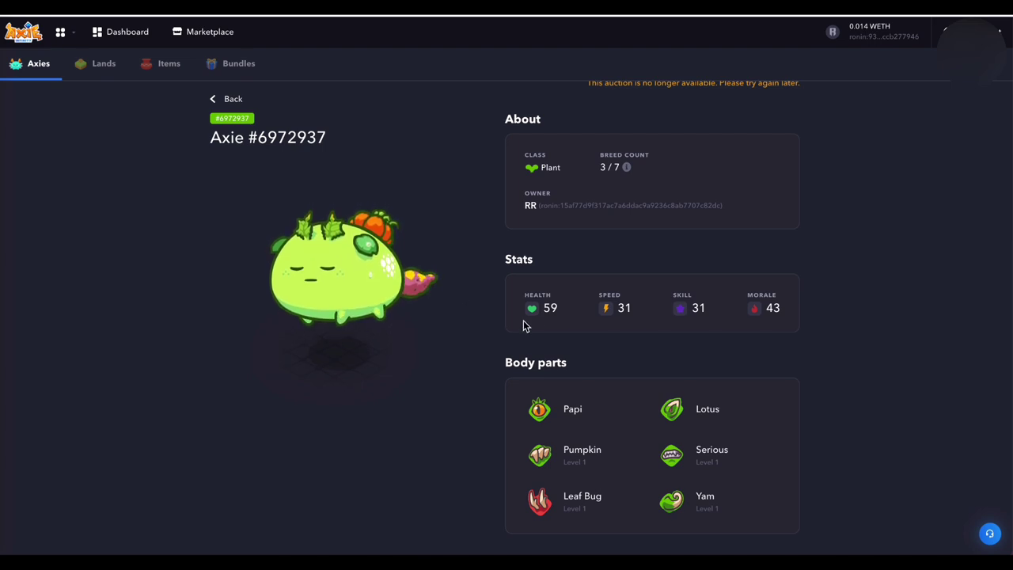
scroll(527, 324, "down", 1)
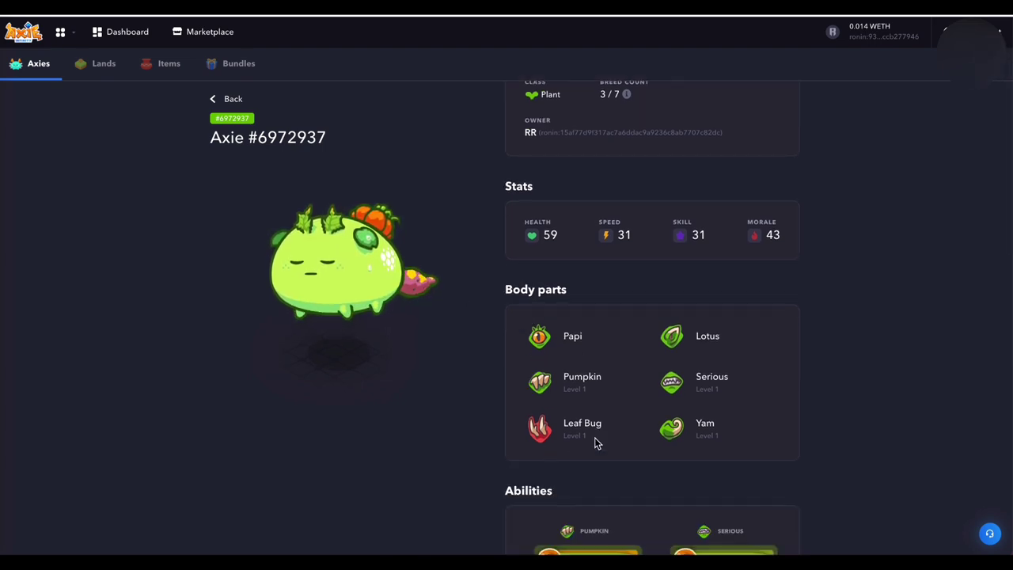
scroll(543, 317, "up", 1)
mouse_move(518, 239)
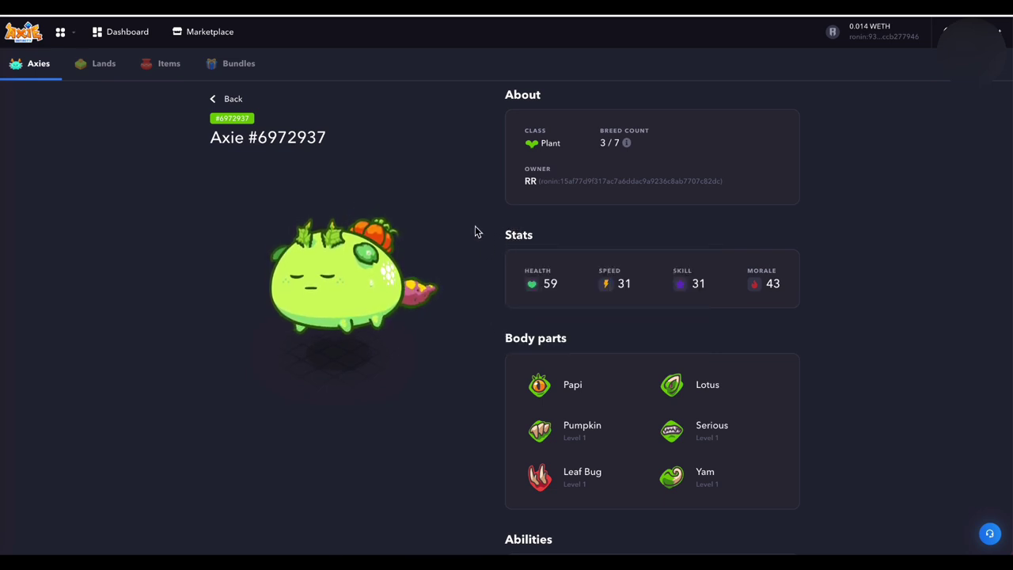
scroll(475, 230, "up", 1)
scroll(475, 226, "up", 1)
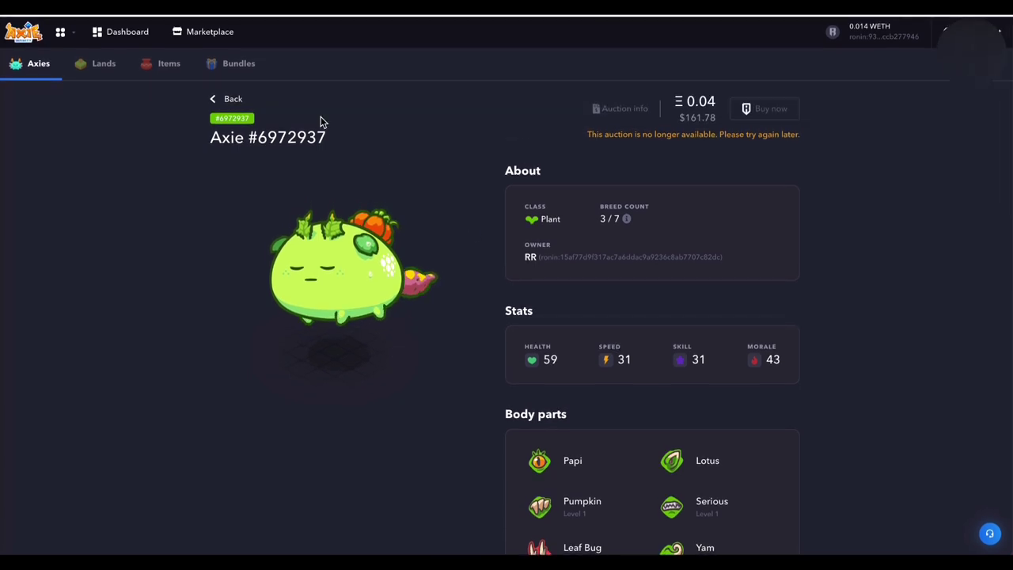
left_click(229, 101)
Step: Check the gene breakdown of Axie #7498136, and open Axie #7424397 to examine its ability cards, stats and body parts
mouse_move(286, 180)
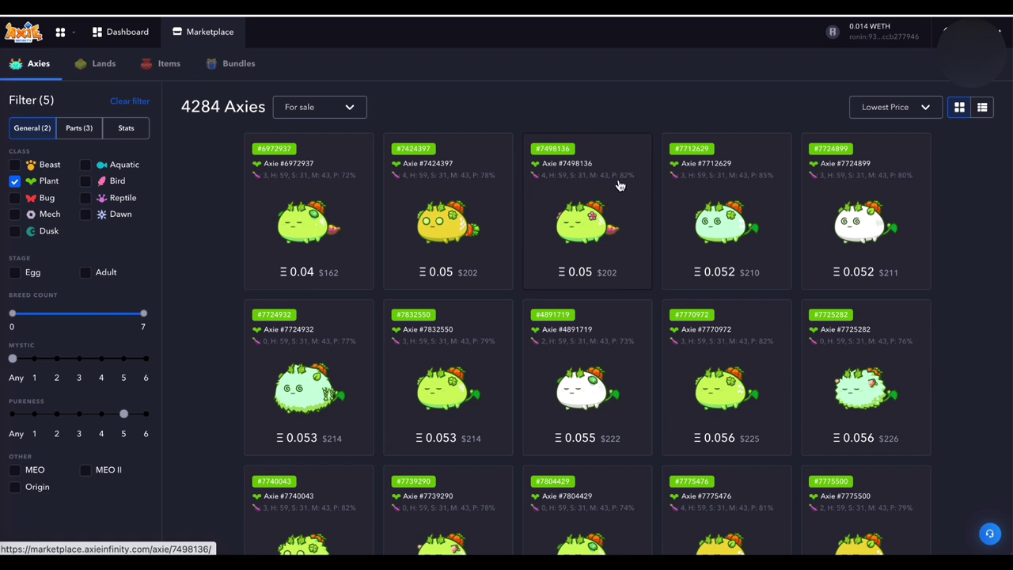
mouse_move(624, 178)
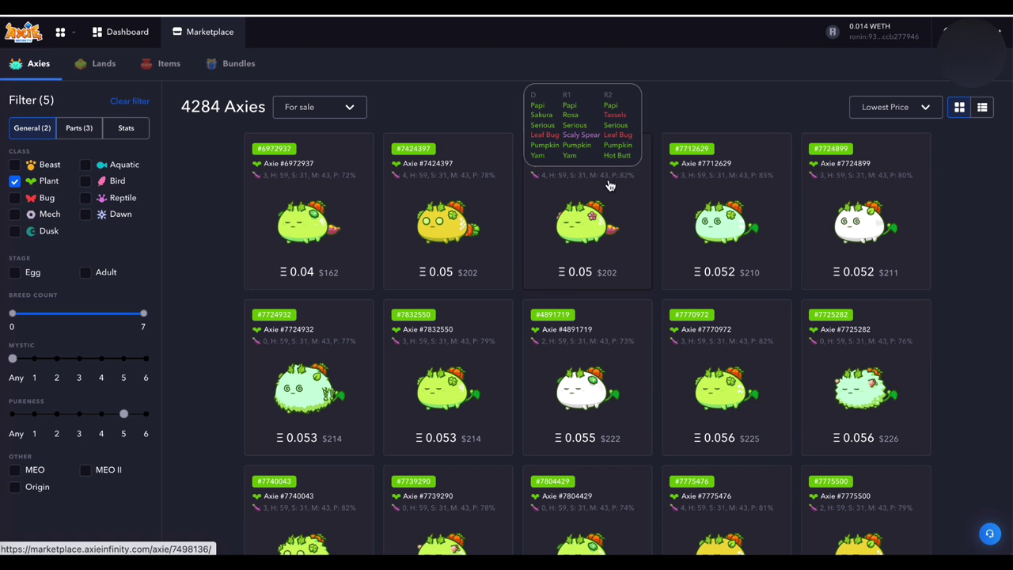
left_click(454, 234)
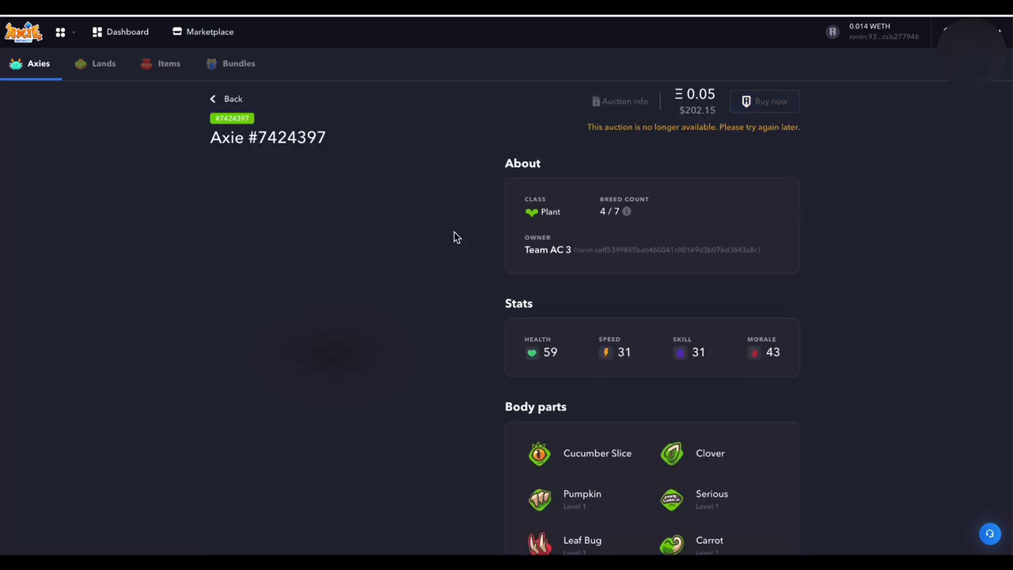
scroll(456, 237, "down", 6)
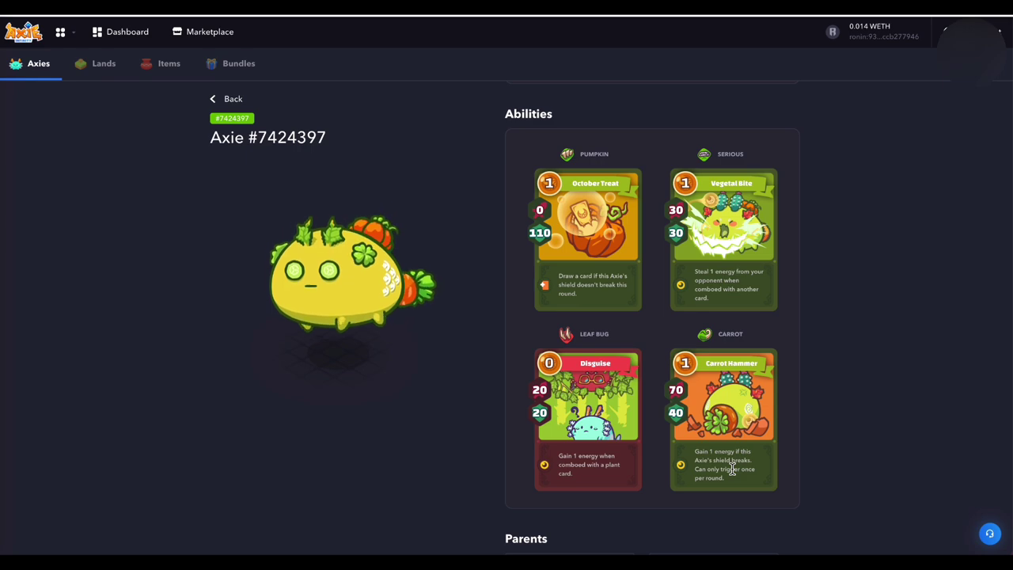
scroll(468, 332, "up", 8)
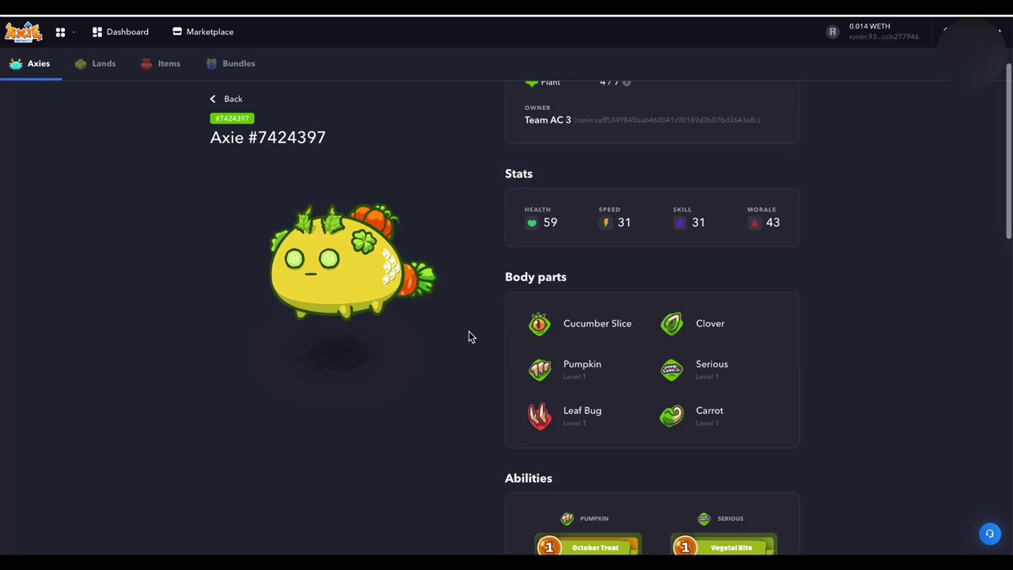
Step: Go back to the listings, open Axie #7712629, examine its ability cards, stats and price, and return to the listings
left_click(235, 101)
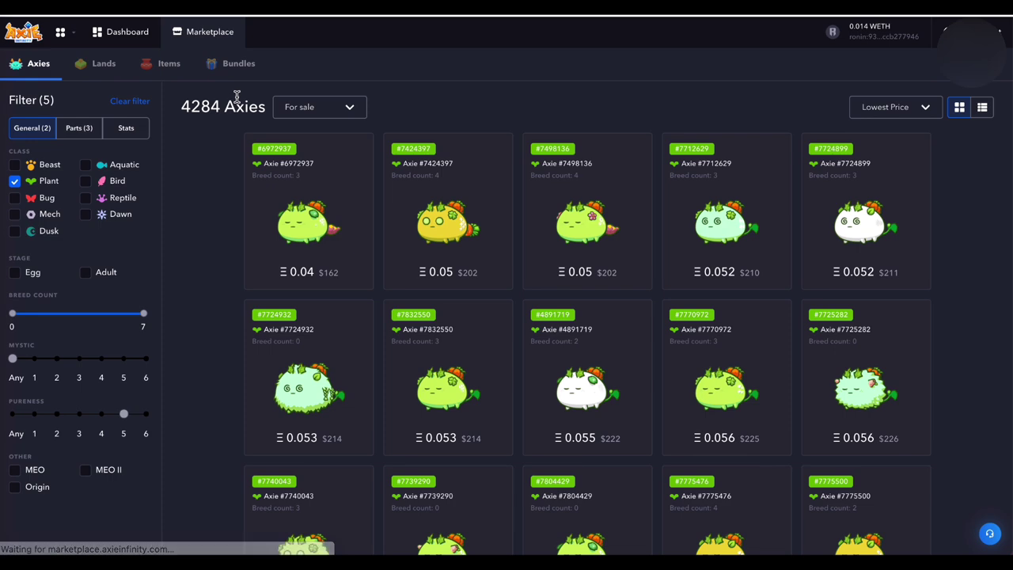
scroll(368, 312, "down", 1)
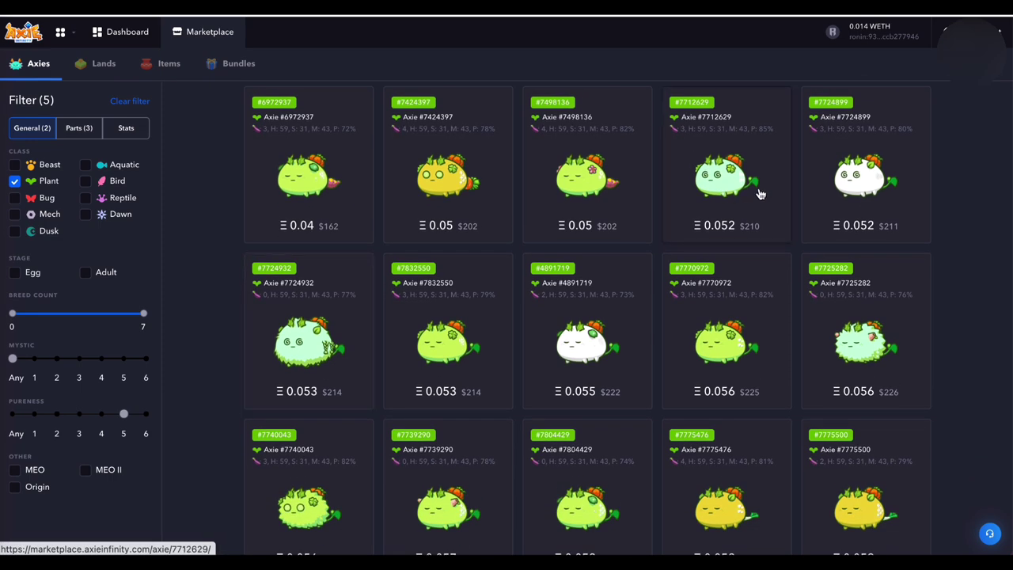
left_click(725, 188)
scroll(512, 313, "down", 5)
scroll(510, 316, "down", 2)
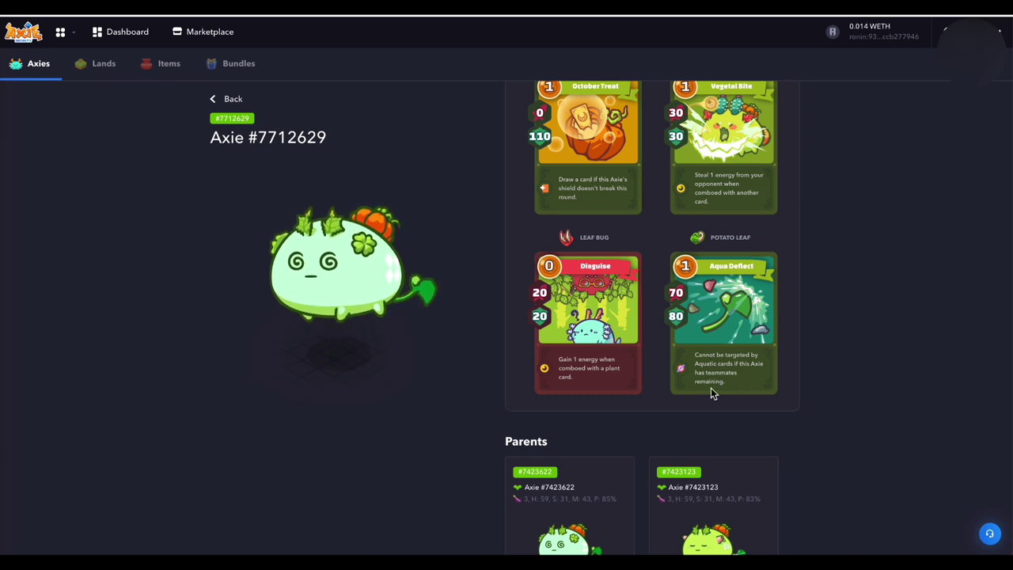
scroll(620, 315, "up", 10)
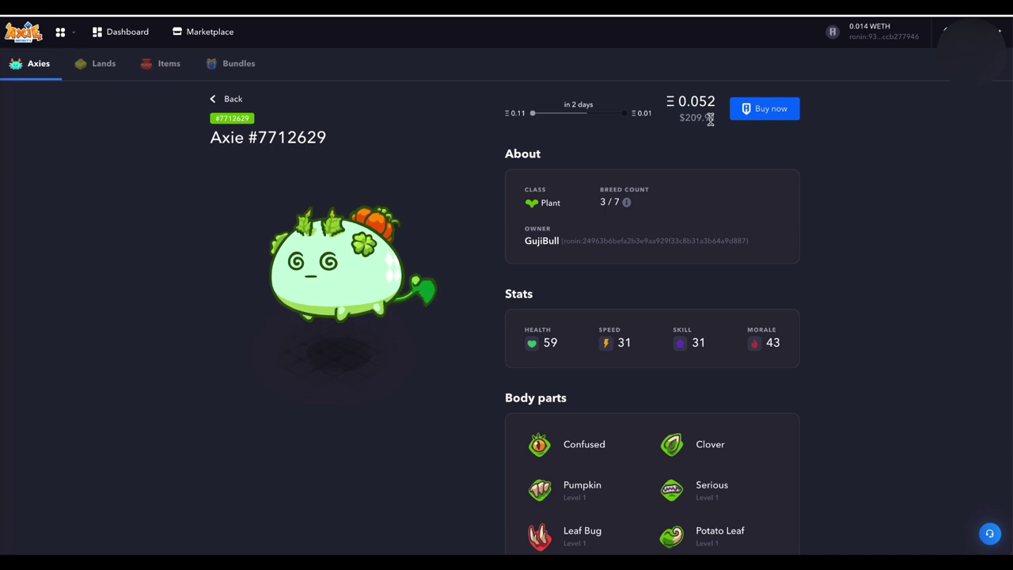
left_click(235, 100)
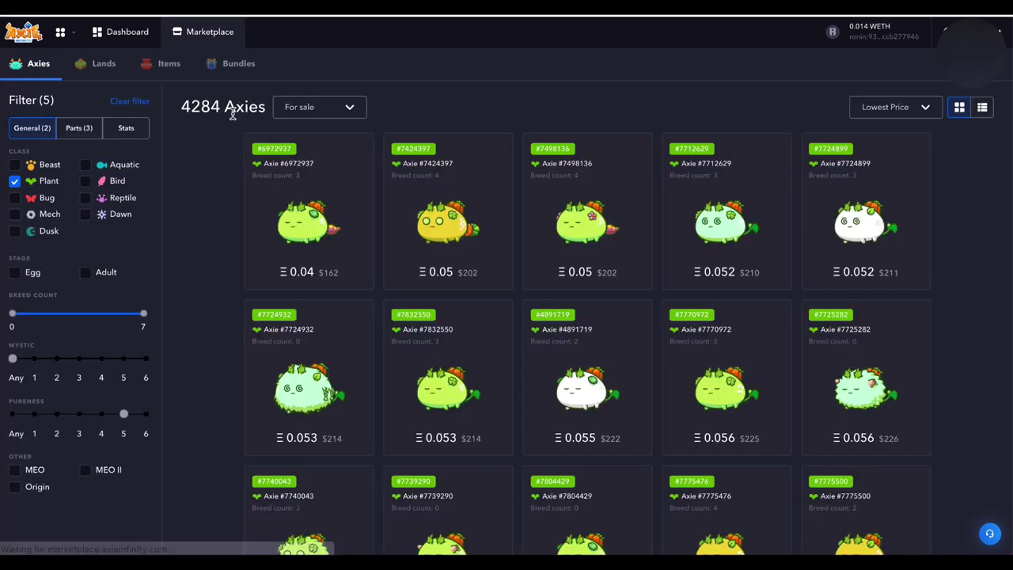
Step: Add the Yam (Gas Unleash) part to the Plant listings' parts filter
scroll(258, 282, "down", 1)
scroll(258, 282, "down", 2)
scroll(259, 283, "up", 3)
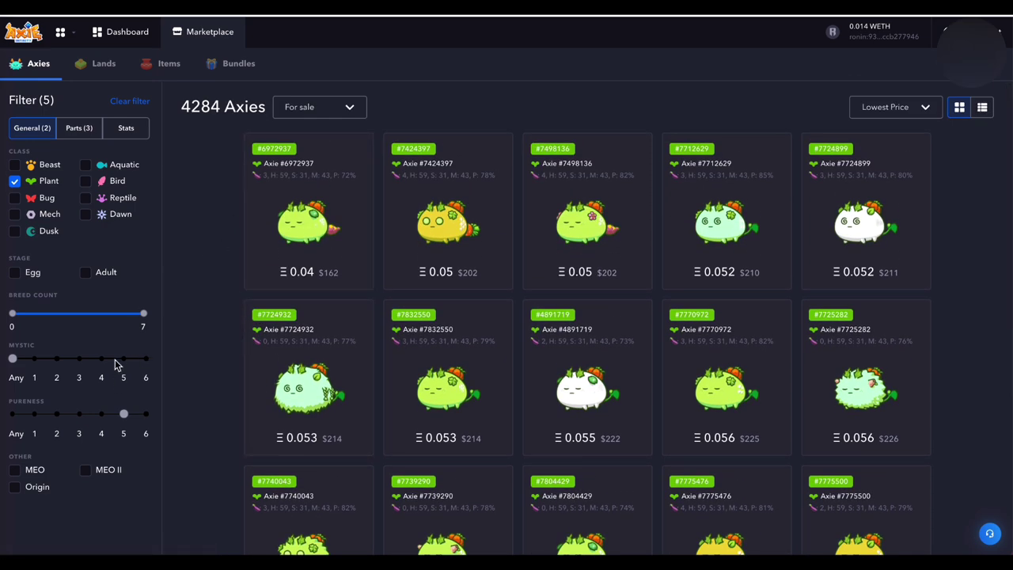
left_click(79, 128)
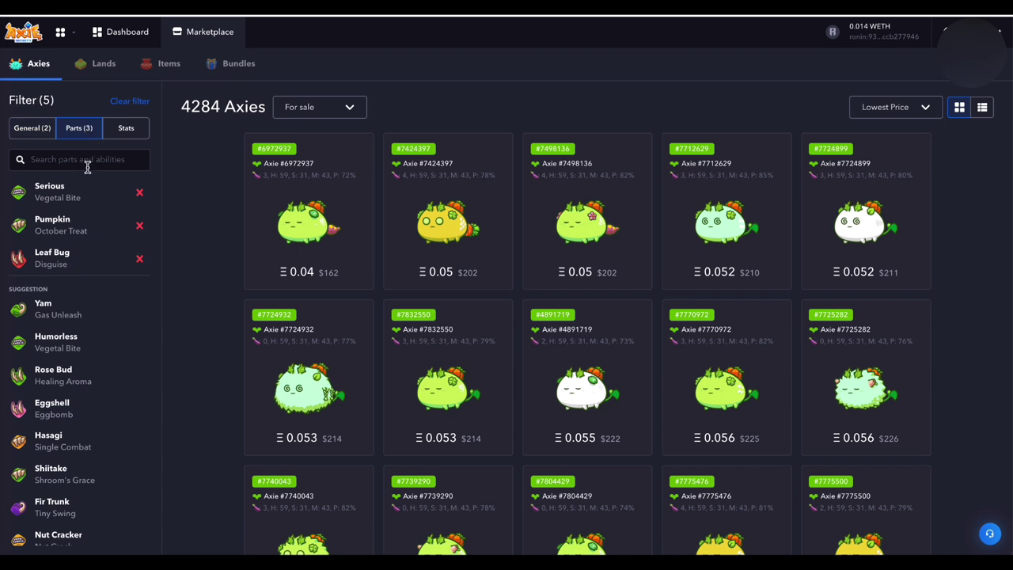
left_click(87, 160)
type("yam")
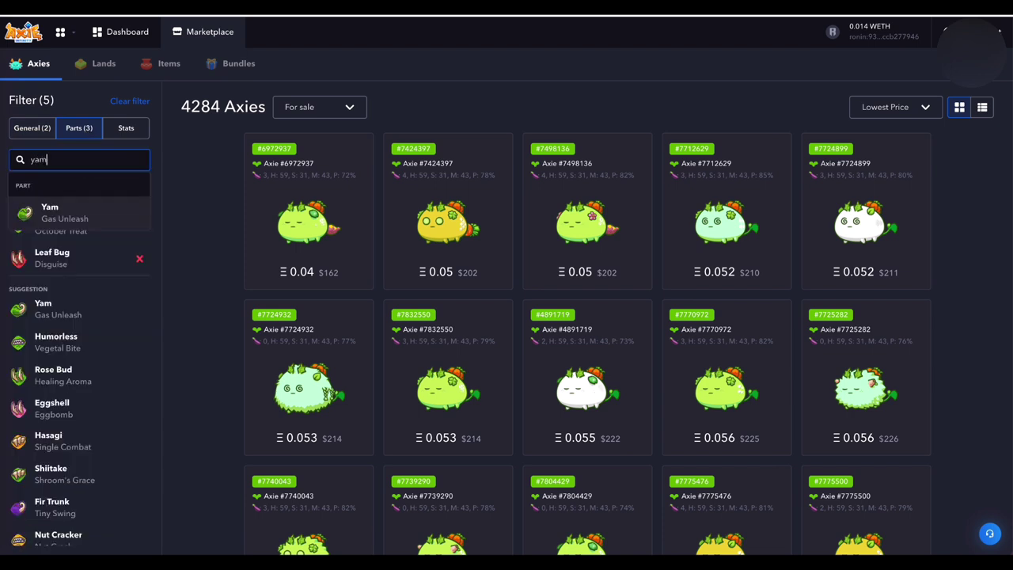
left_click(49, 228)
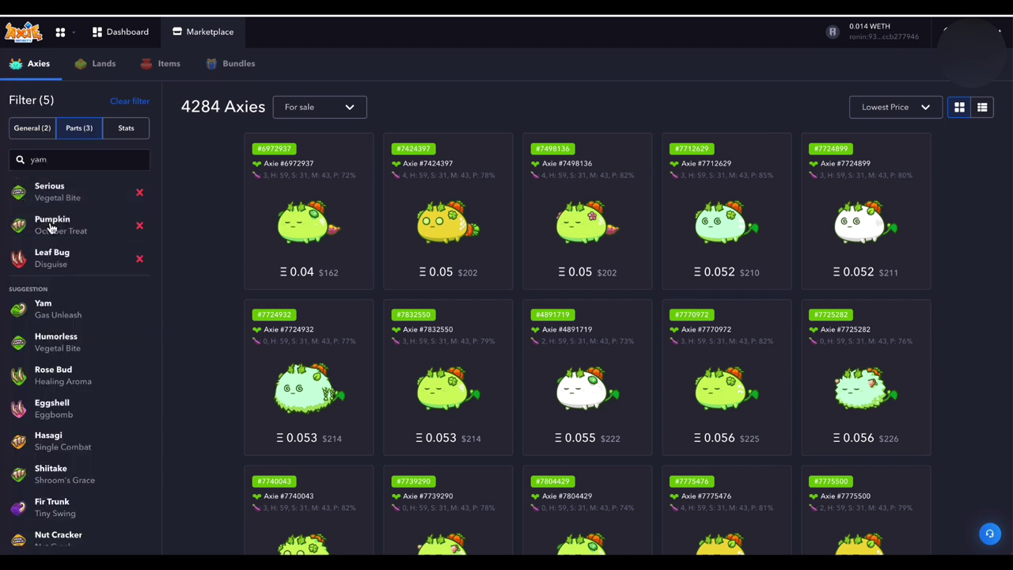
left_click(68, 159)
left_click(71, 213)
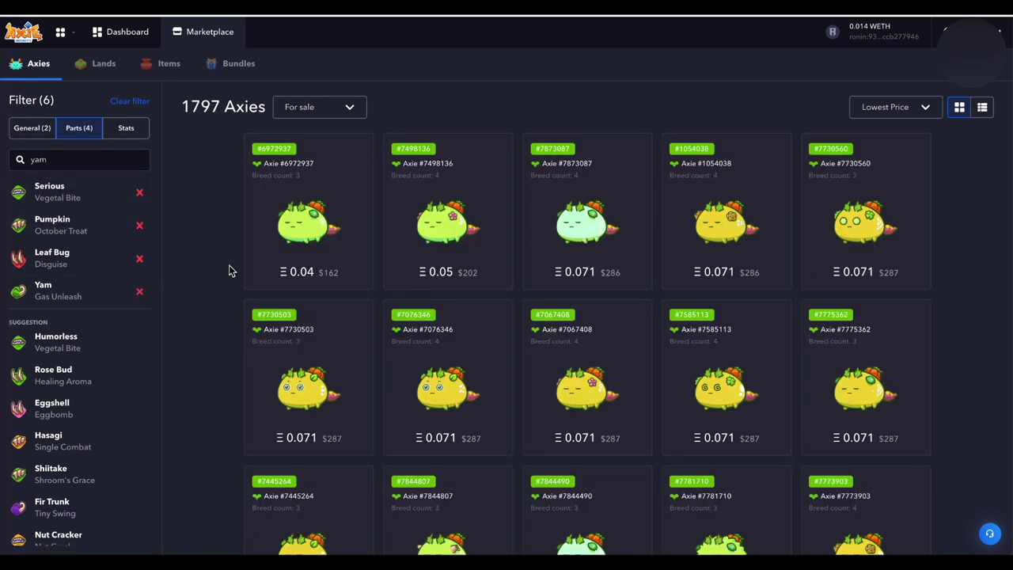
Step: Open Axies #7873087, #1054038 and #7730560 in turn to check their price and auction status, returning to the listings after each
scroll(653, 266, "down", 1)
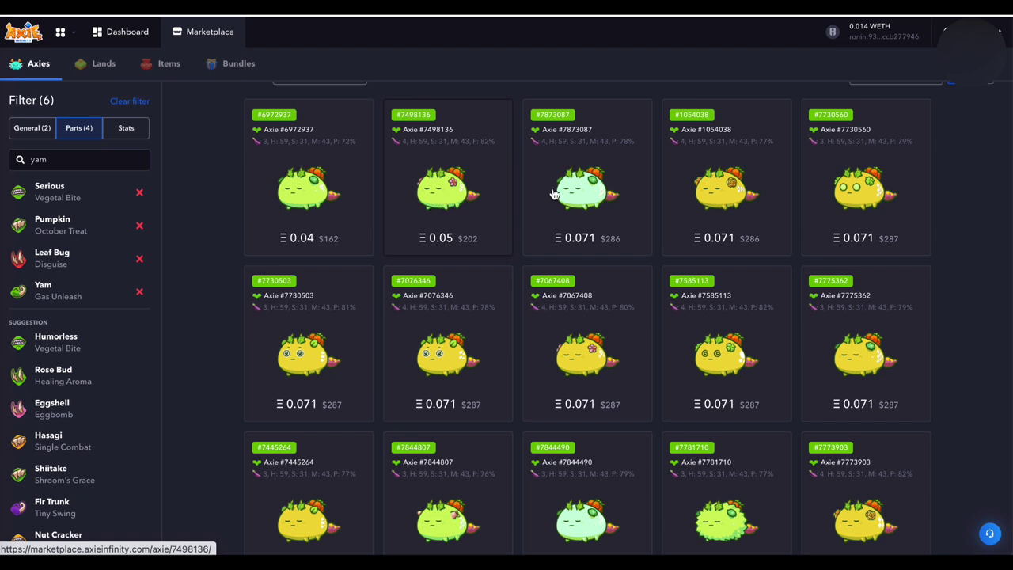
left_click(590, 199)
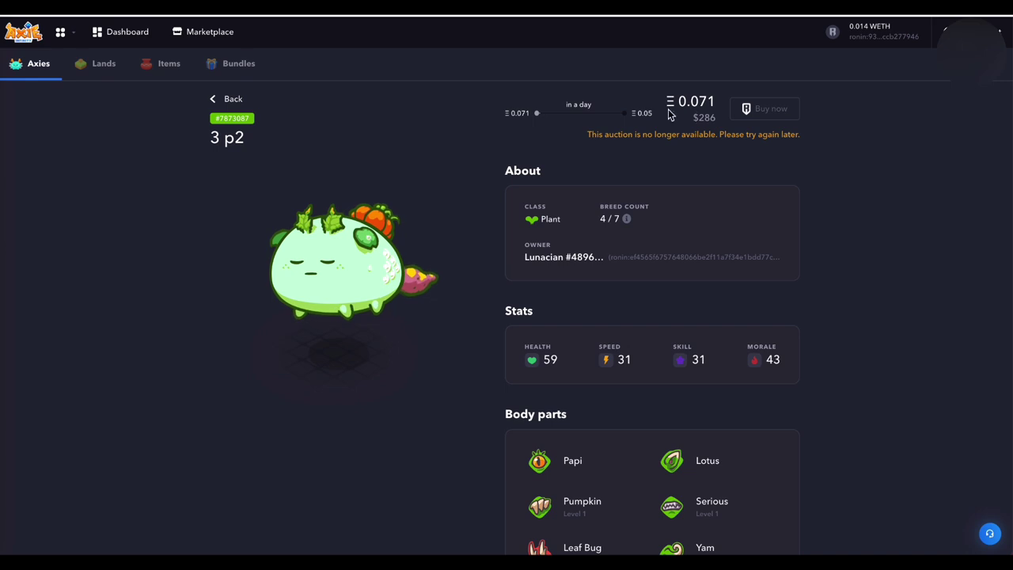
left_click(231, 99)
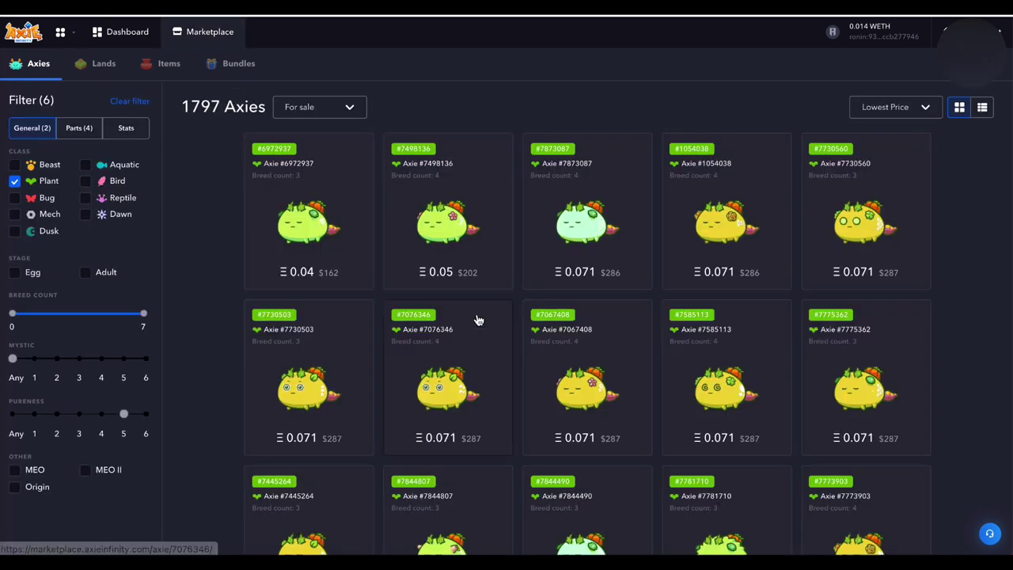
left_click(729, 230)
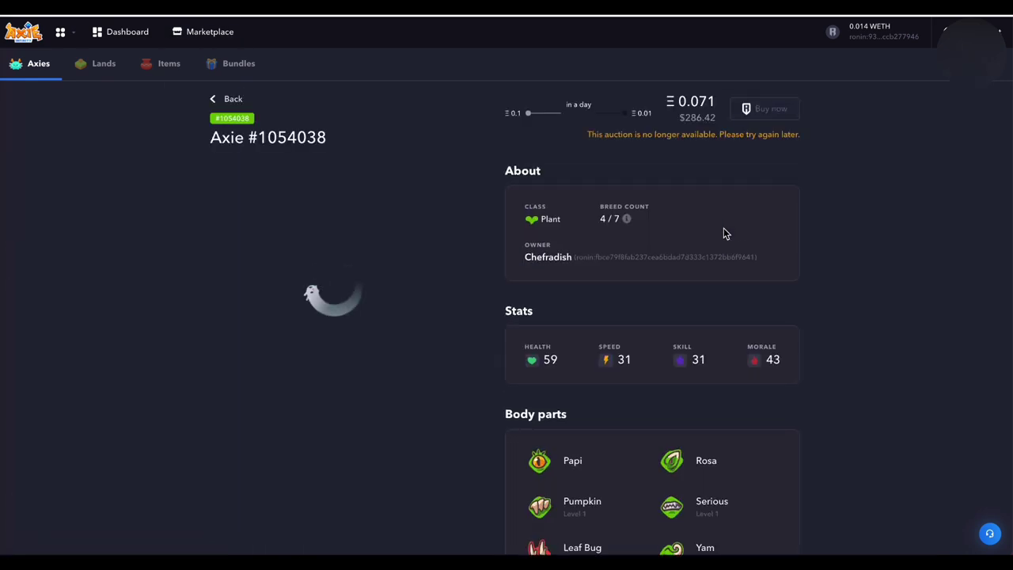
left_click(232, 99)
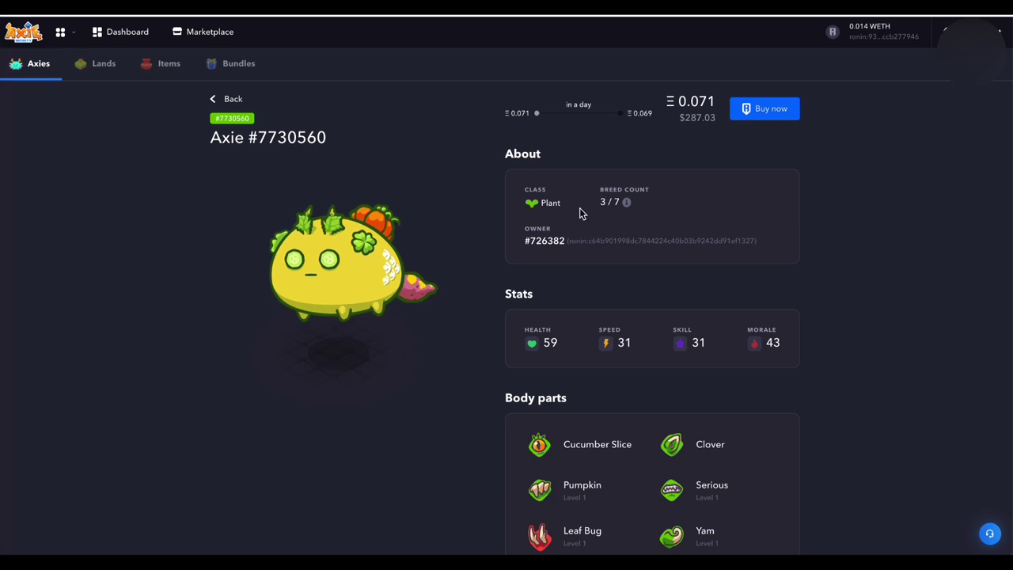
left_click(230, 99)
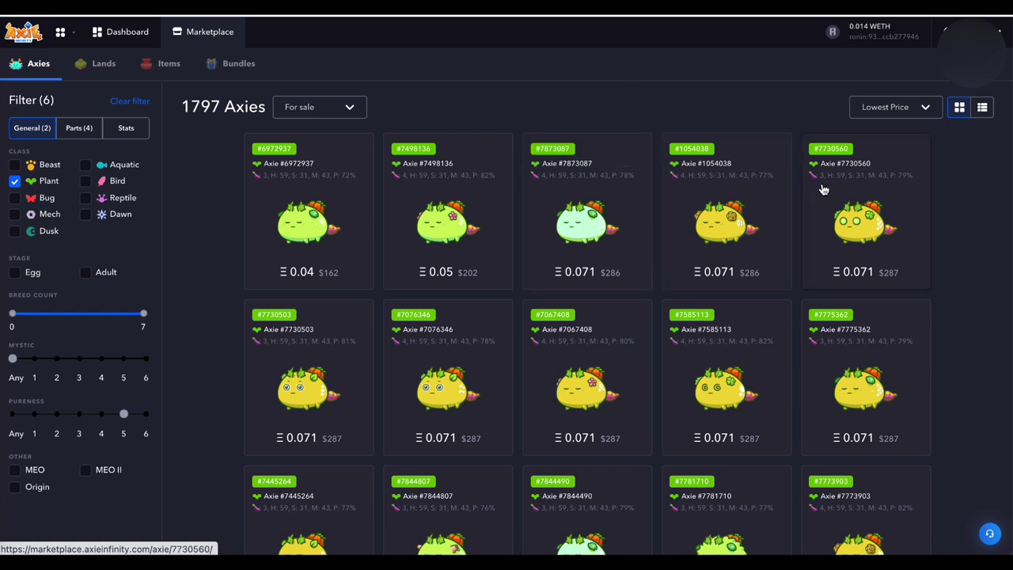
Step: Limit the breed count to 0, and open the cheapest match, Axie #7845705, to check its price and details before returning
mouse_move(298, 352)
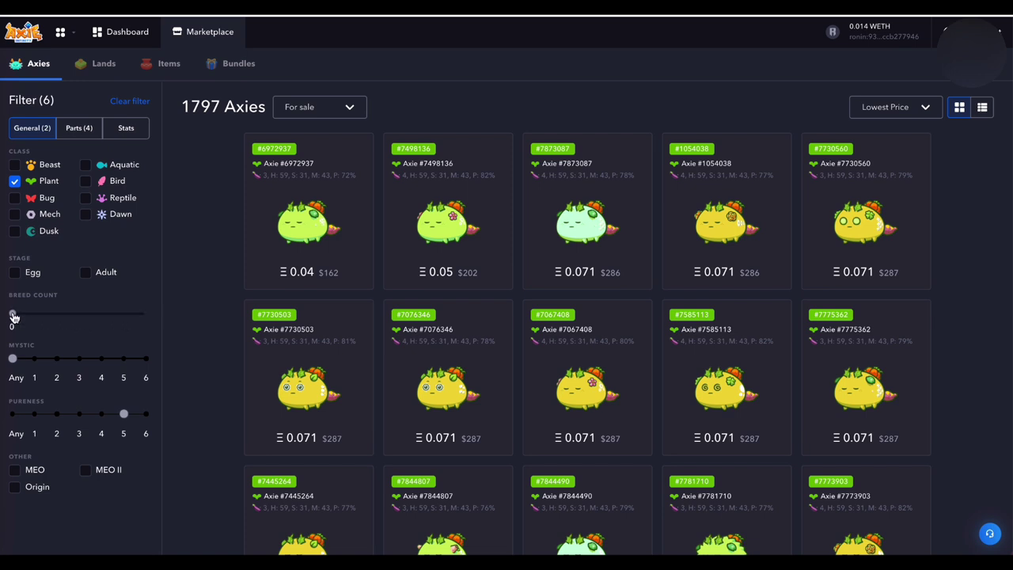
left_click_drag(15, 318, 14, 315)
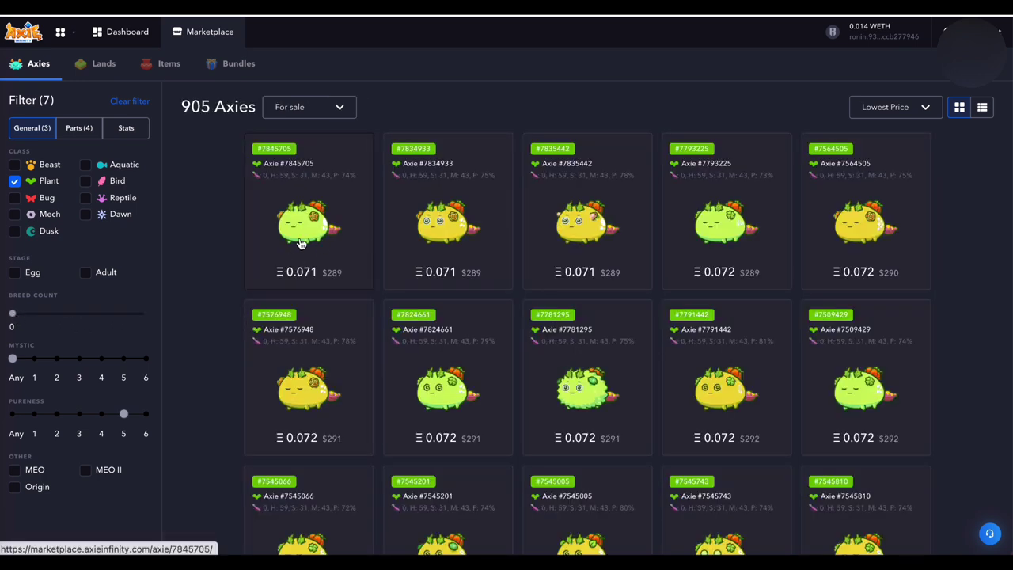
mouse_move(319, 178)
left_click(312, 219)
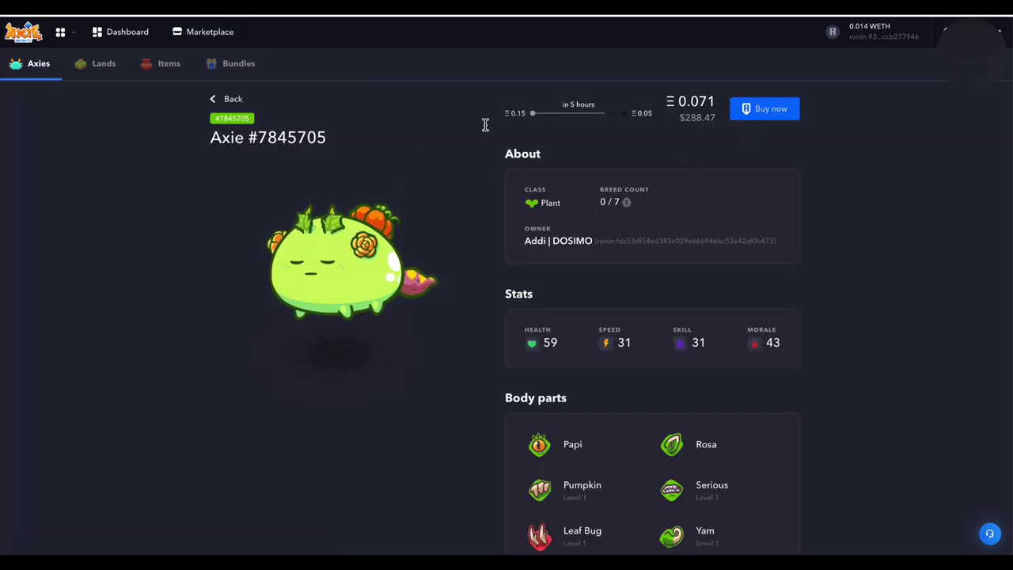
left_click(227, 102)
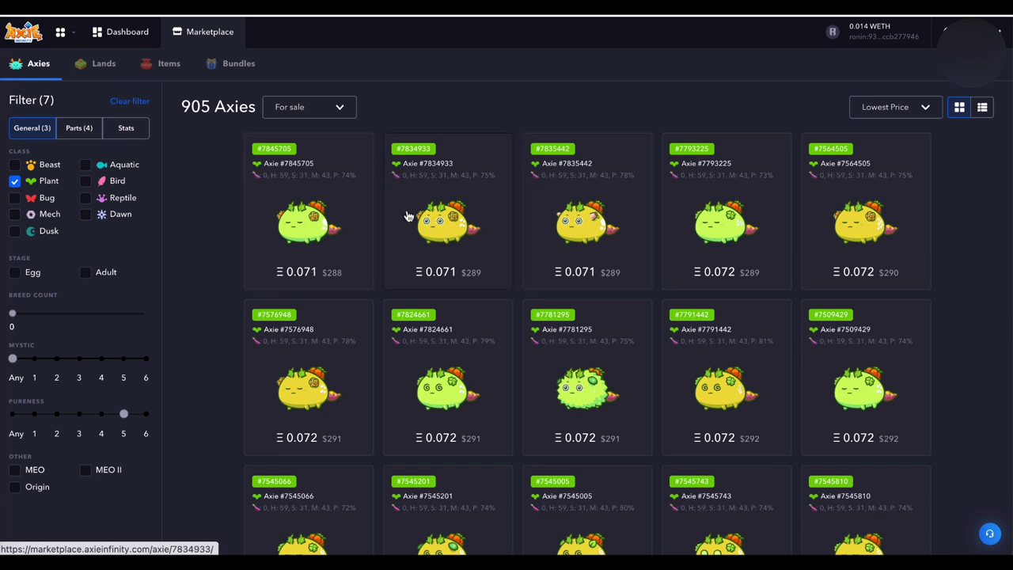
Step: Compare the gene breakdowns of Axies #7834933, #7835442, #7793225 and #7564505 in the filtered listings
mouse_move(454, 180)
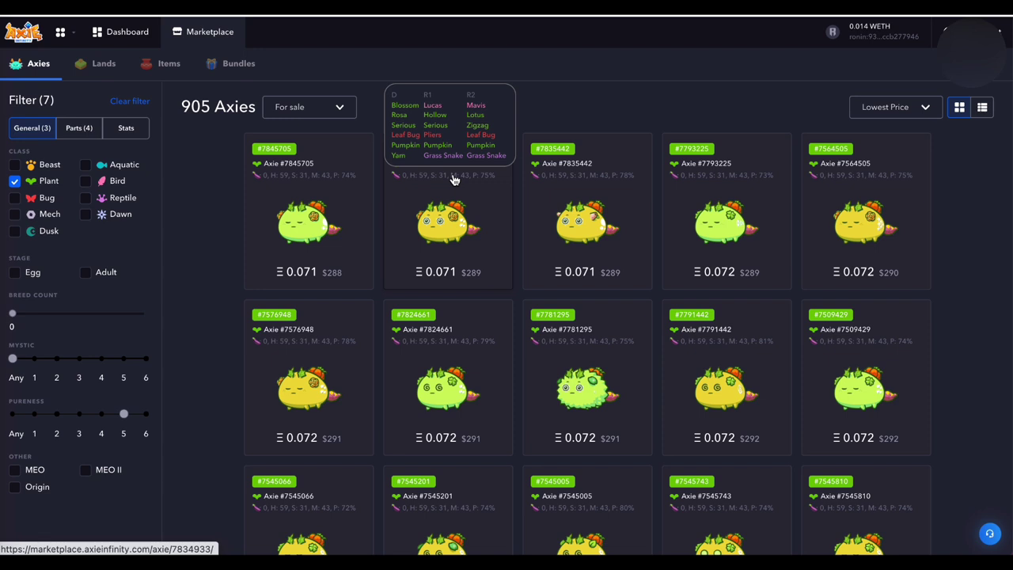
mouse_move(575, 180)
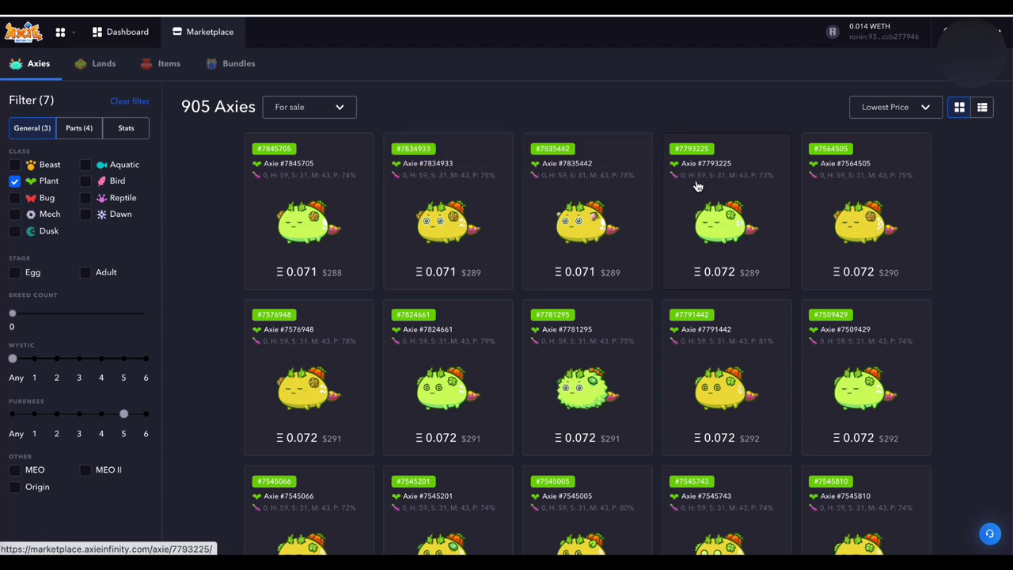
mouse_move(696, 181)
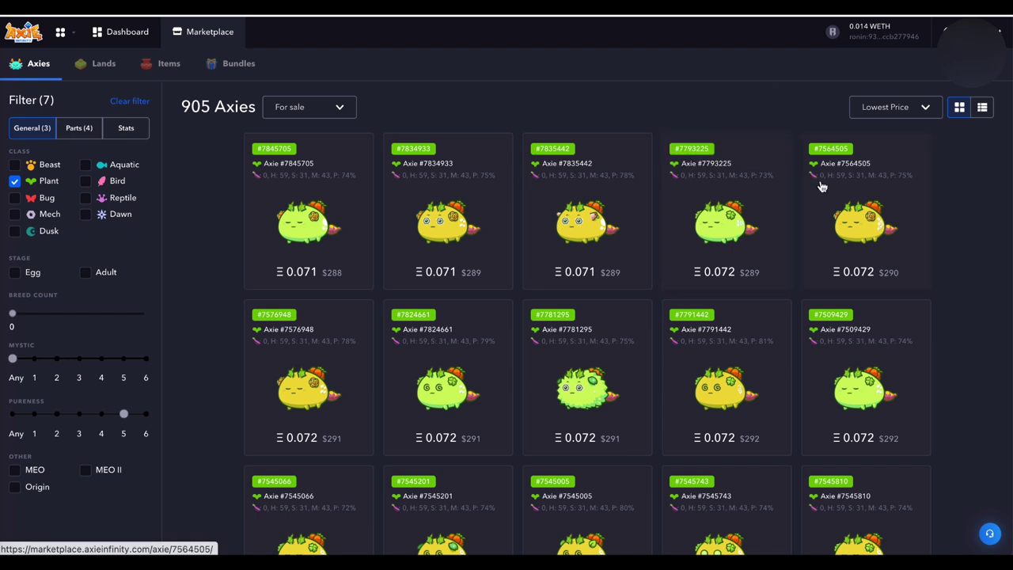
mouse_move(839, 181)
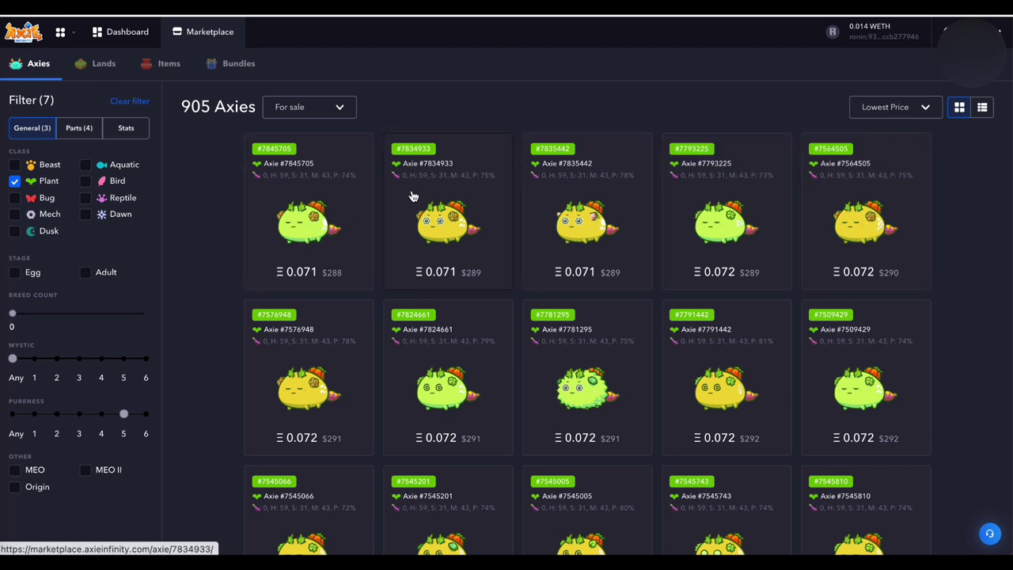
mouse_move(402, 183)
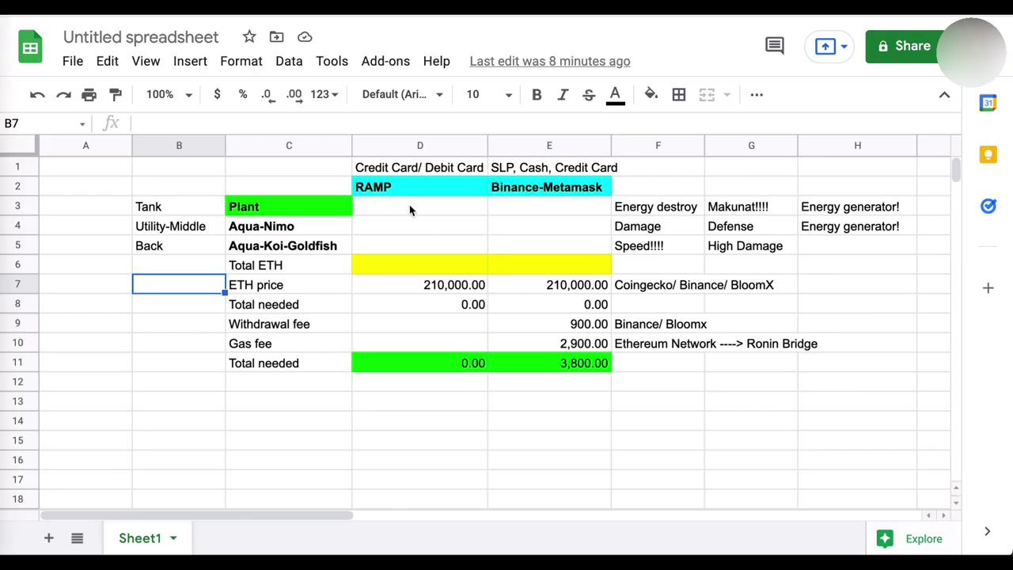
Step: Switch to the spreadsheet, enter .071 as the Plant's RAMP price in D3, and calculate Total ETH in D6 with =SUM(D3:D5)
left_click(409, 209)
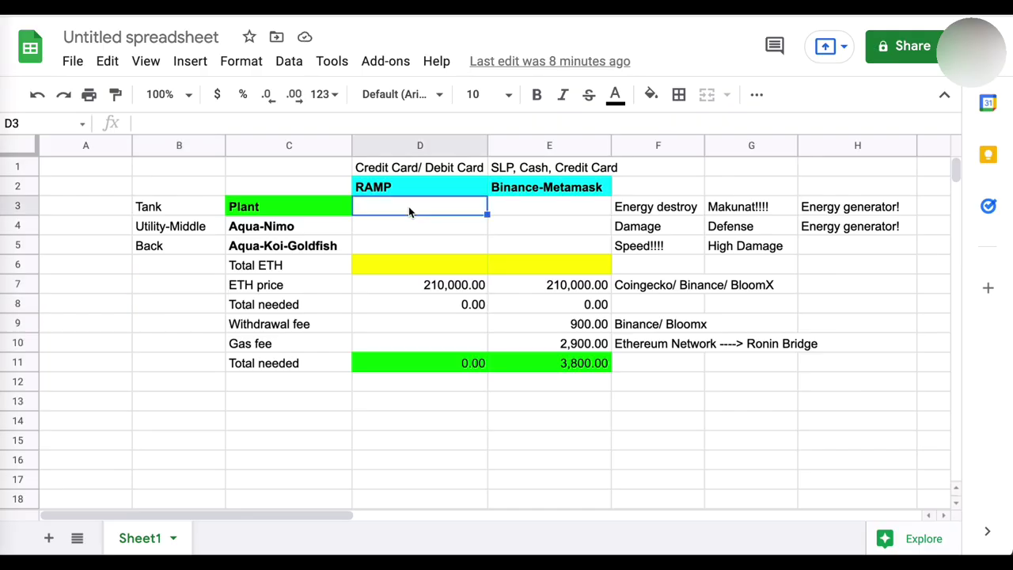
type(".071")
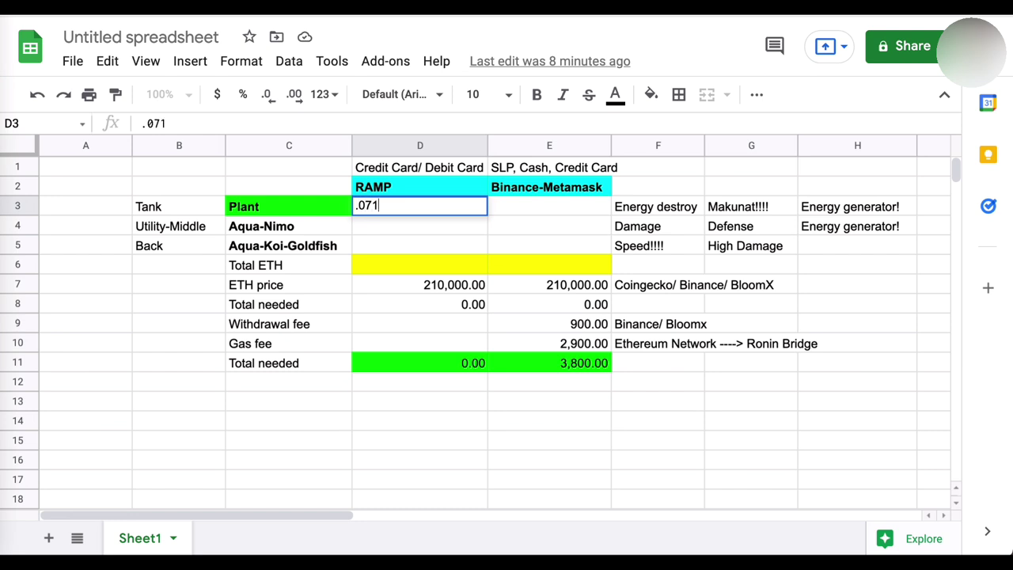
key("Return")
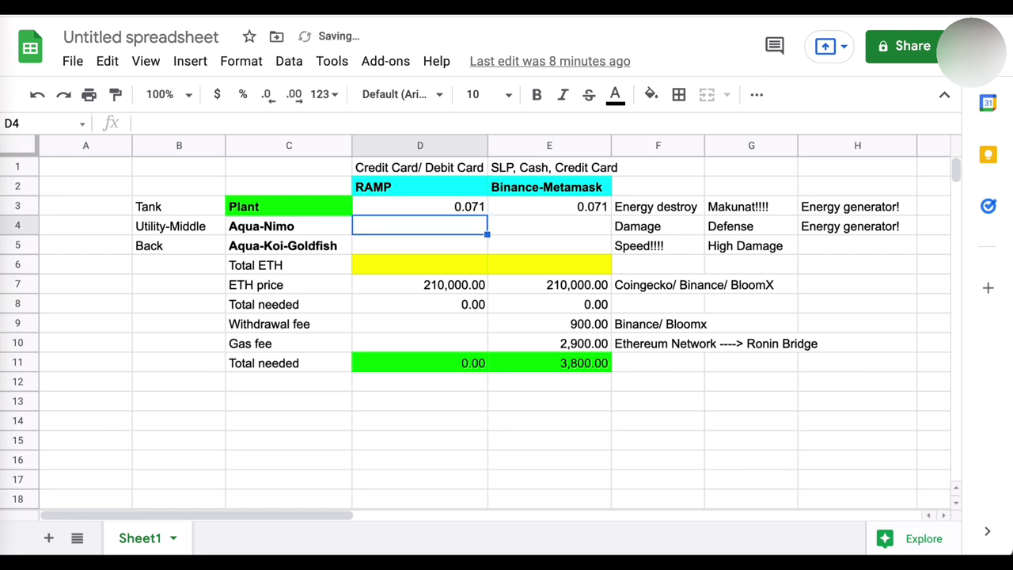
left_click(435, 274)
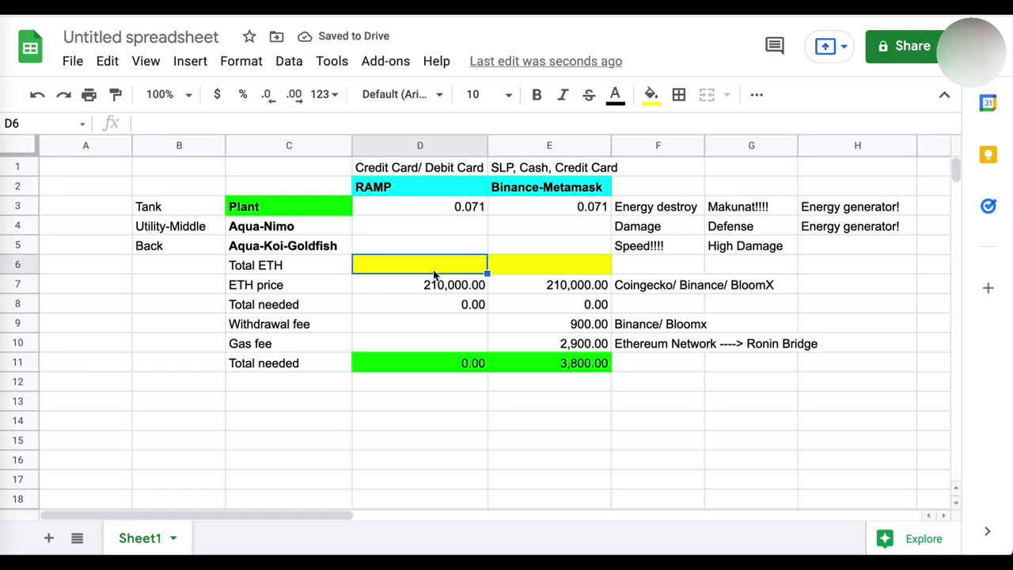
type("=su")
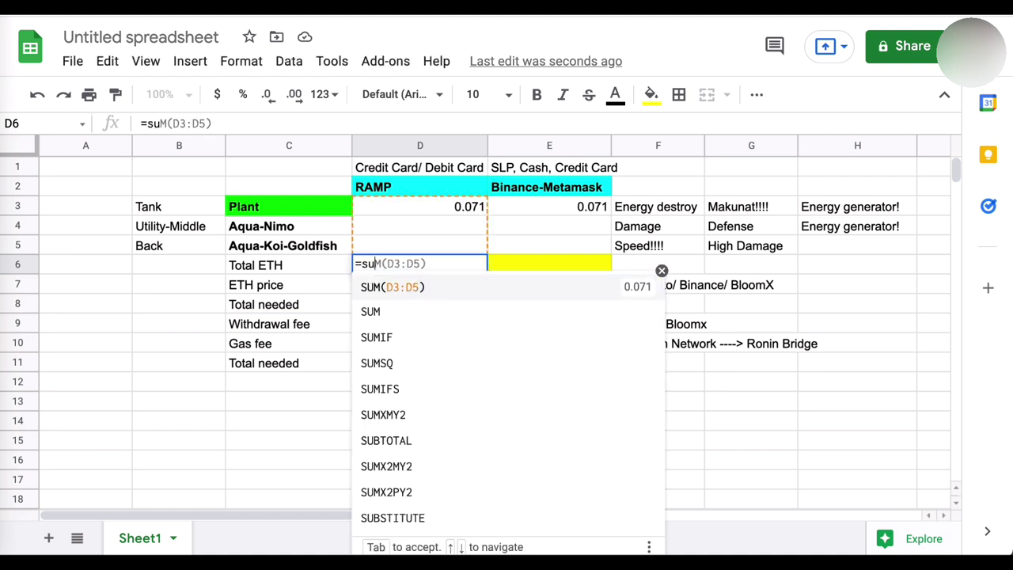
key("Tab")
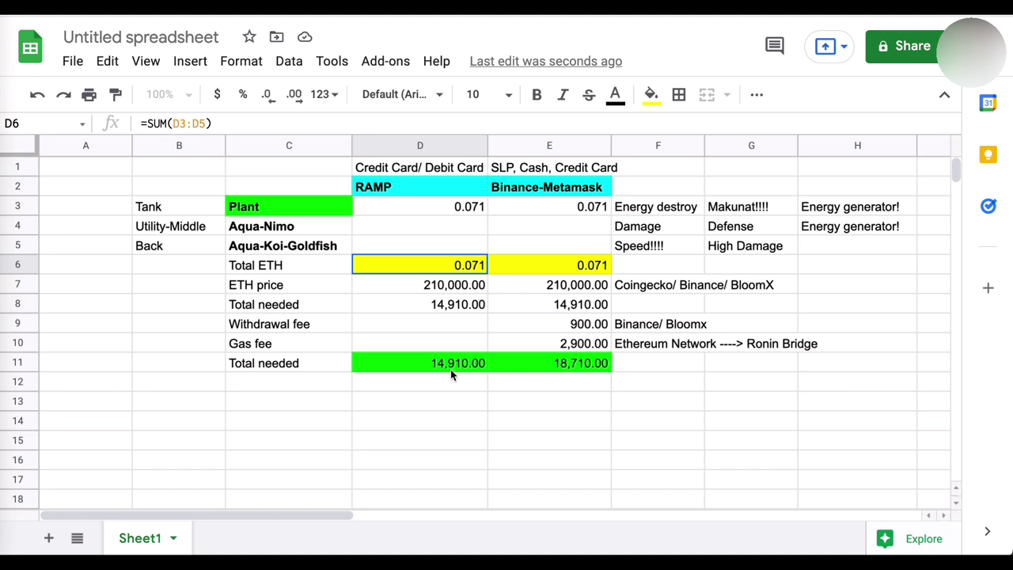
Step: Review the Binance-Metamask total needed, the withdrawal and gas fee rows, and the RAMP total needed
left_click(531, 188)
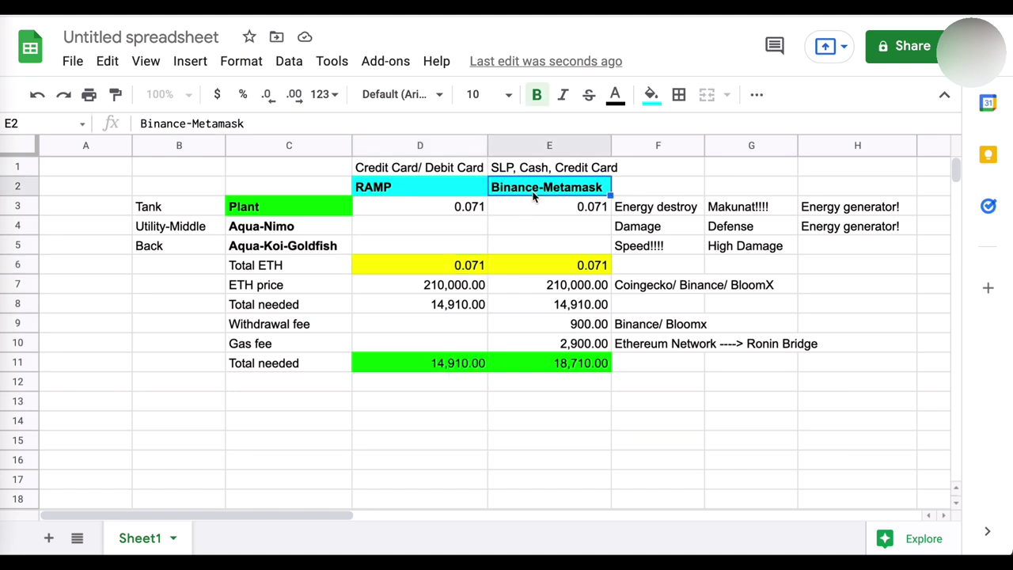
left_click(549, 366)
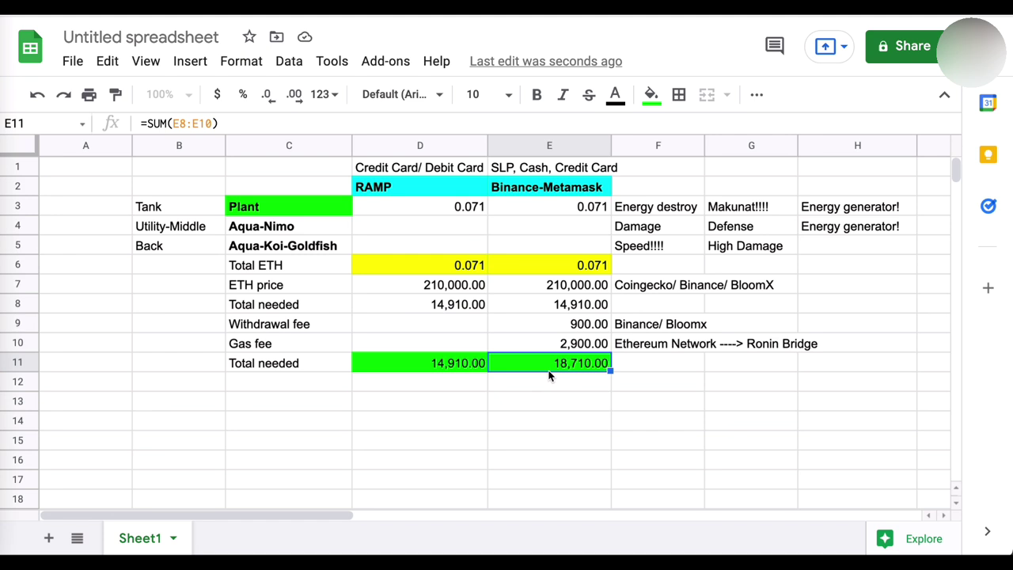
left_click_drag(329, 330, 330, 349)
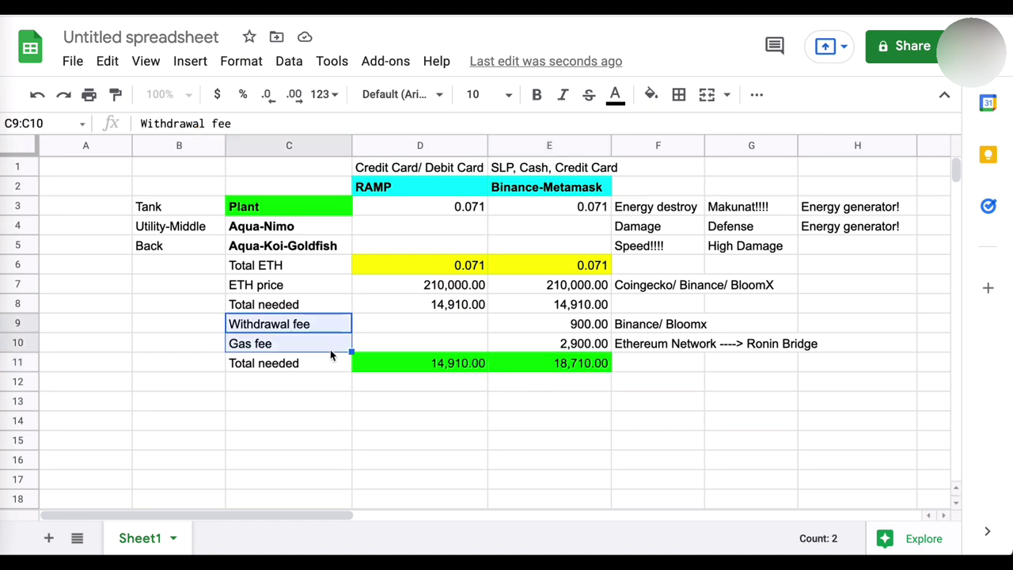
left_click(402, 362)
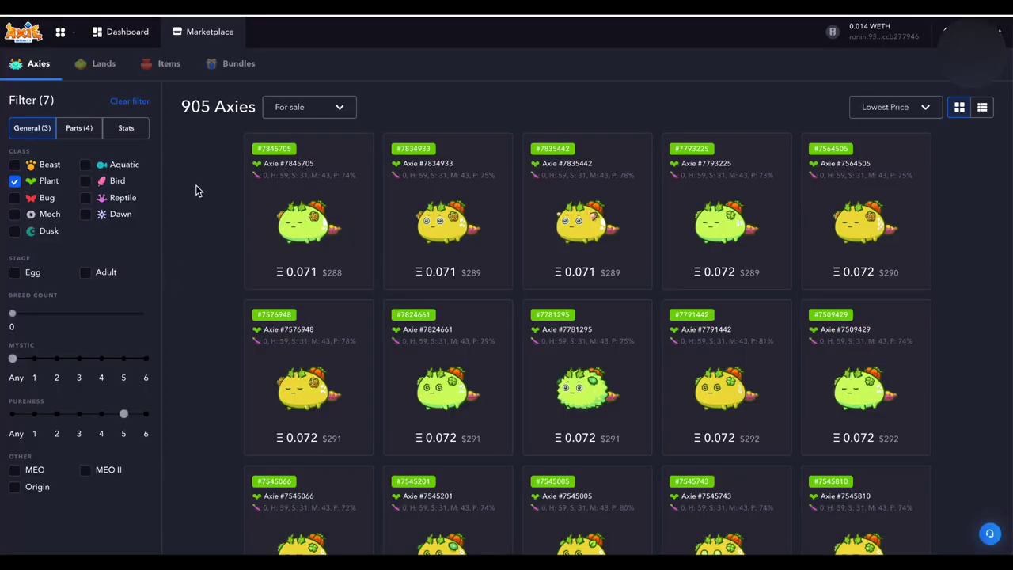
Step: Remove the Serious, Pumpkin, Leaf Bug and Yam parts from the marketplace filter
left_click(80, 130)
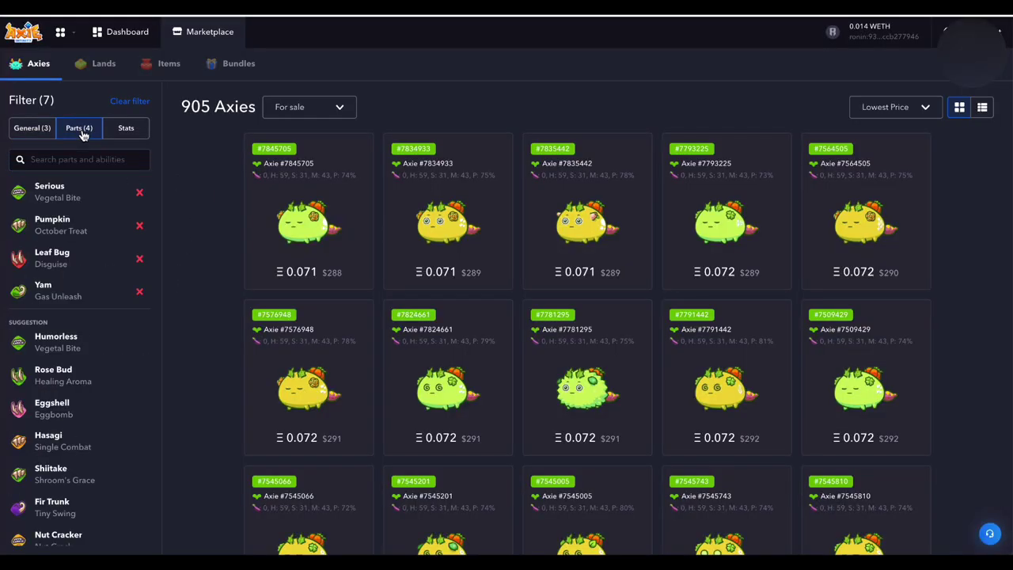
left_click(139, 194)
left_click(140, 196)
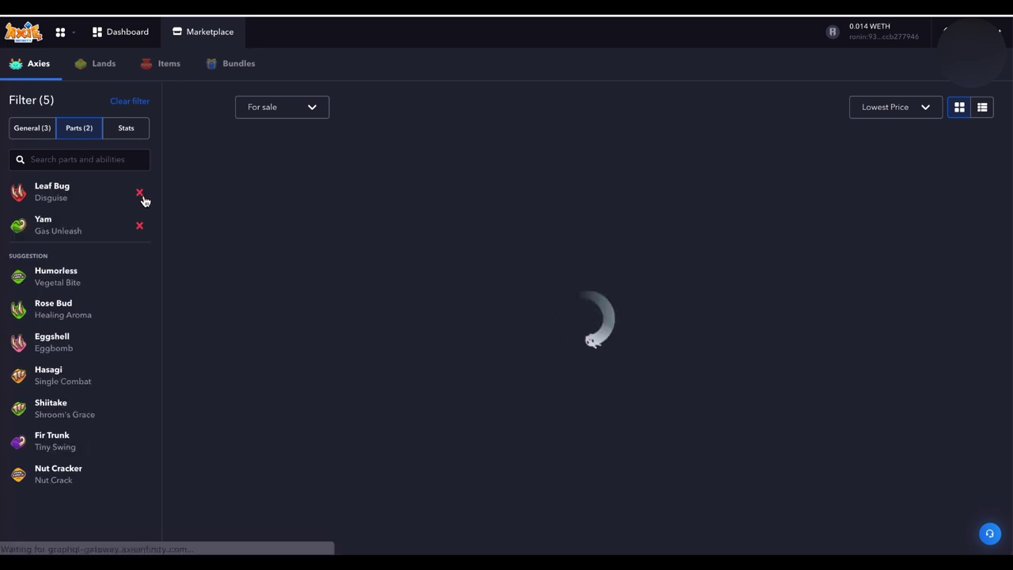
left_click(139, 195)
left_click(140, 195)
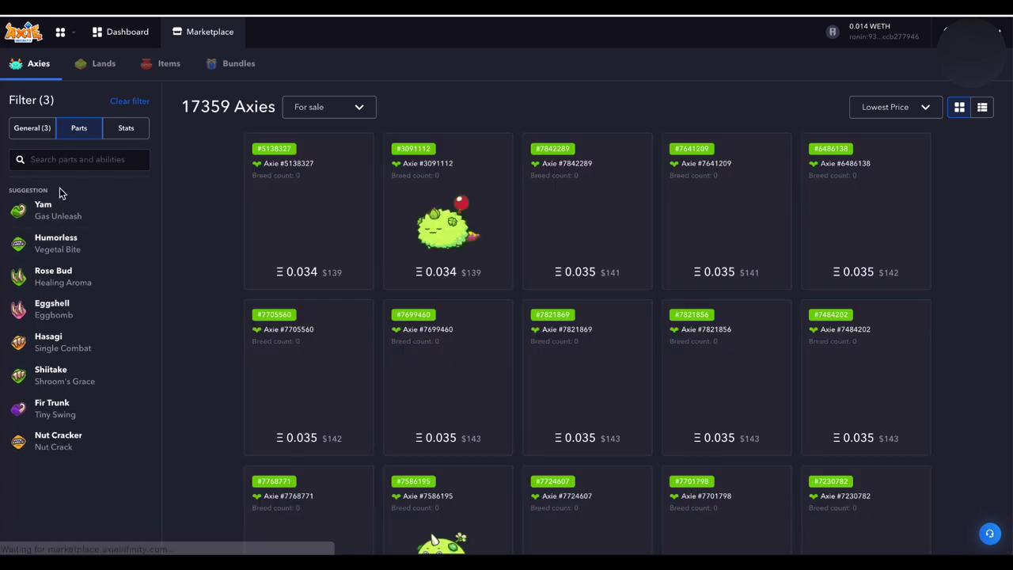
Step: Switch the class filter from Plant to Aquatic, and reset the breed count to 0–7 and pureness to Any
left_click(26, 130)
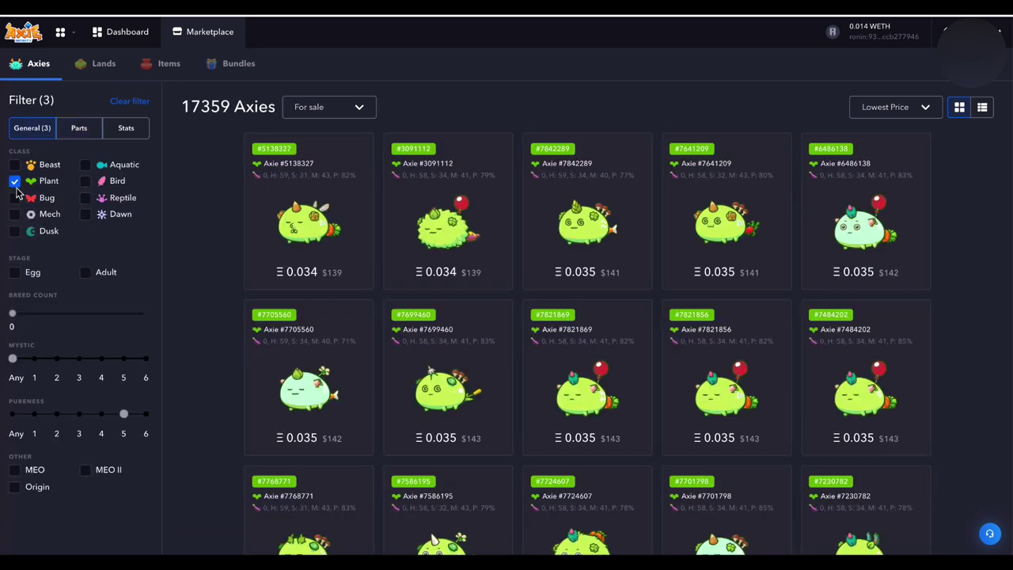
left_click(85, 165)
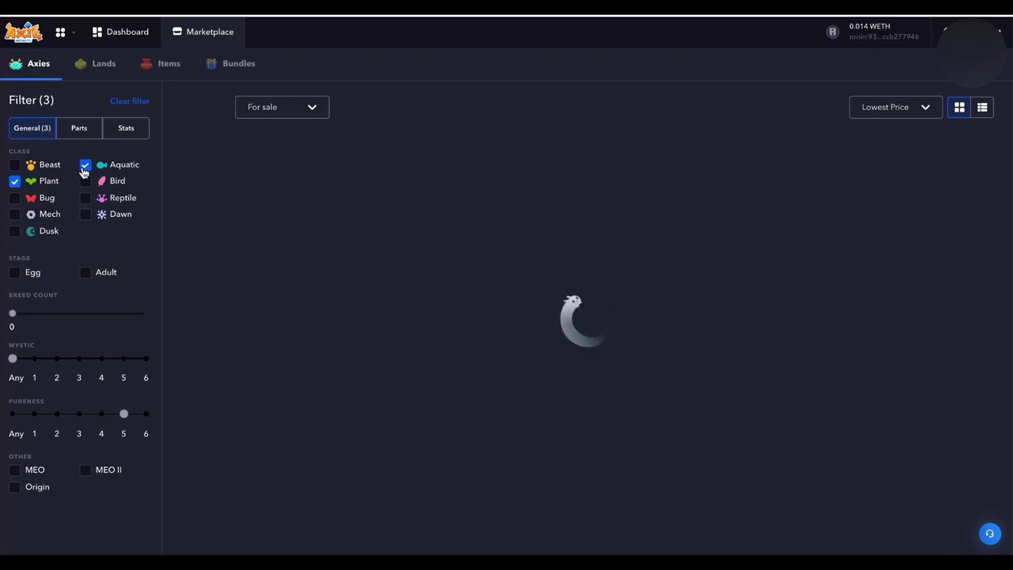
left_click(15, 181)
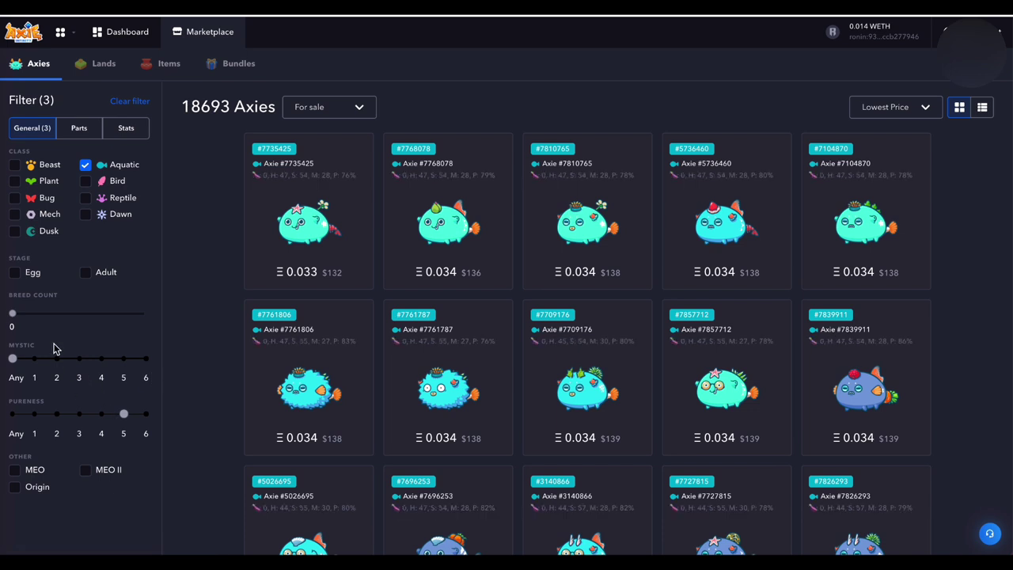
left_click_drag(16, 319, 135, 323)
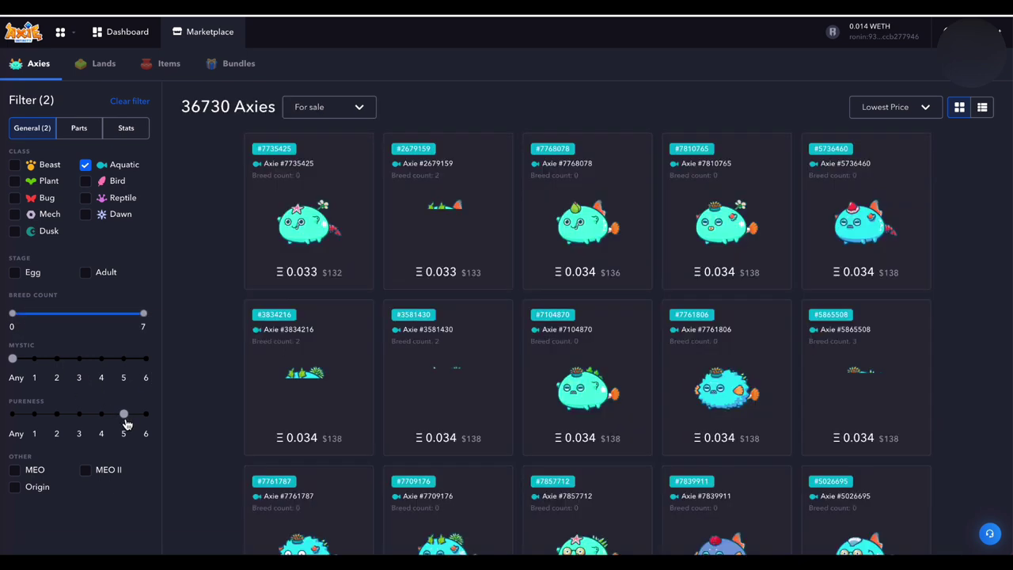
left_click_drag(125, 418, 12, 420)
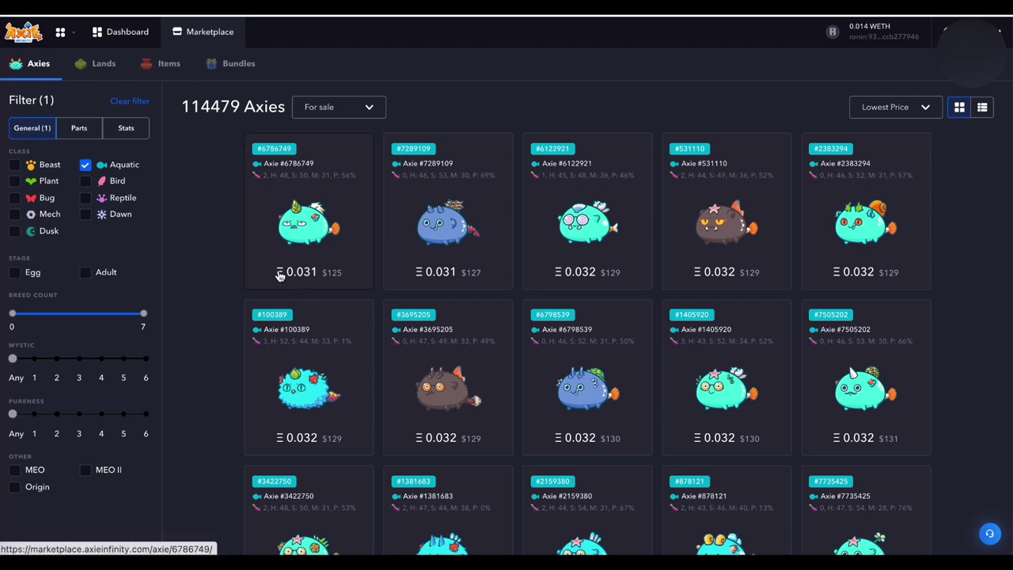
Step: Filter the Aquatic listings by the Nimo tail part
left_click(79, 129)
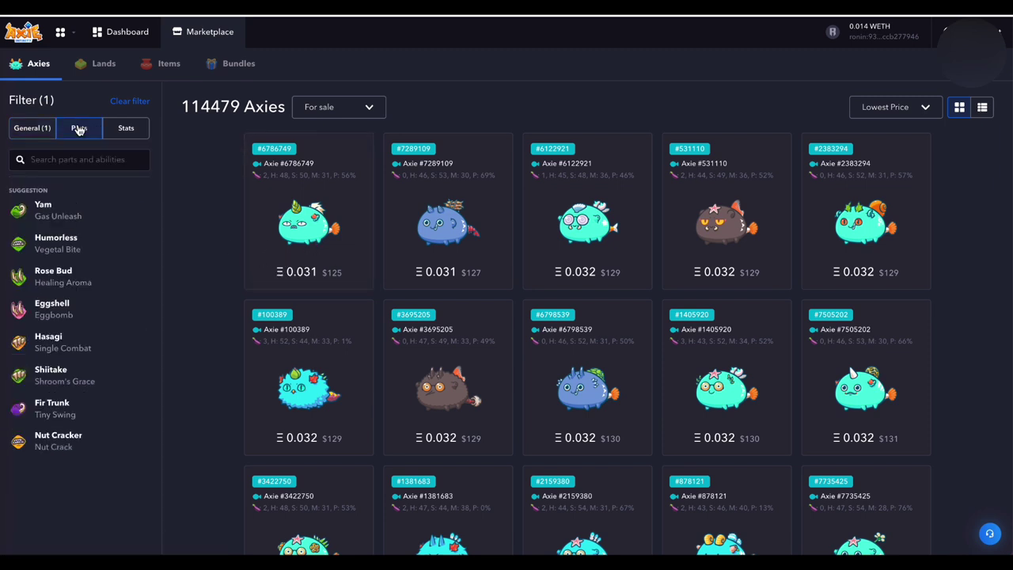
left_click(70, 159)
type("nimo")
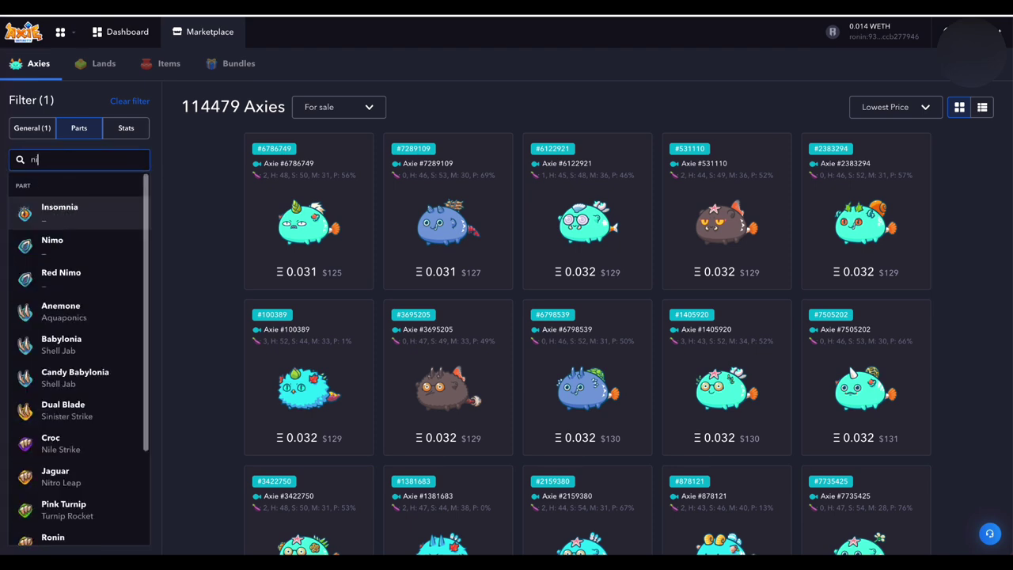
left_click(73, 278)
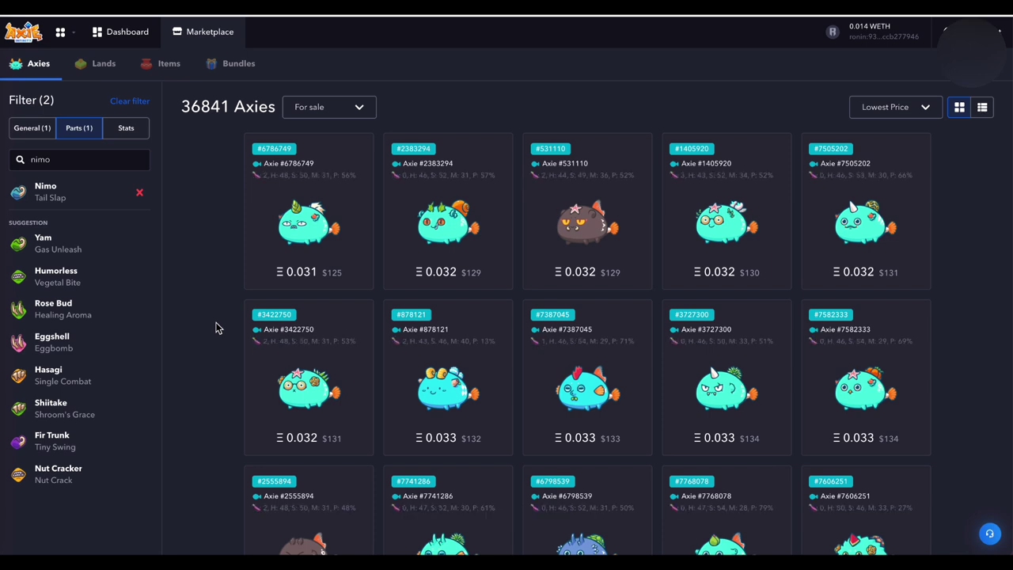
Step: Add the Shoal Star horn part to the filter and raise the minimum Speed stat
double_click(68, 153)
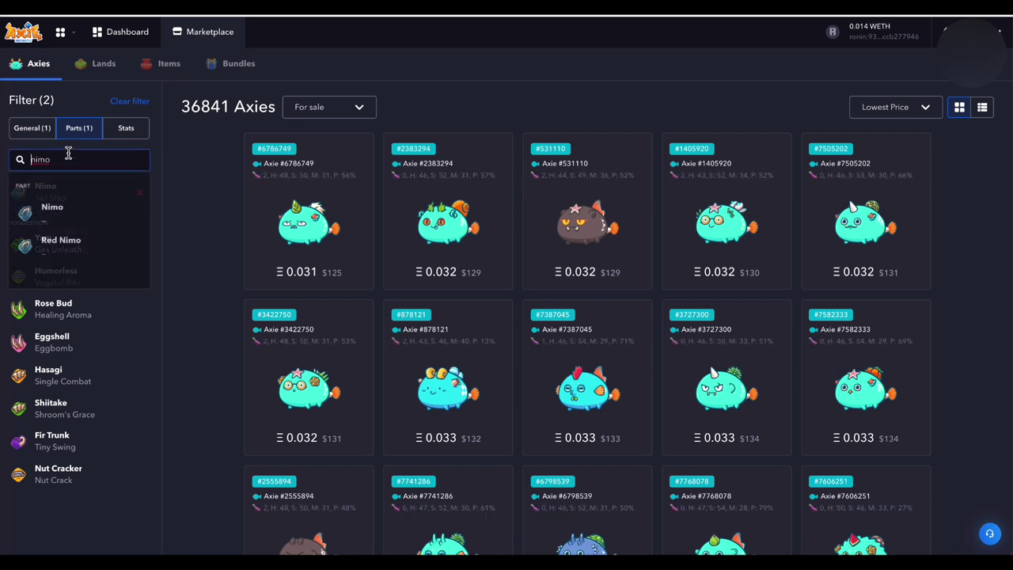
type("sho")
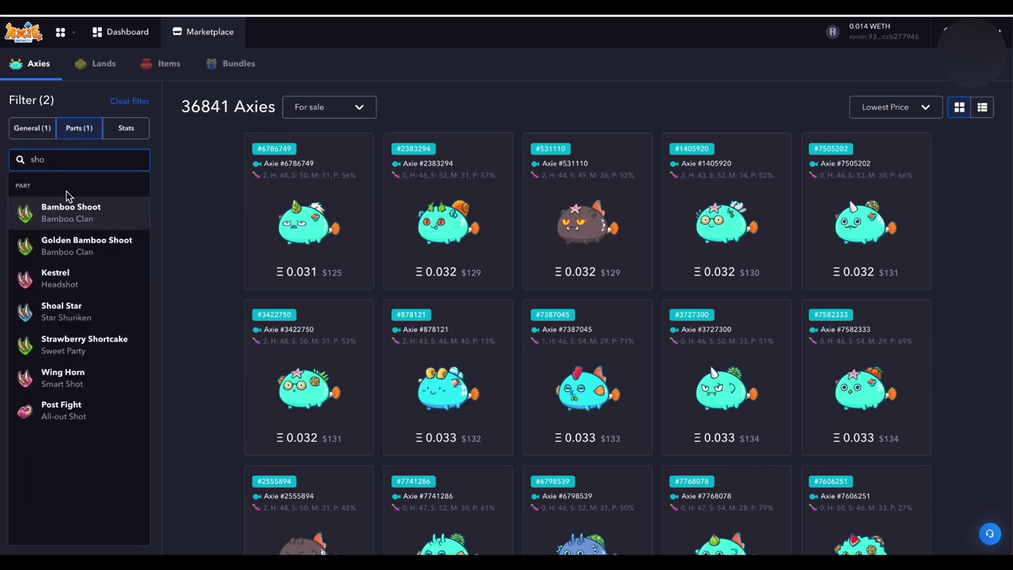
left_click(106, 312)
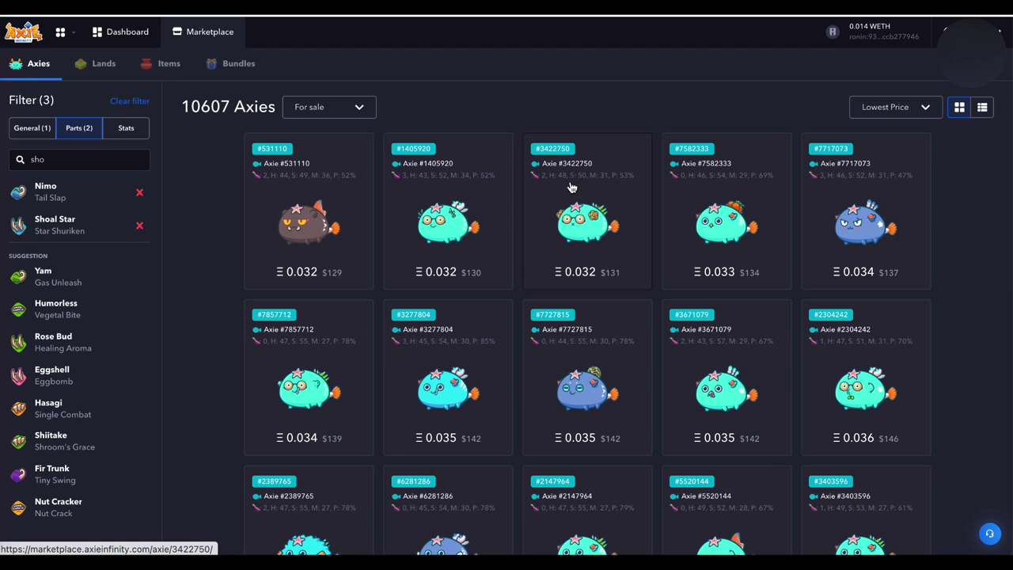
left_click(120, 136)
left_click_drag(13, 254, 124, 253)
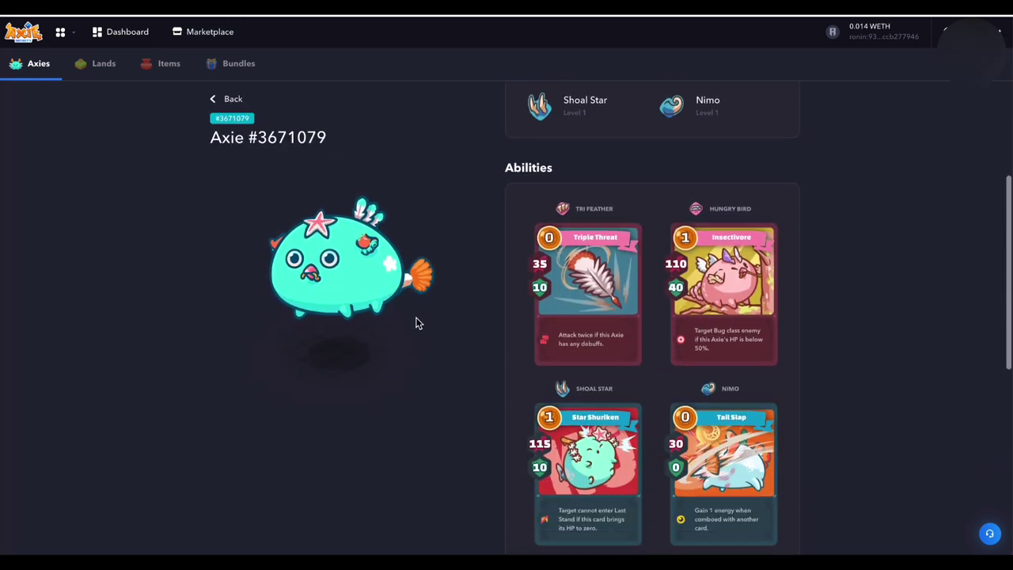
Step: Examine the stats, body parts and ability cards of the cheapest match, Axie #3671079, and return to the listings
scroll(417, 322, "up", 3)
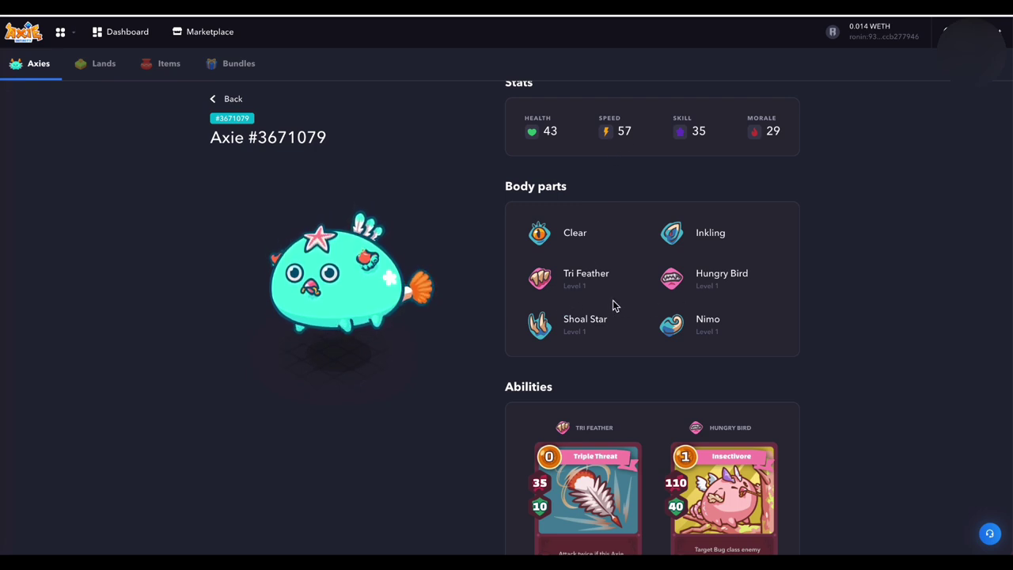
scroll(447, 358, "down", 3)
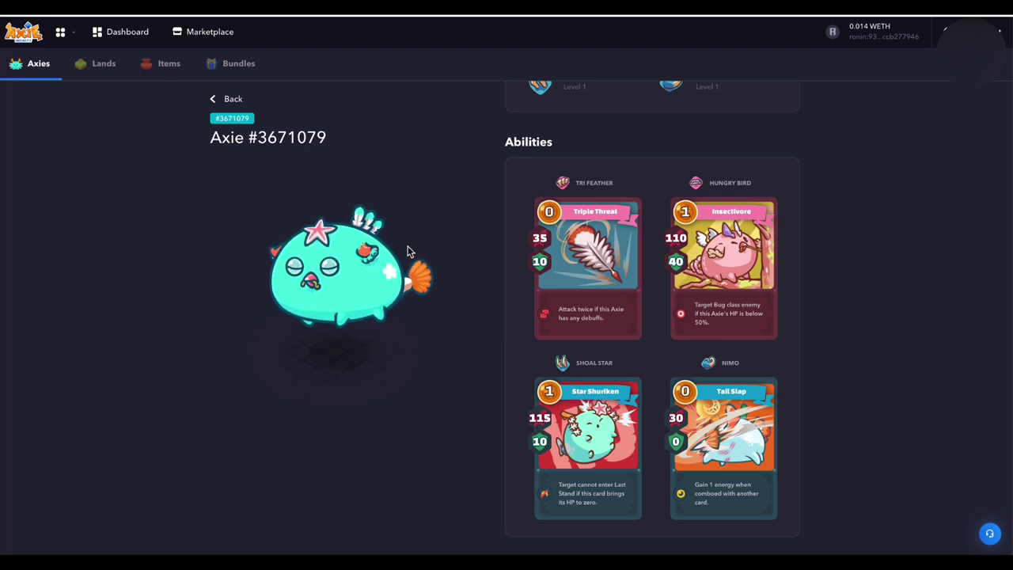
scroll(408, 252, "up", 4)
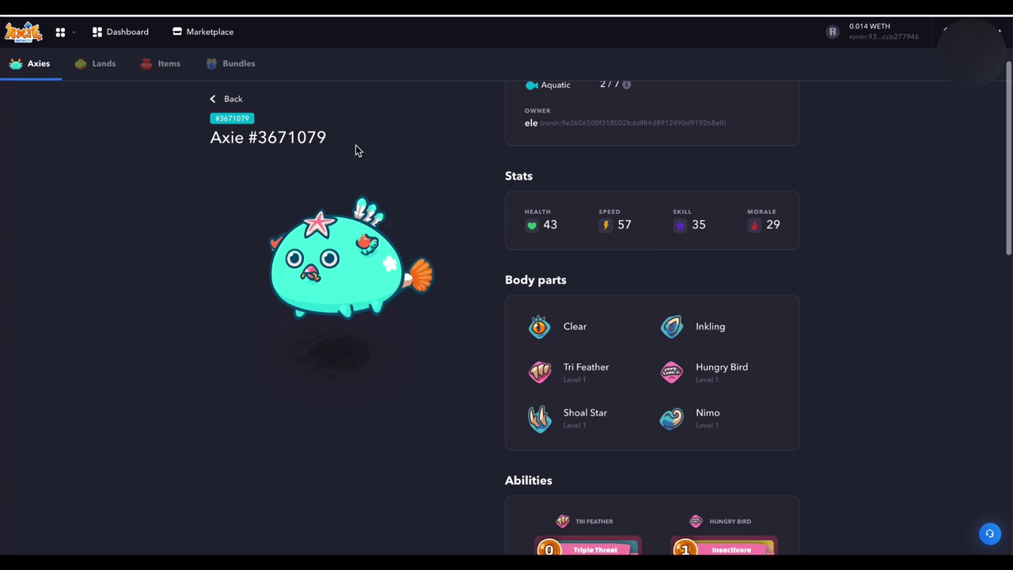
left_click(232, 101)
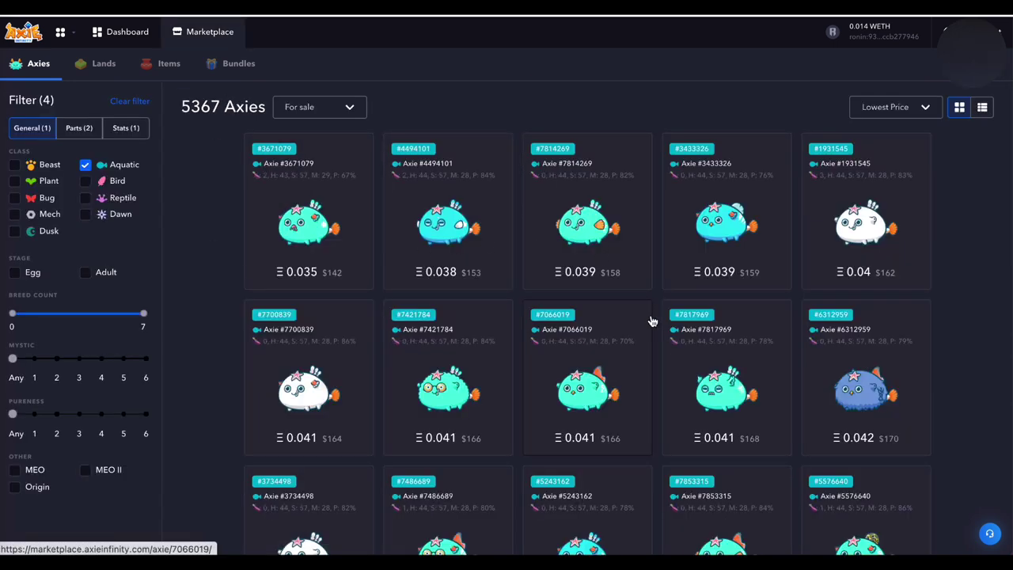
Step: Open Axie #3433326 from the filtered listings, review its body parts and ability cards, and return to the results
mouse_move(610, 346)
scroll(610, 349, "down", 1)
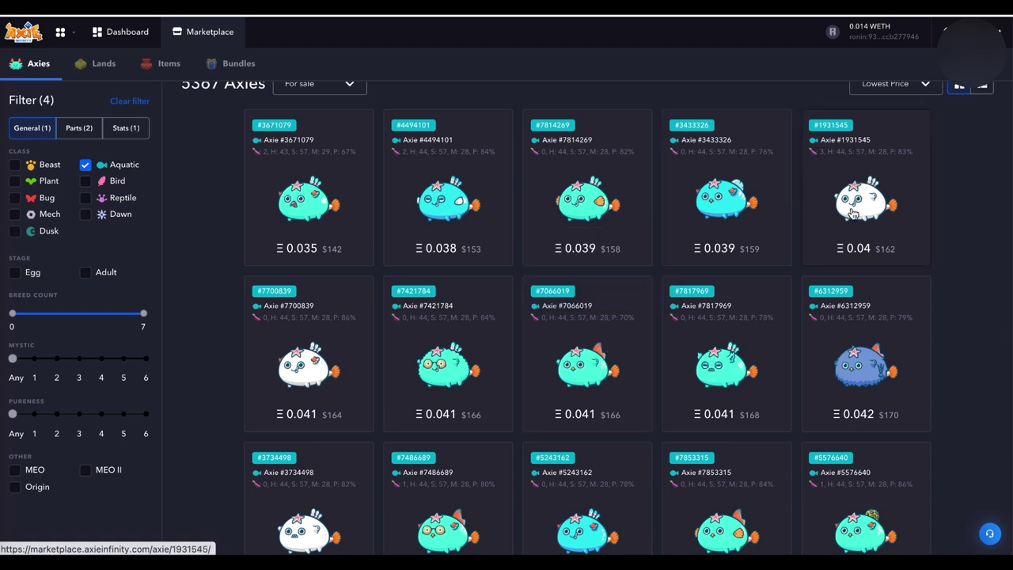
left_click(726, 206)
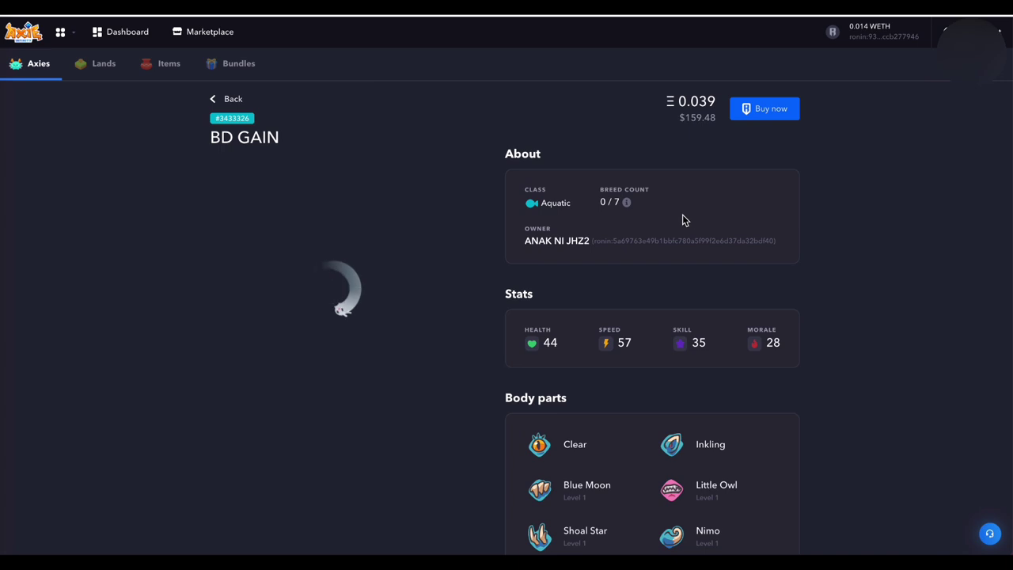
scroll(599, 283, "down", 5)
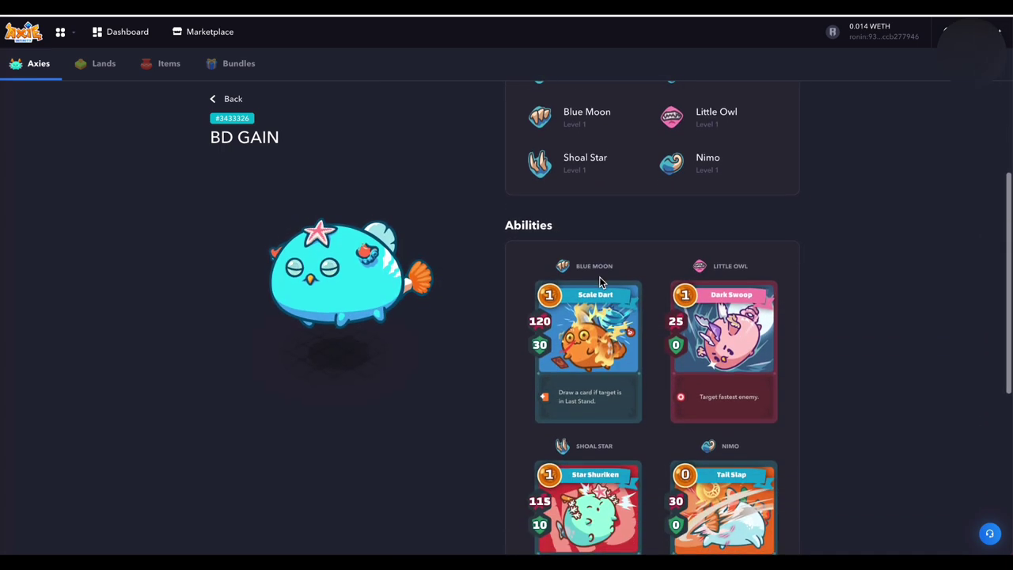
scroll(599, 282, "down", 1)
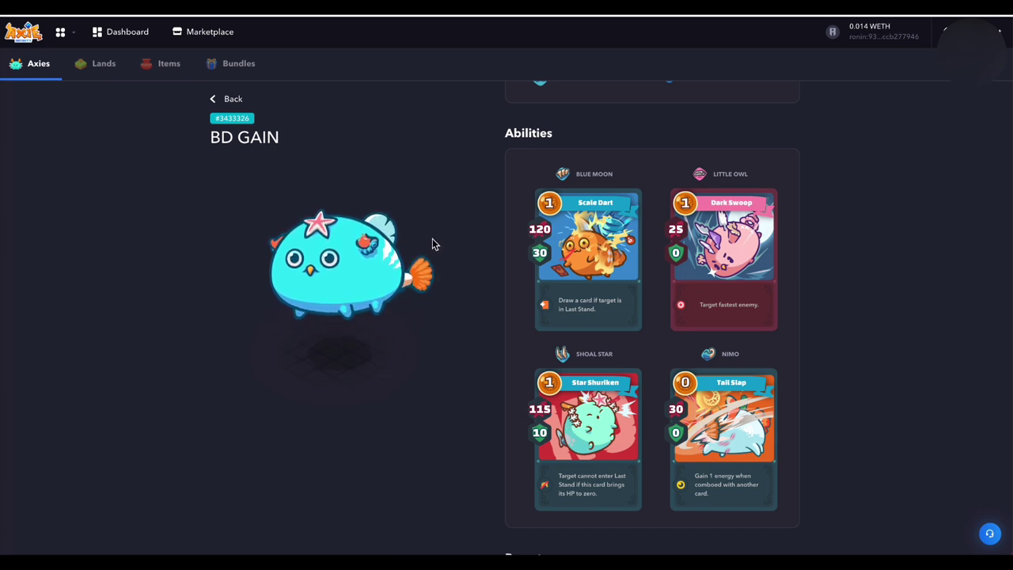
scroll(433, 242, "up", 3)
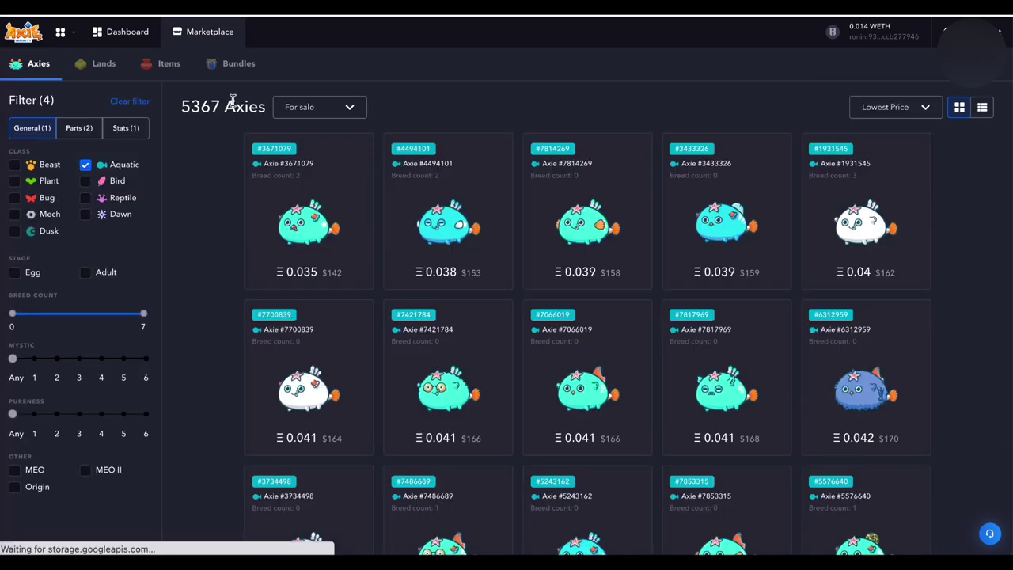
Step: Find Axie #7712126 in the filtered listings, open it to examine its stats, body parts and abilities, and return to the results
scroll(219, 248, "down", 3)
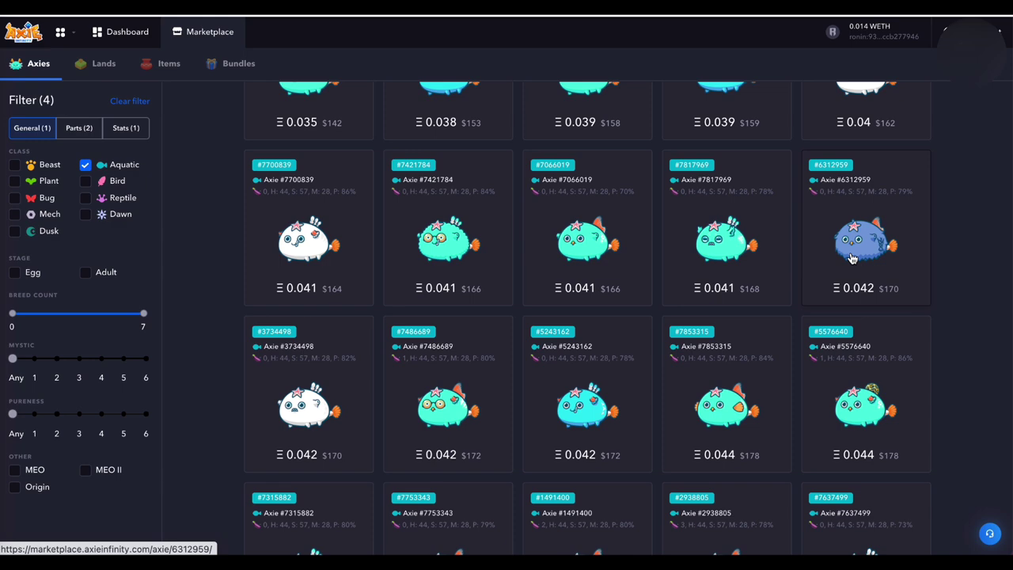
scroll(653, 288, "down", 3)
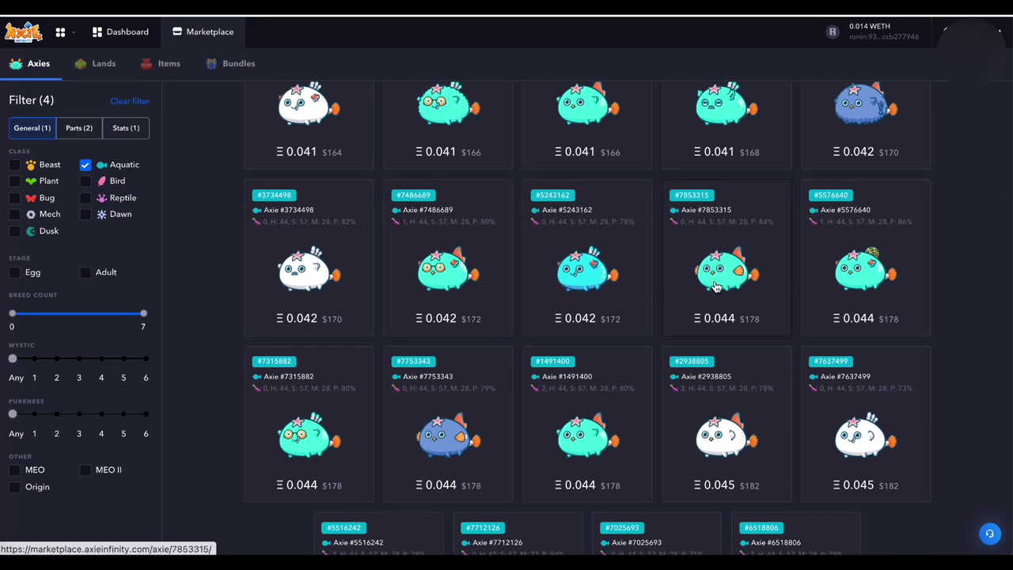
scroll(712, 285, "down", 1)
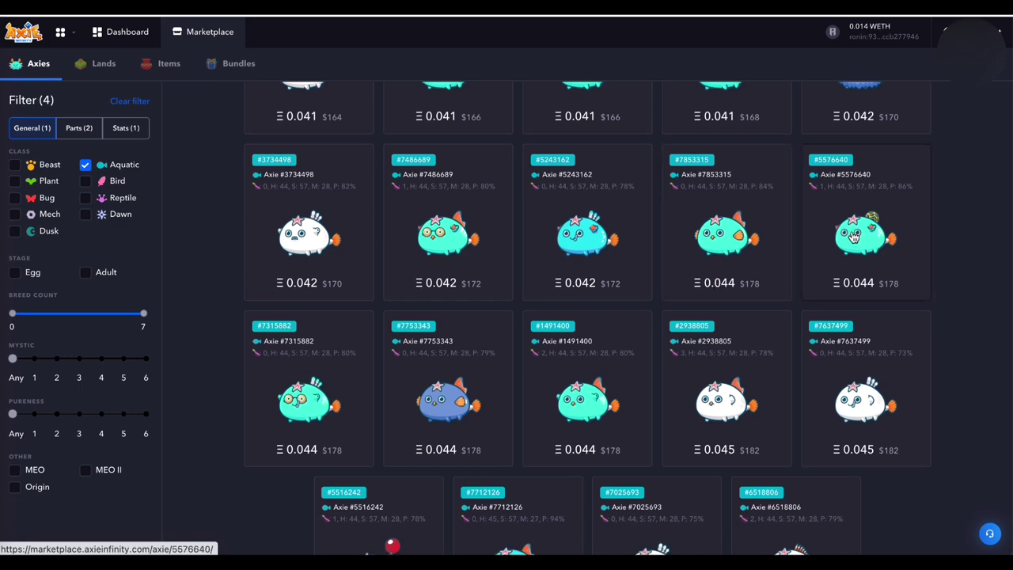
scroll(853, 236, "down", 2)
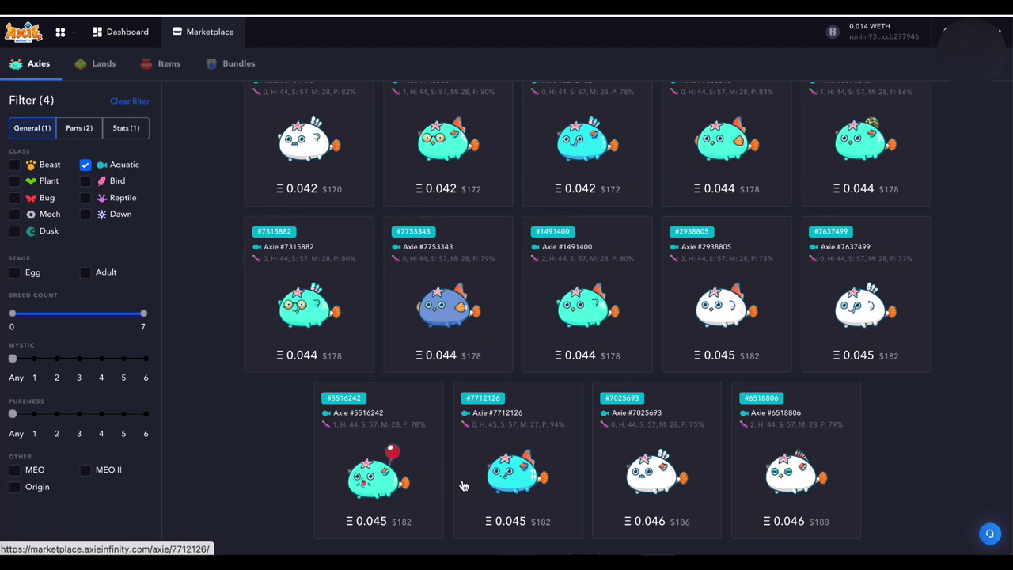
scroll(480, 482, "down", 1)
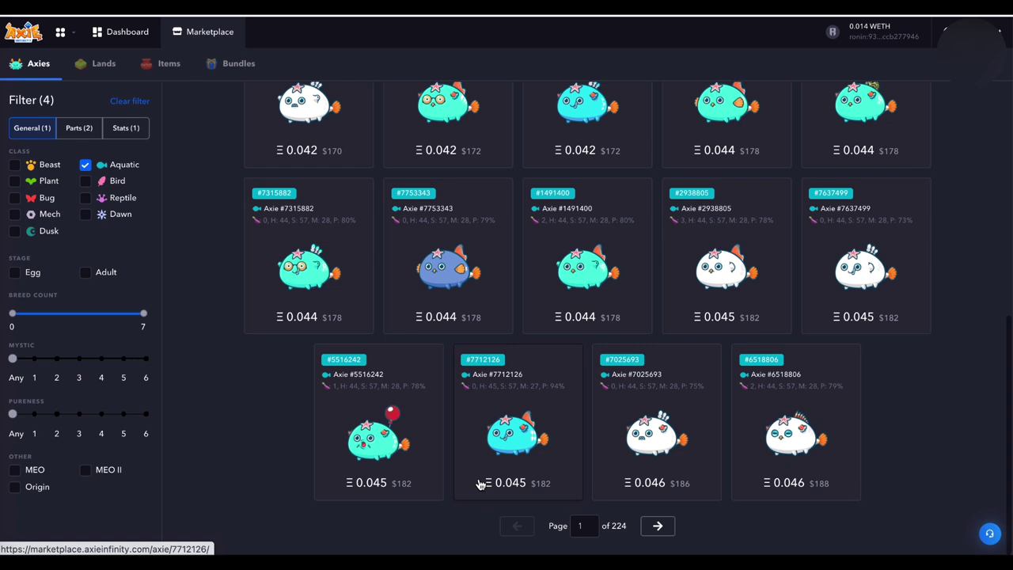
left_click(513, 442)
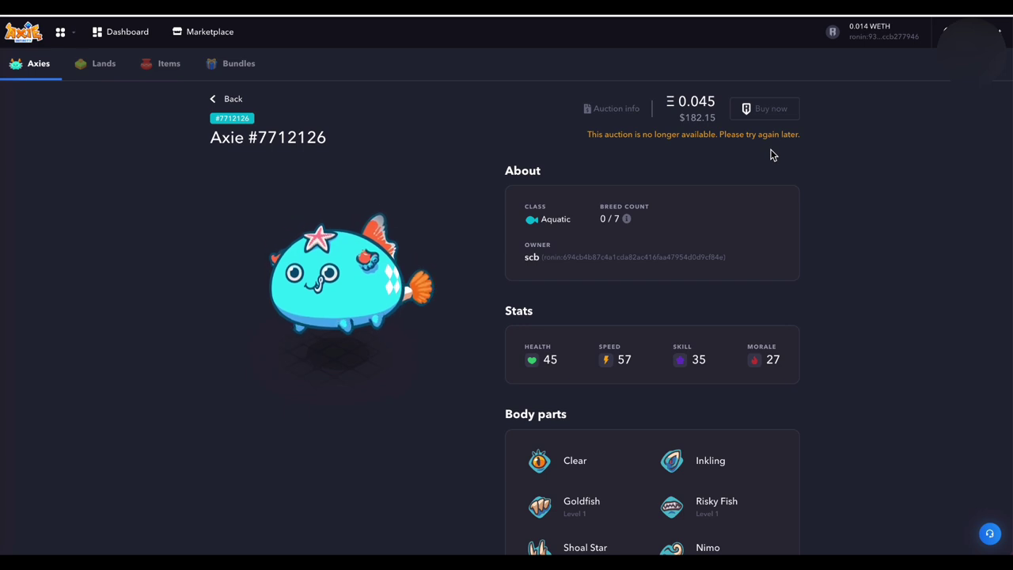
scroll(827, 349, "down", 2)
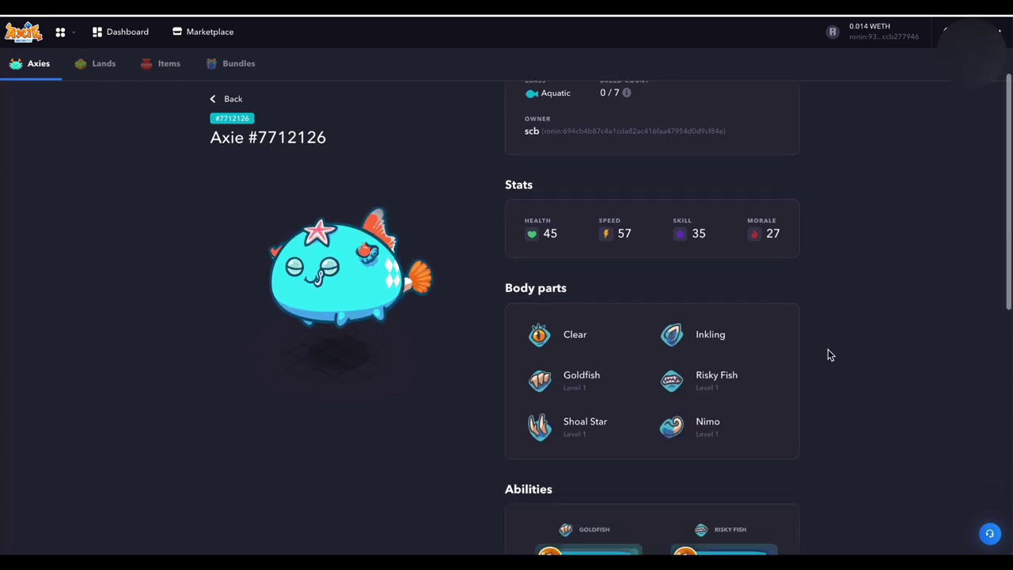
scroll(671, 357, "down", 4)
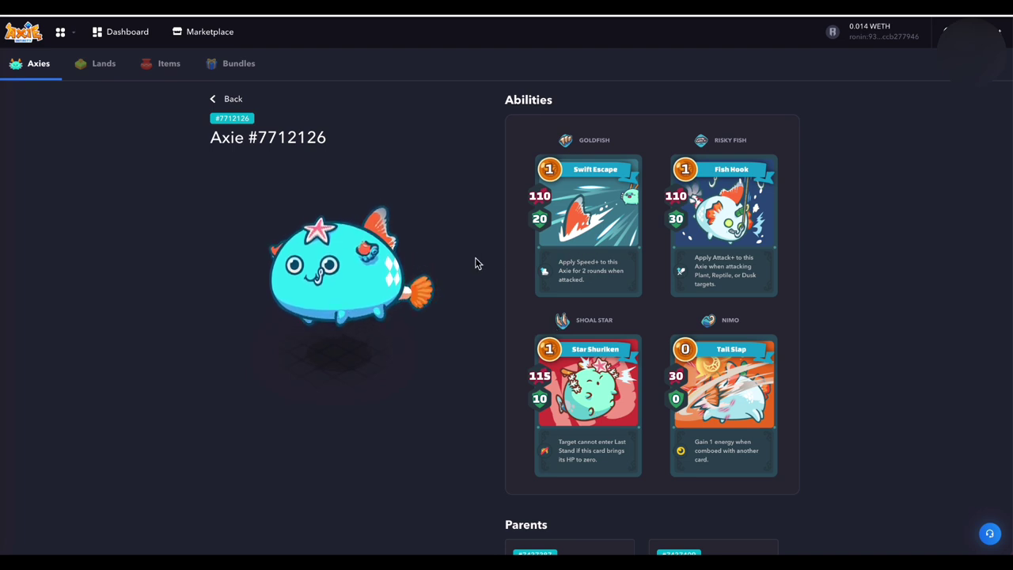
scroll(475, 262, "up", 10)
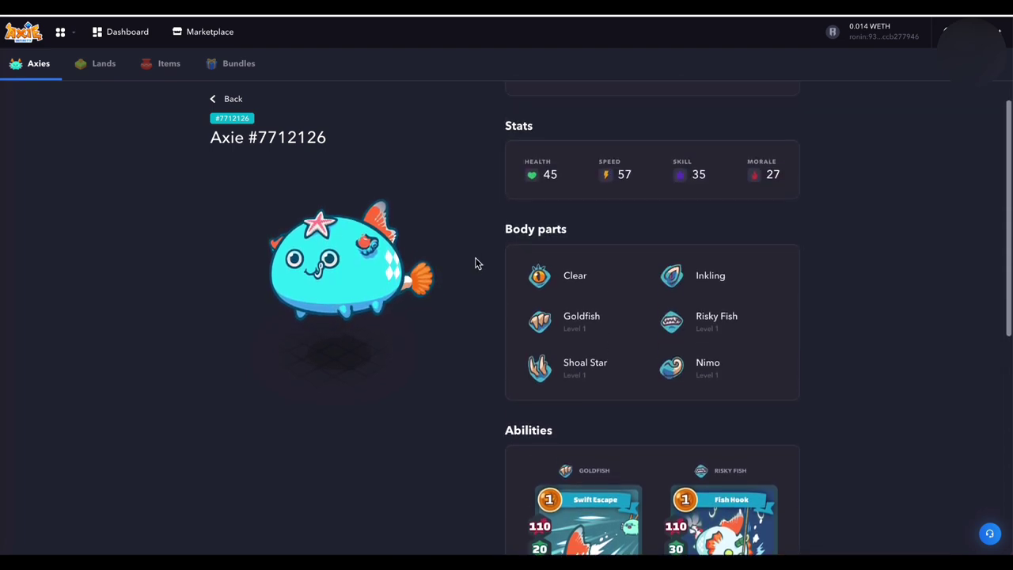
left_click(231, 104)
Step: Browse the remaining Aquatic listings through to the following results page and set the Pureness filter to 6
scroll(291, 332, "down", 6)
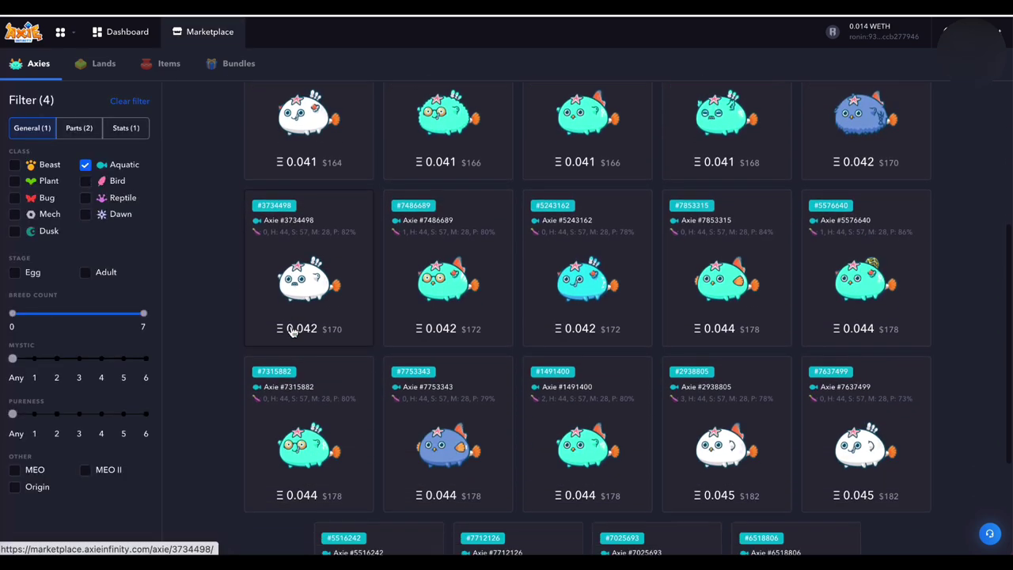
scroll(728, 307, "down", 1)
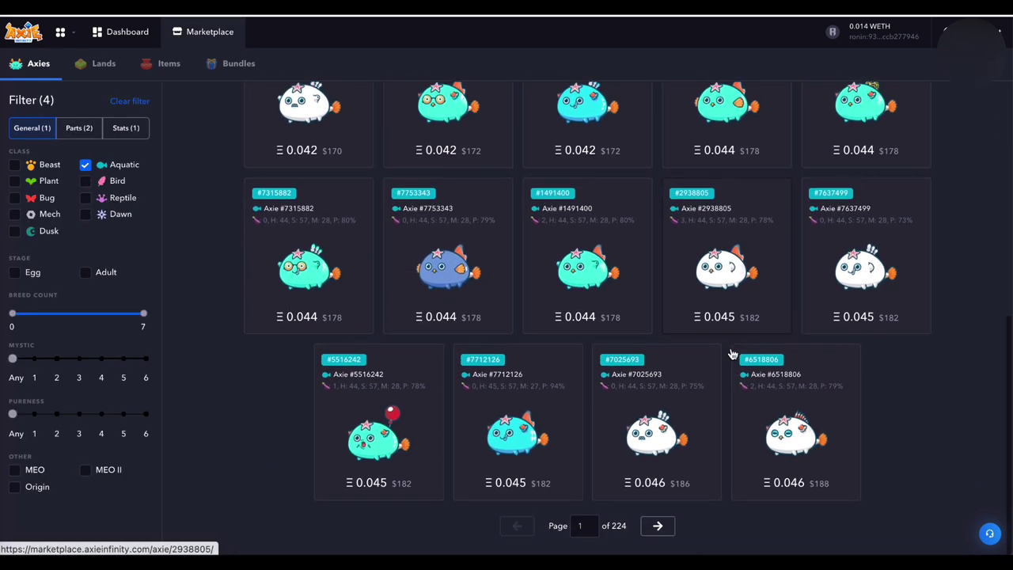
left_click(663, 524)
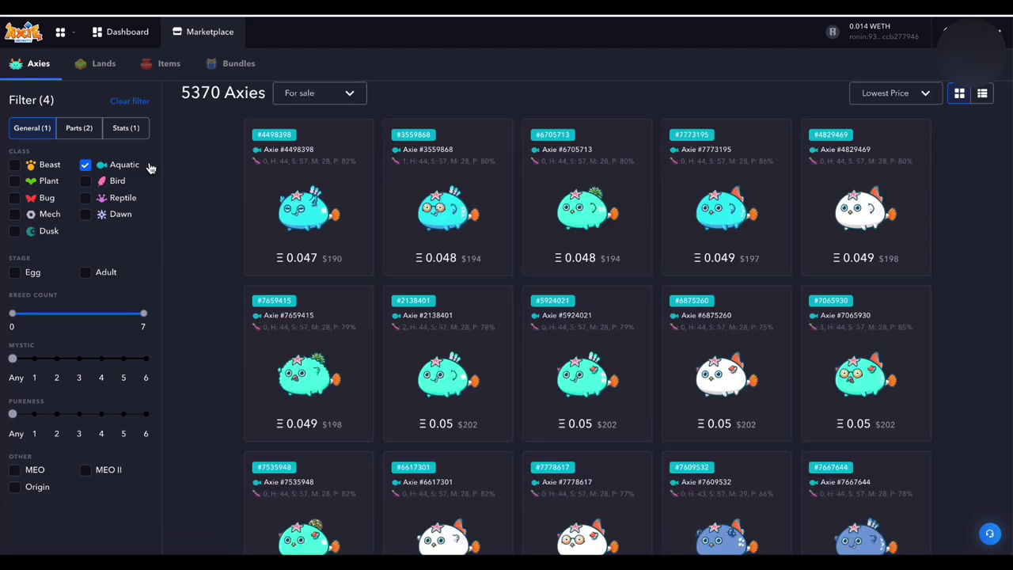
scroll(272, 335, "down", 1)
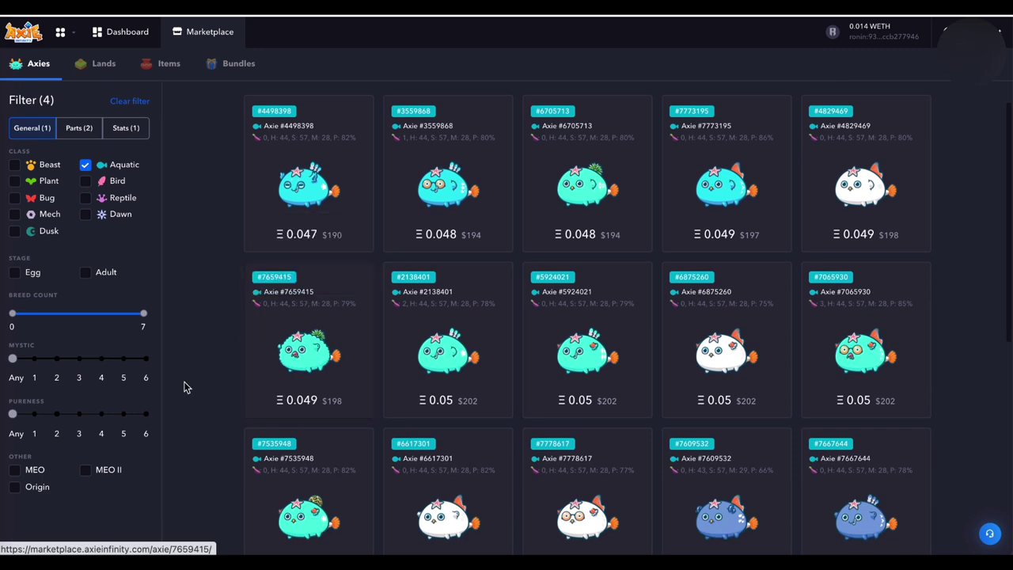
left_click(147, 416)
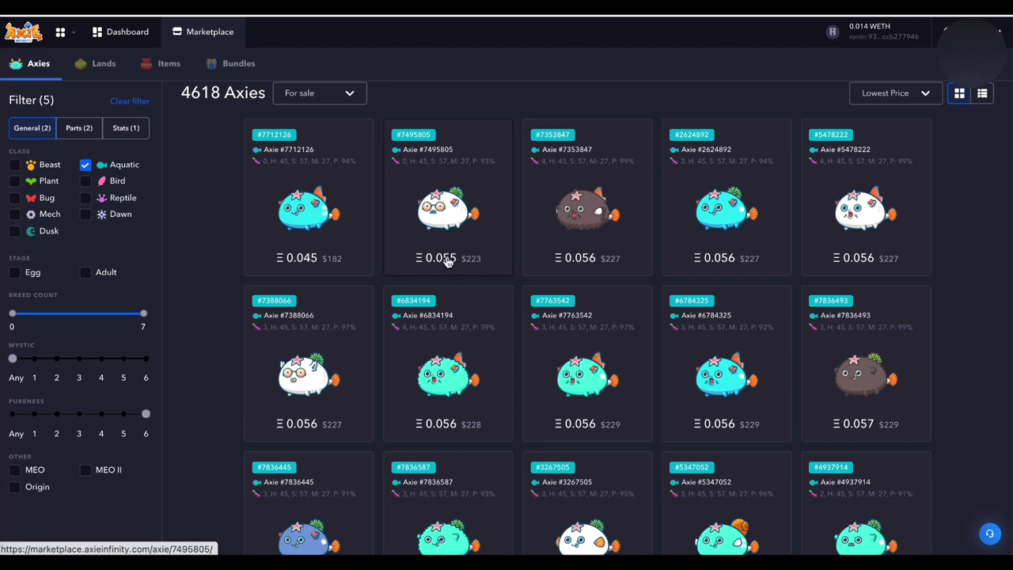
Step: Open Axie #7495805 from the filtered listings, examine its stats, body parts and ability cards, and return to the results
left_click(440, 216)
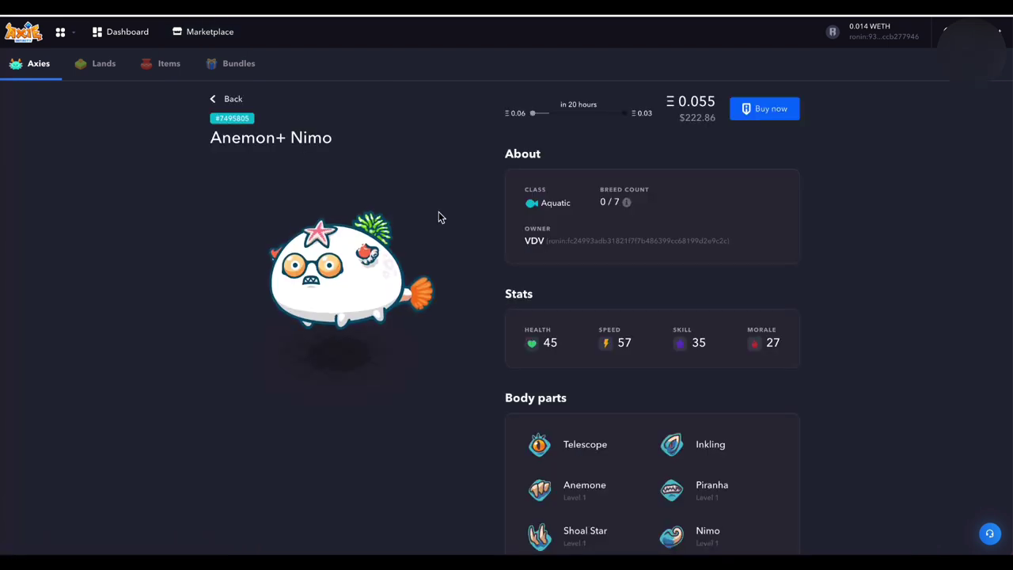
scroll(439, 212, "down", 6)
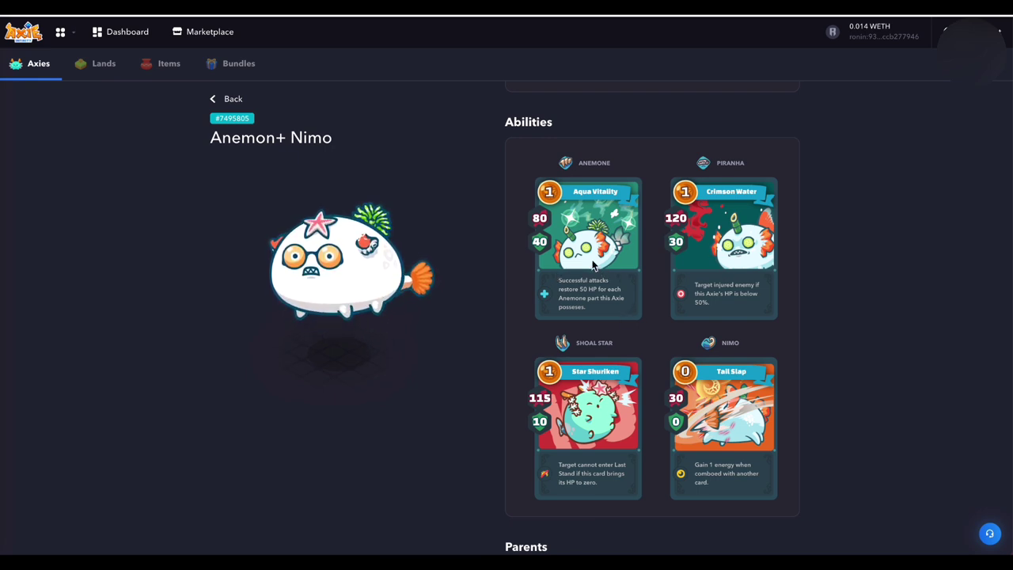
scroll(592, 266, "up", 3)
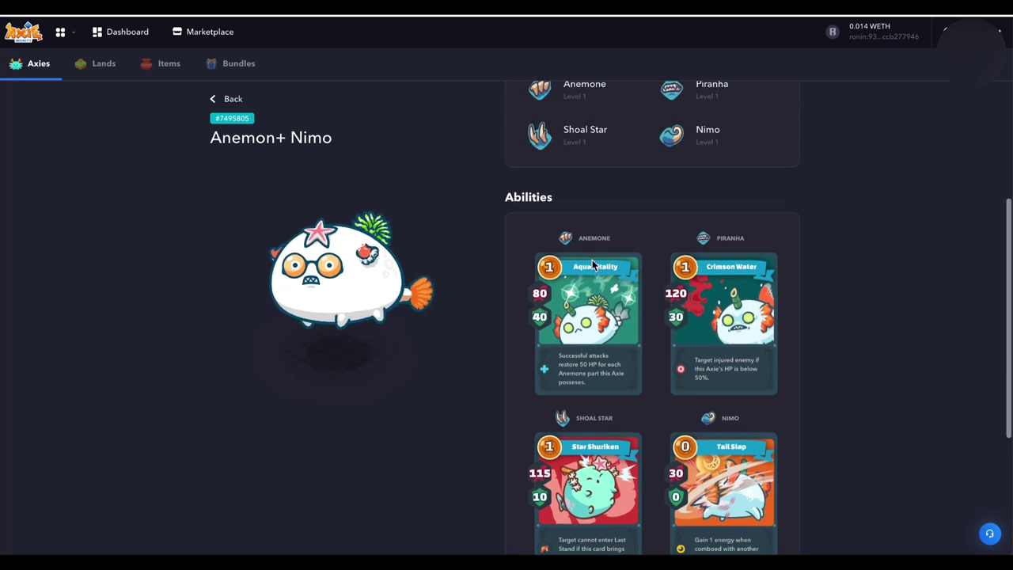
scroll(592, 265, "up", 4)
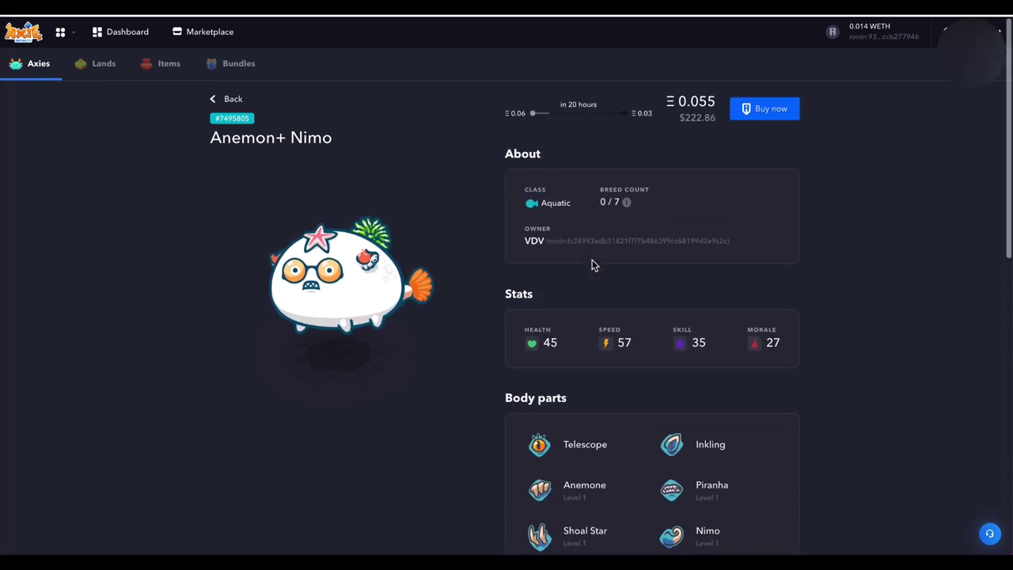
left_click(234, 98)
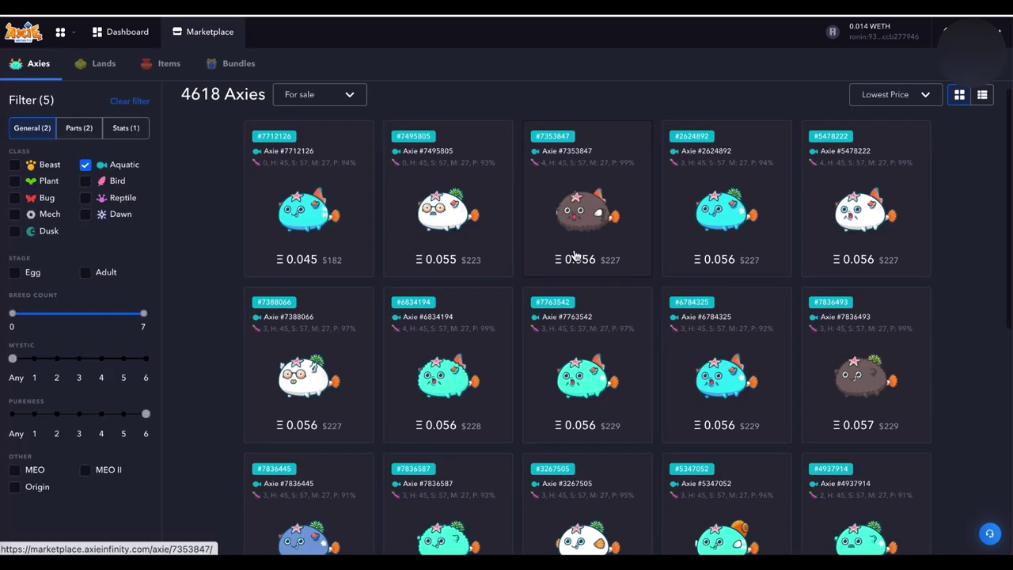
Step: Open Axie #7353847 from the filtered listings, review its ability cards and stats, and return to the results
left_click(584, 214)
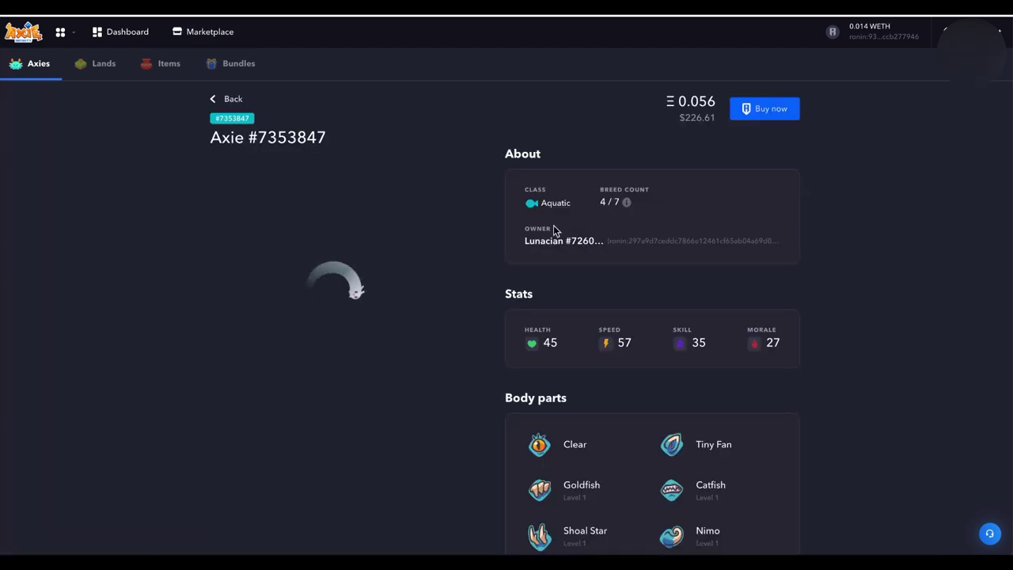
scroll(492, 349, "down", 7)
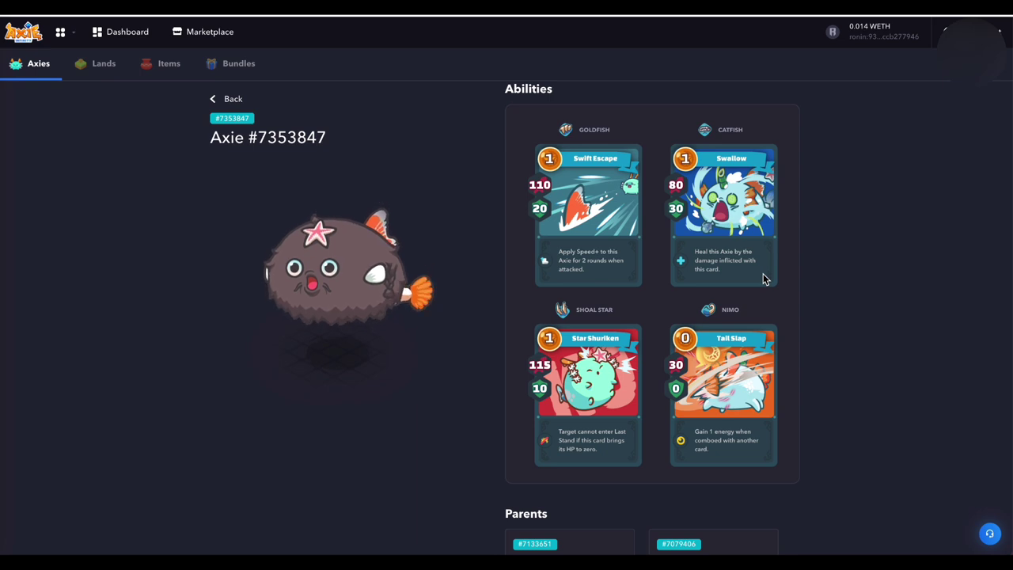
scroll(763, 279, "up", 7)
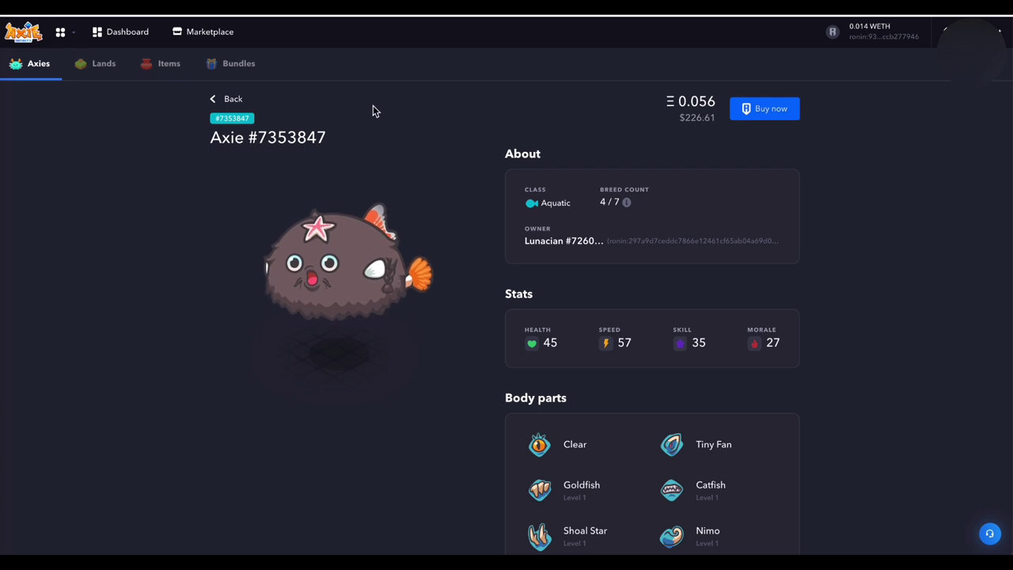
left_click(228, 101)
Step: Compare prices across the filtered Aquatic listings and inspect the gene details of Axie #7522851
scroll(332, 254, "down", 3)
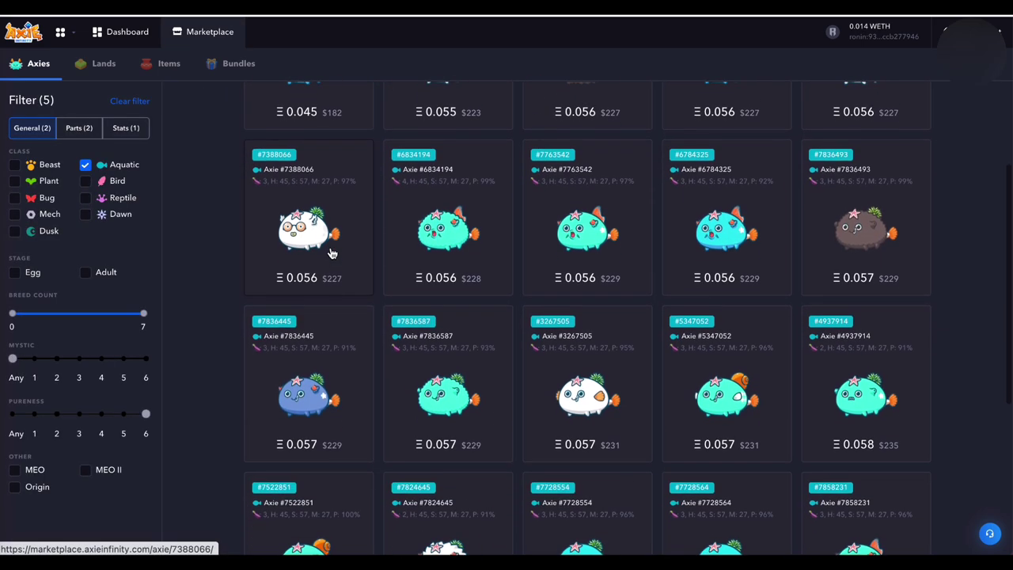
scroll(638, 286, "down", 1)
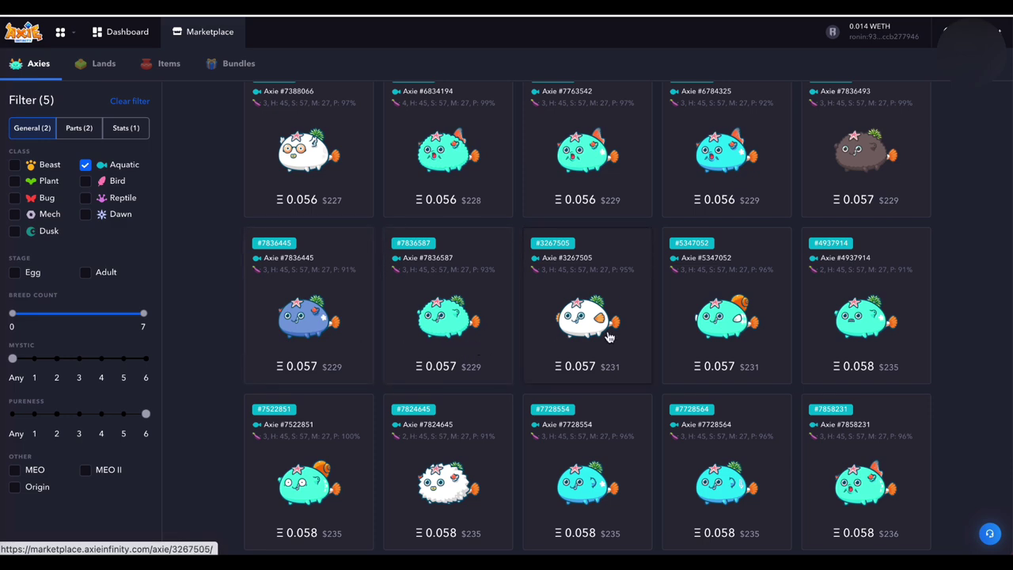
scroll(610, 337, "down", 1)
mouse_move(330, 346)
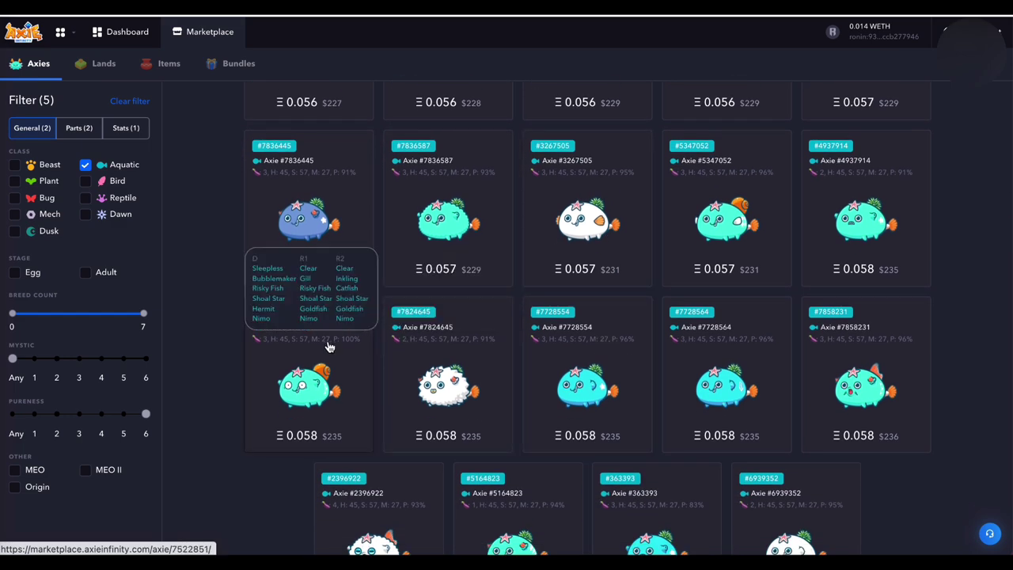
scroll(368, 249, "up", 1)
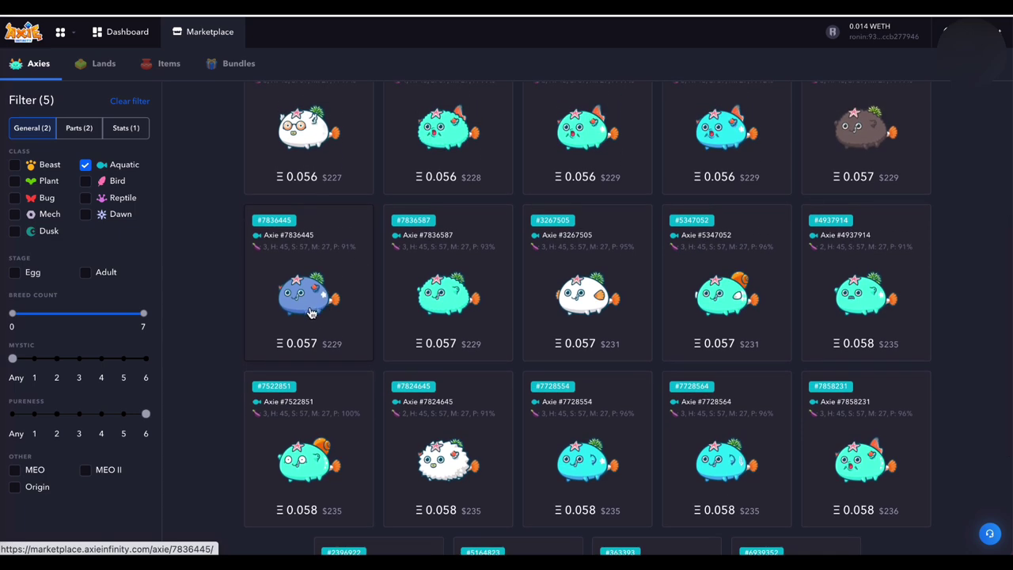
scroll(638, 198, "up", 1)
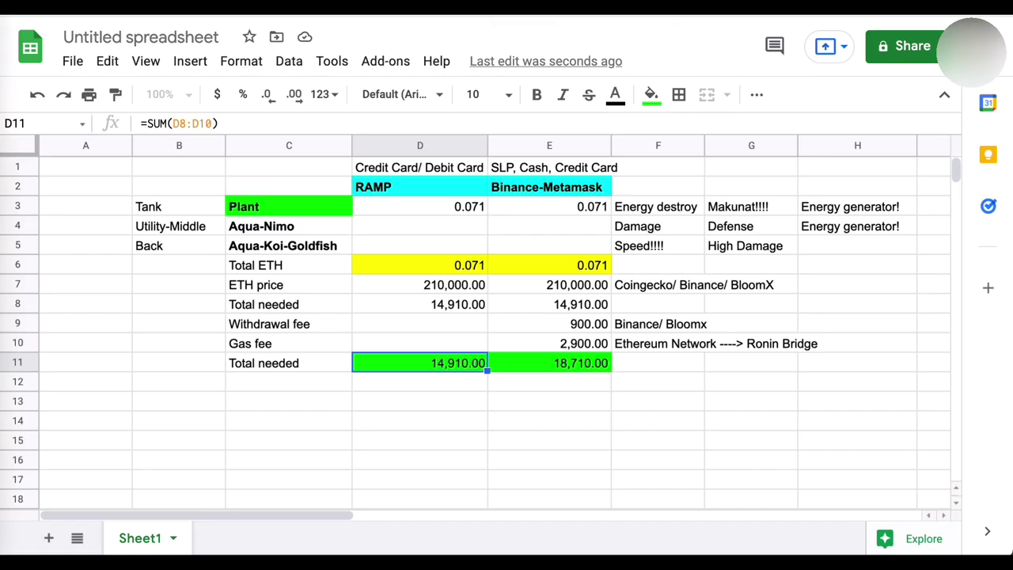
Step: Switch to the Google Sheets spreadsheet and enter .057 as the Aqua-Nimo price in the RAMP column, cell D4
key("ctrl+Tab")
left_click(278, 229)
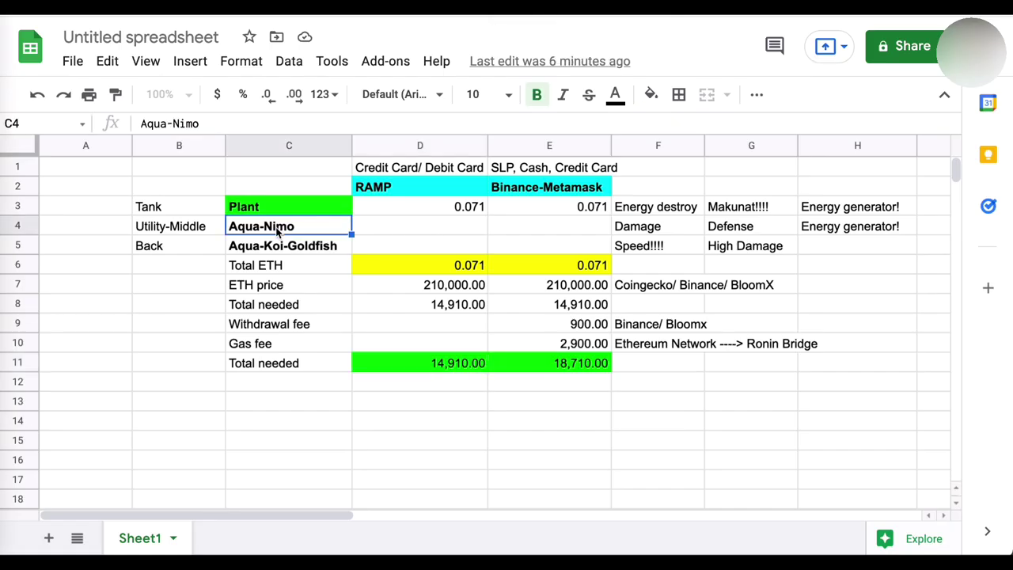
left_click(397, 233)
type(".057")
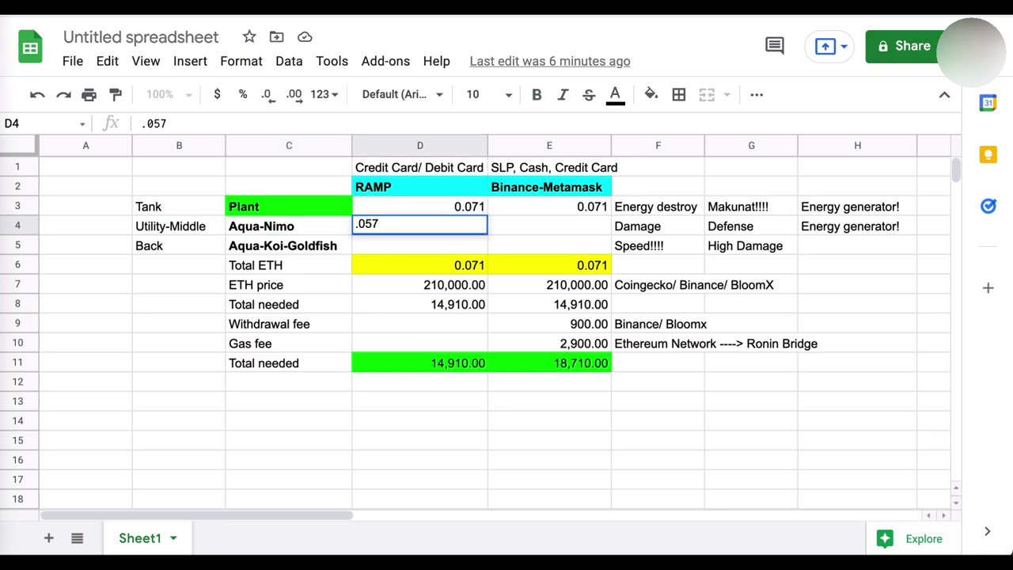
key("Return")
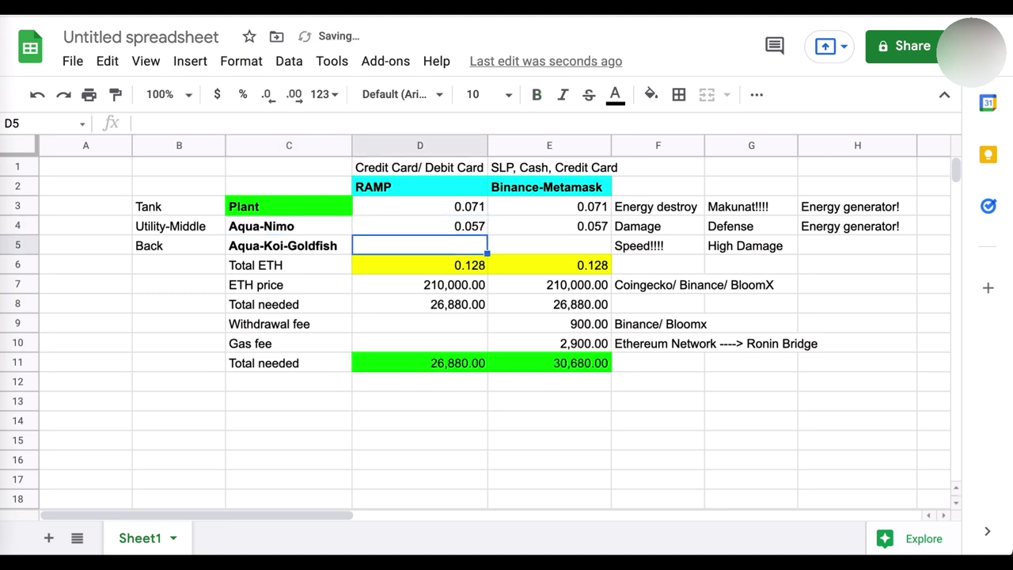
left_click(455, 366)
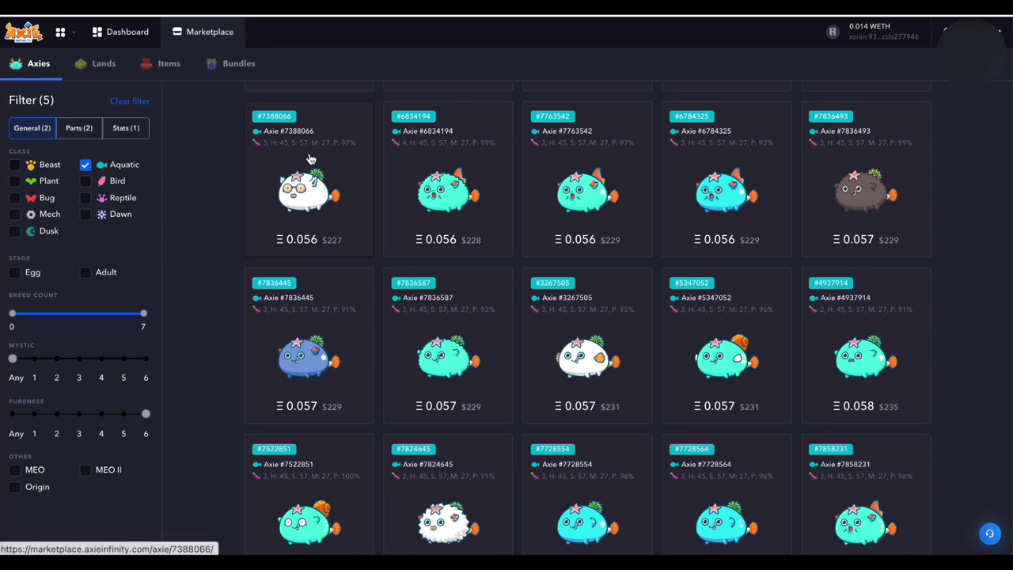
Step: Return to the Axie marketplace and remove the Nimo and Shoal Star parts from the filter
left_click(79, 130)
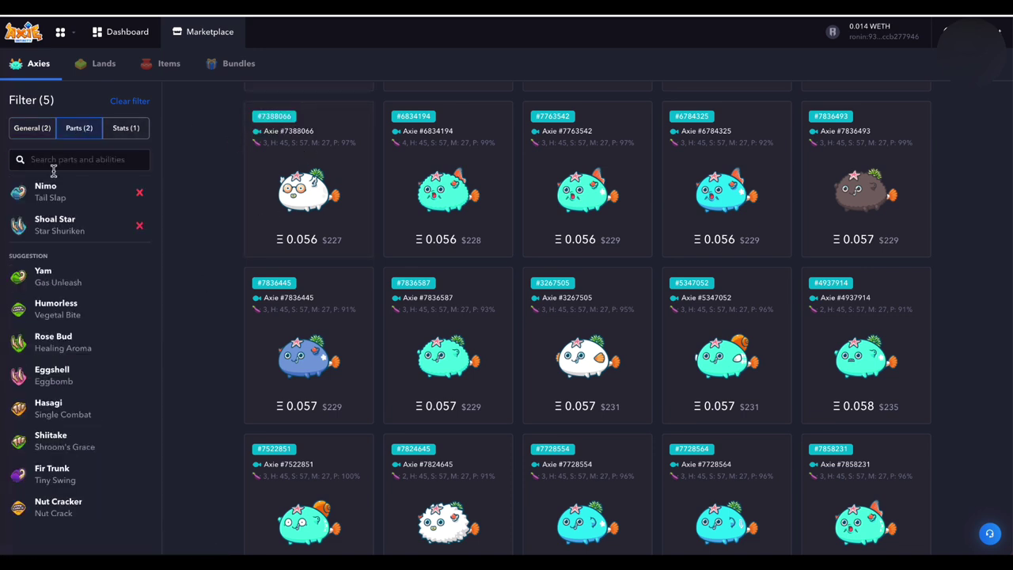
left_click(138, 196)
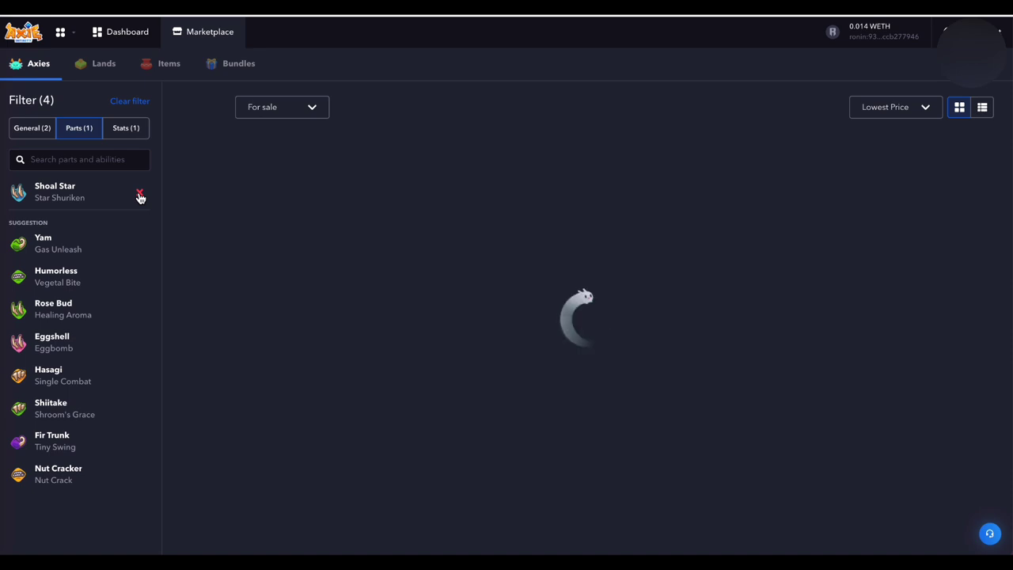
left_click(139, 195)
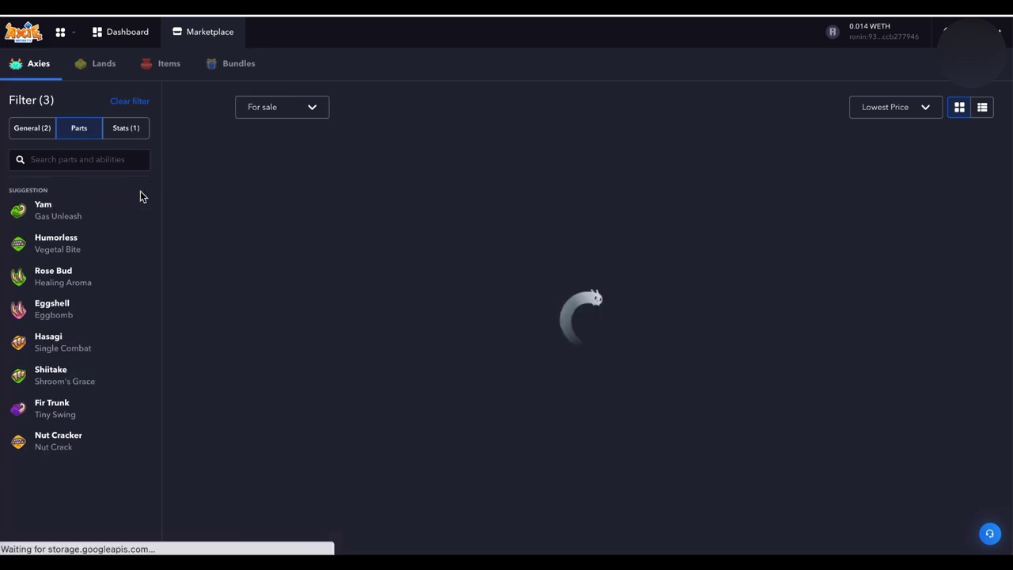
Step: Add the Oranda, Koi and Goldfish parts to the Aquatic filter
left_click(80, 160)
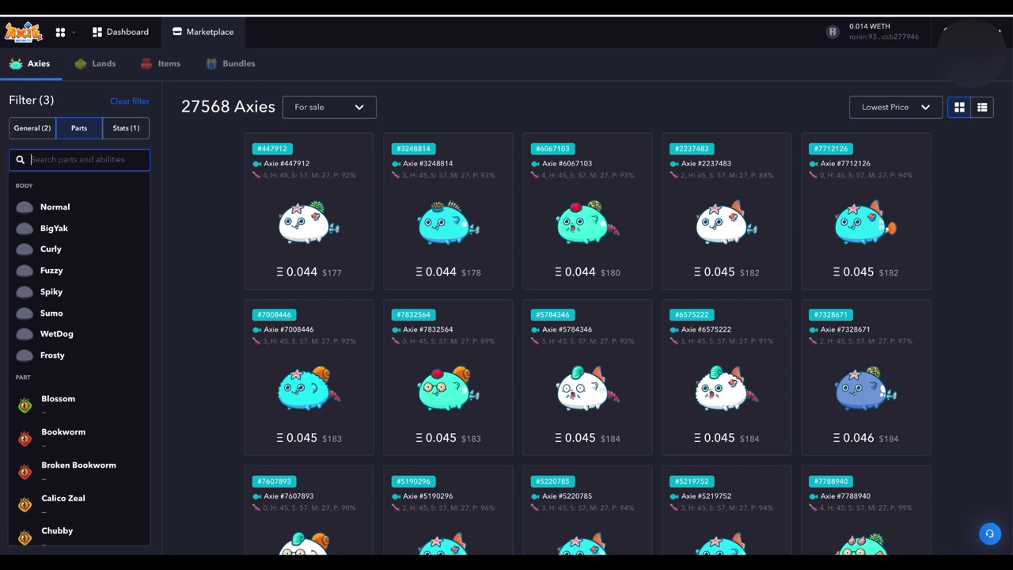
type("ora")
left_click(70, 208)
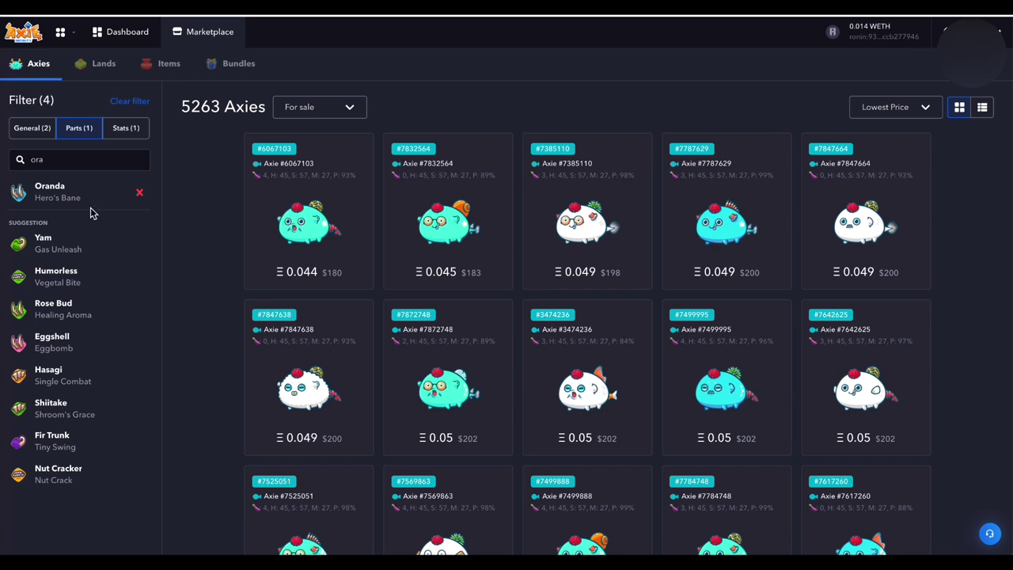
double_click(70, 159)
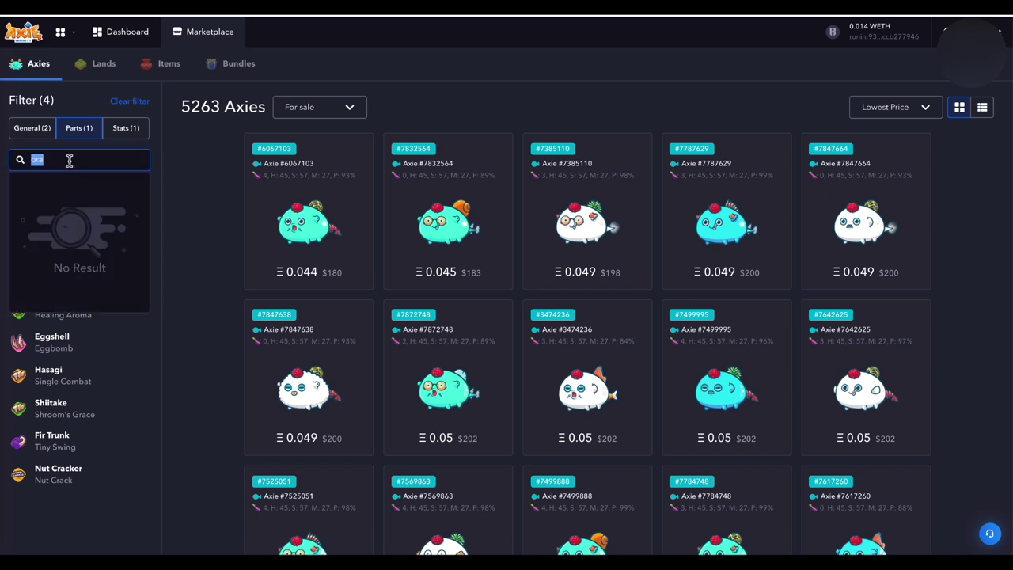
type("koi")
left_click(83, 212)
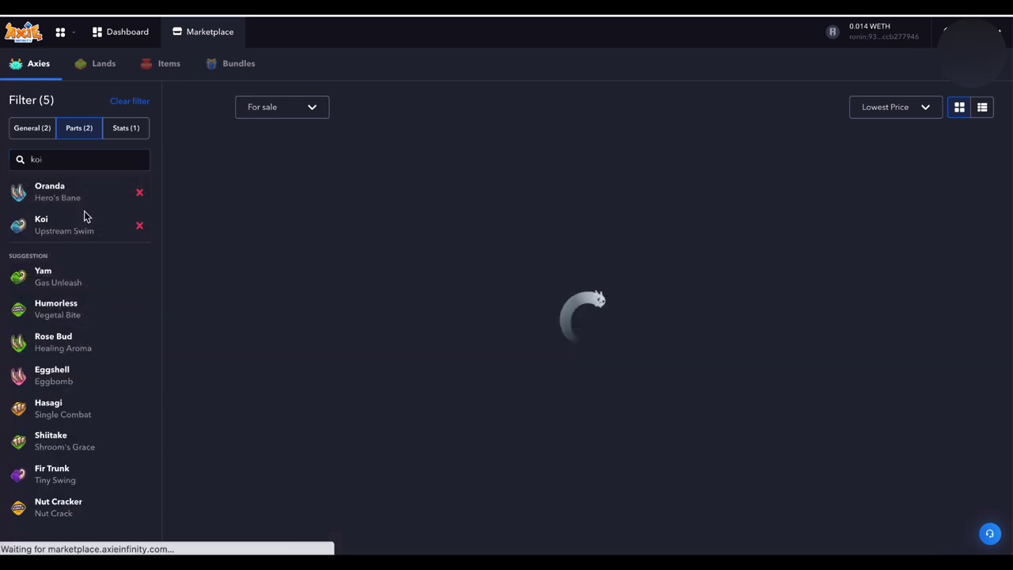
double_click(63, 159)
type("gol")
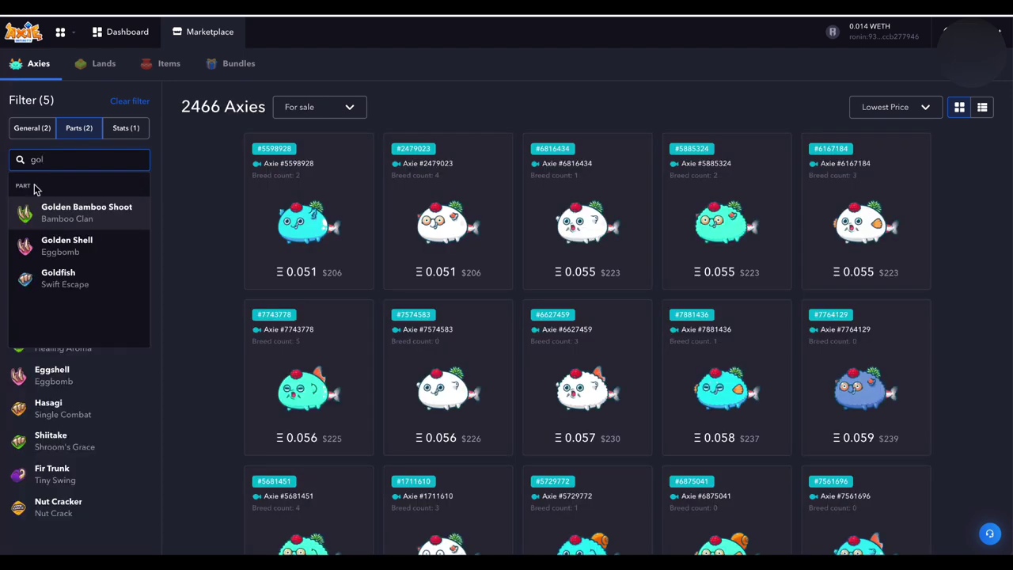
left_click(77, 278)
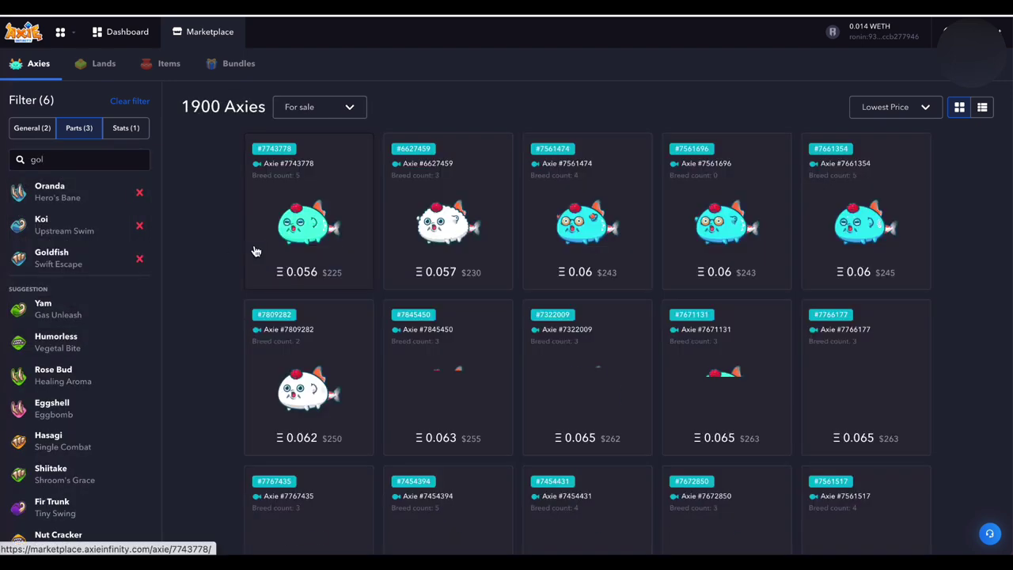
Step: Open Axie #7561474 from the filtered listings, review its stats, body parts and ability cards, and return to the results
left_click(583, 231)
scroll(472, 350, "down", 1)
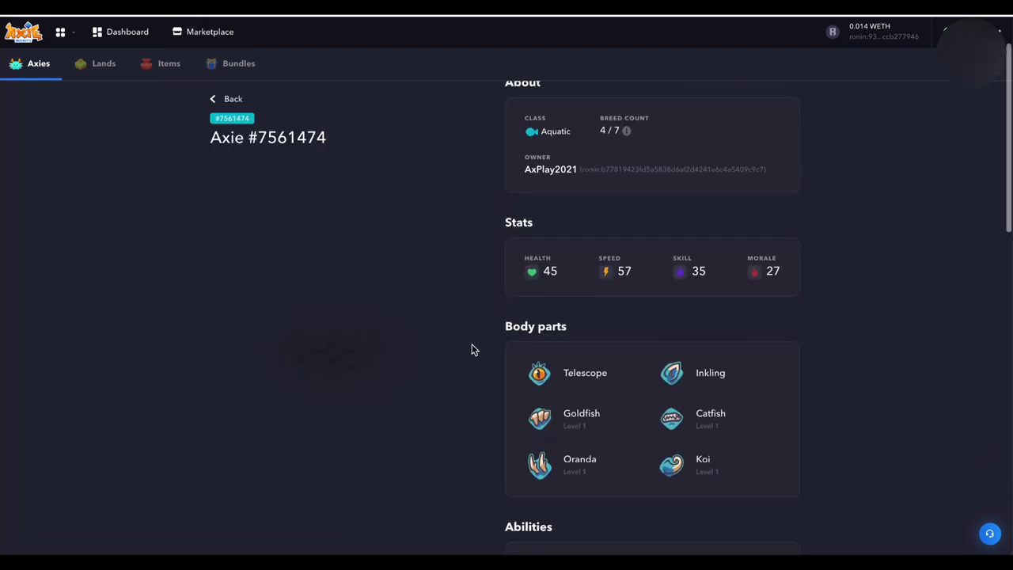
scroll(471, 350, "down", 4)
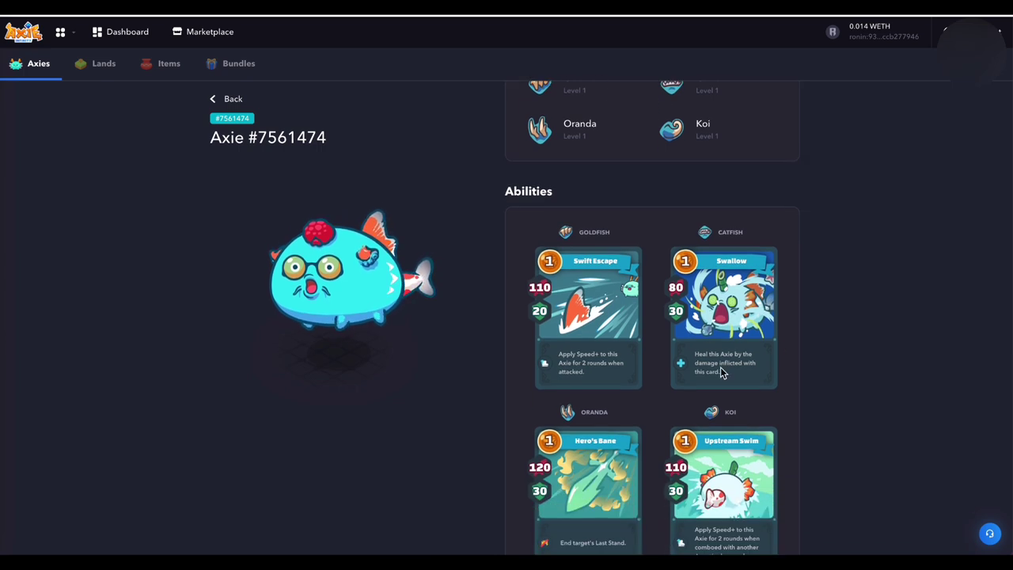
scroll(720, 367, "down", 1)
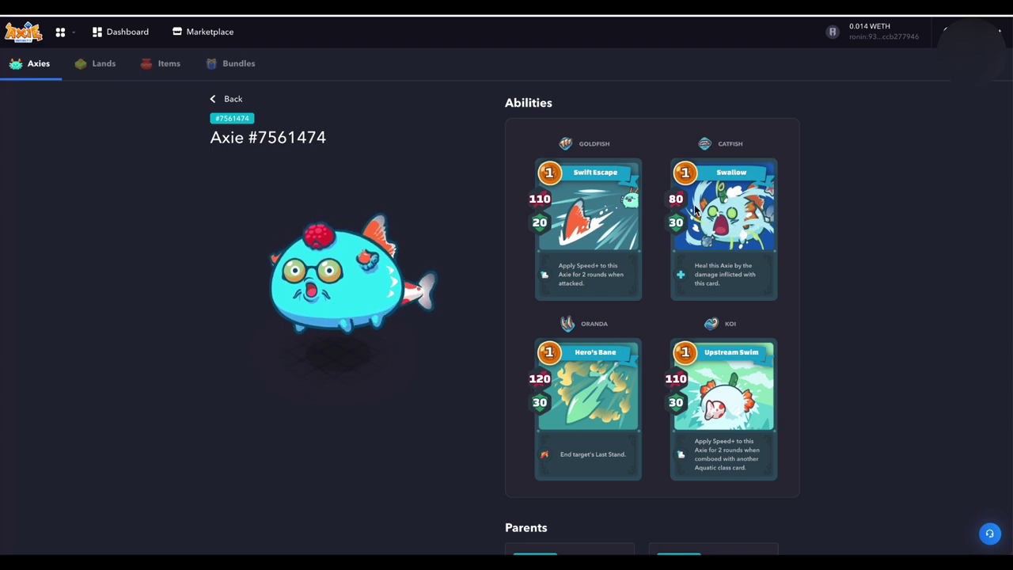
left_click(229, 100)
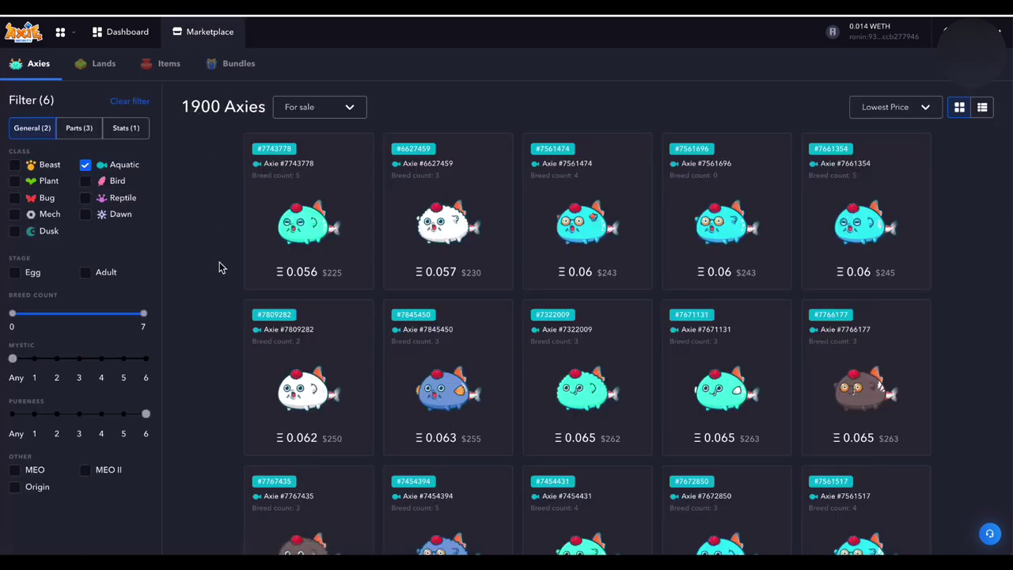
Step: Browse the first five pages of Aquatic listings with Oranda, Koi and Goldfish parts, comparing prices and mouth parts
scroll(220, 268, "down", 2)
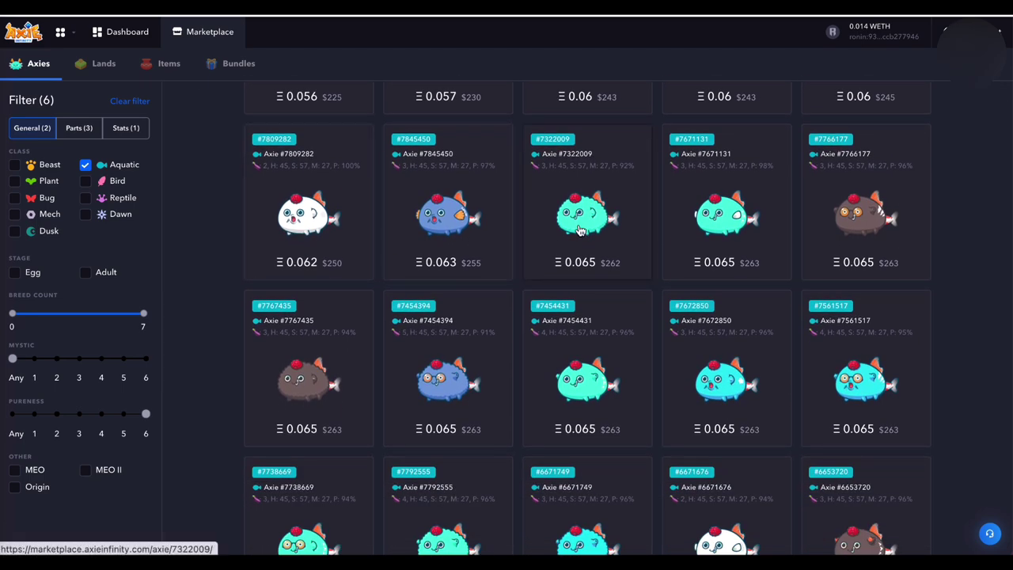
scroll(590, 228, "down", 2)
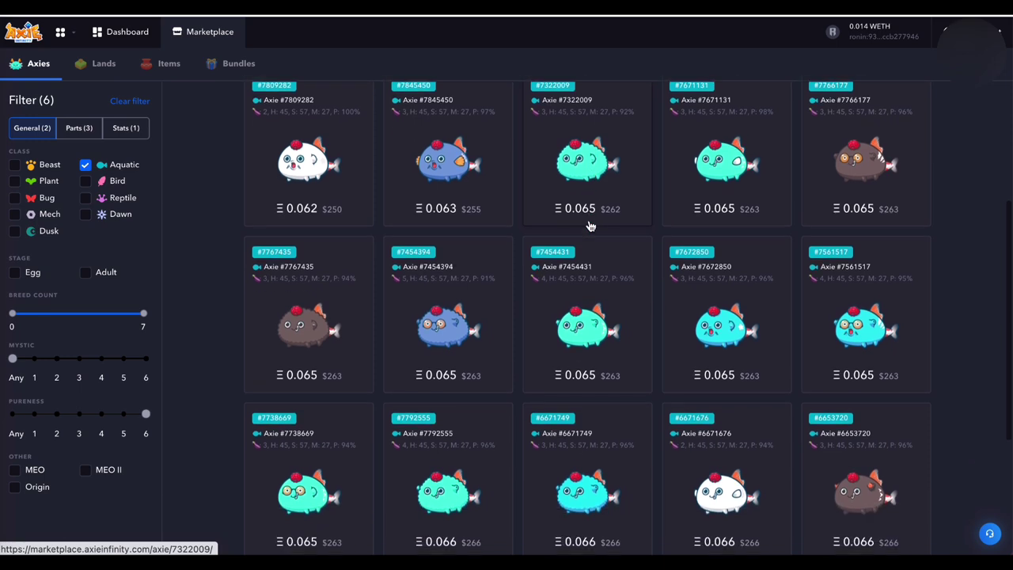
scroll(590, 227, "down", 2)
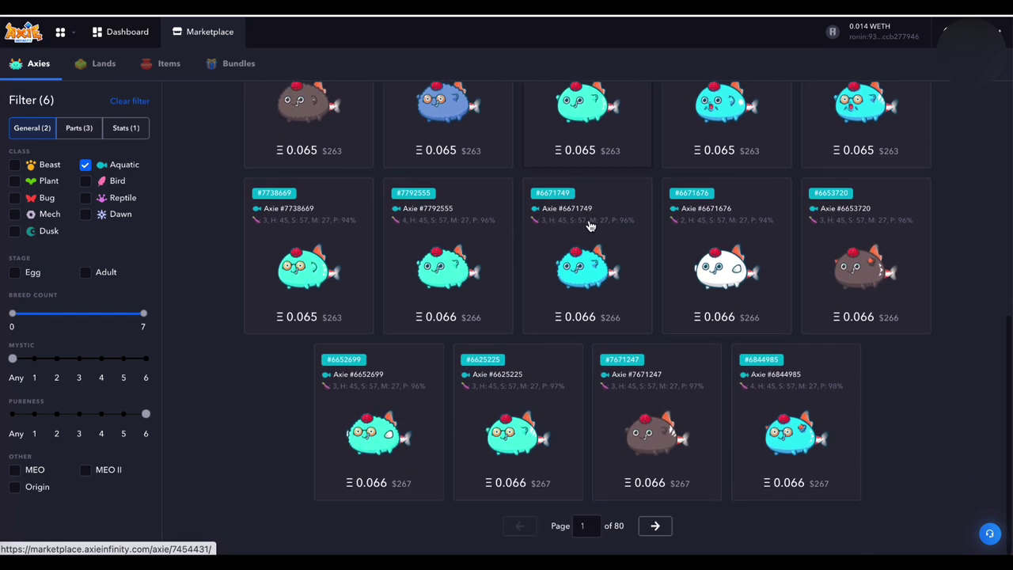
left_click(663, 520)
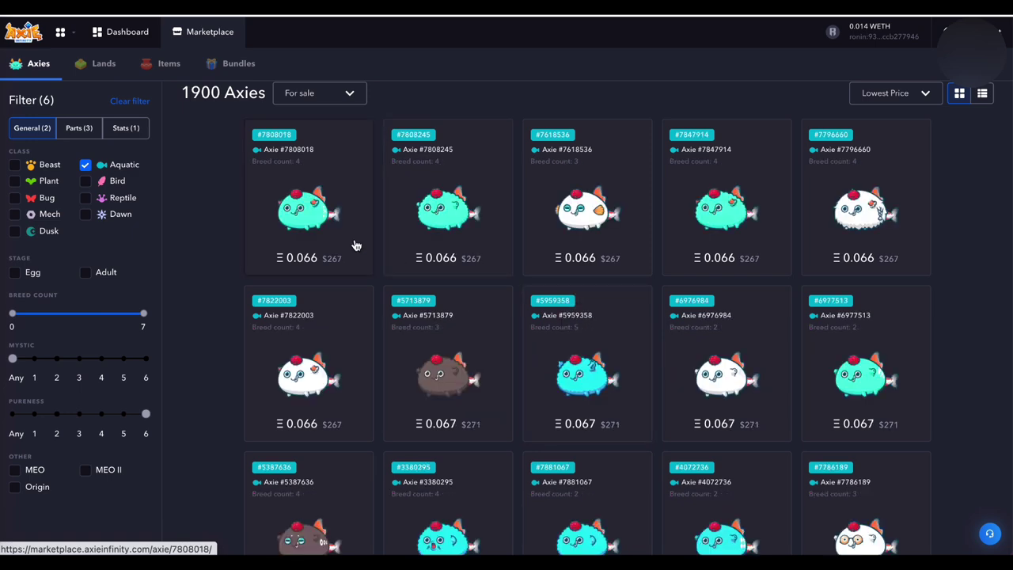
scroll(356, 246, "down", 2)
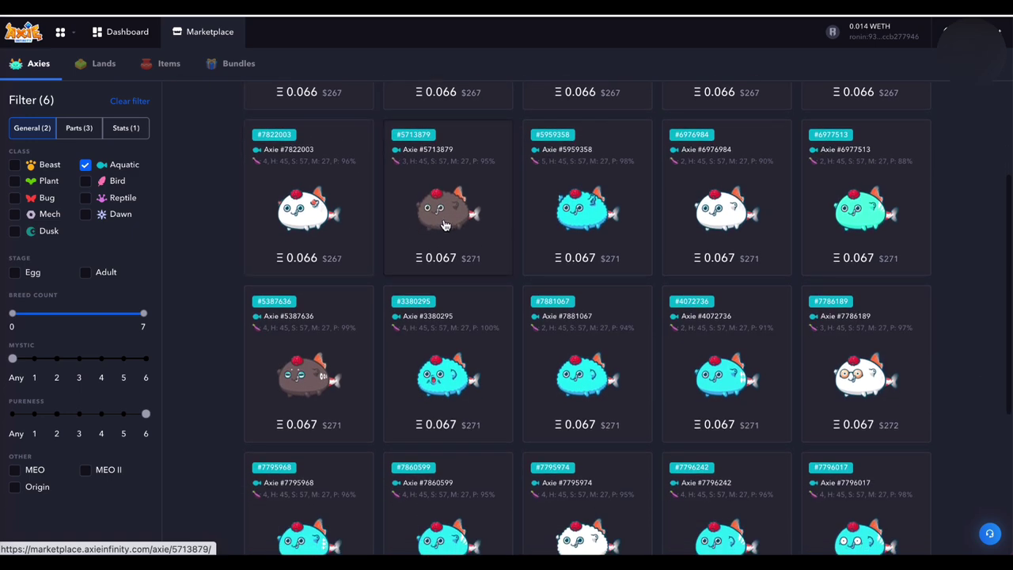
scroll(465, 359, "down", 3)
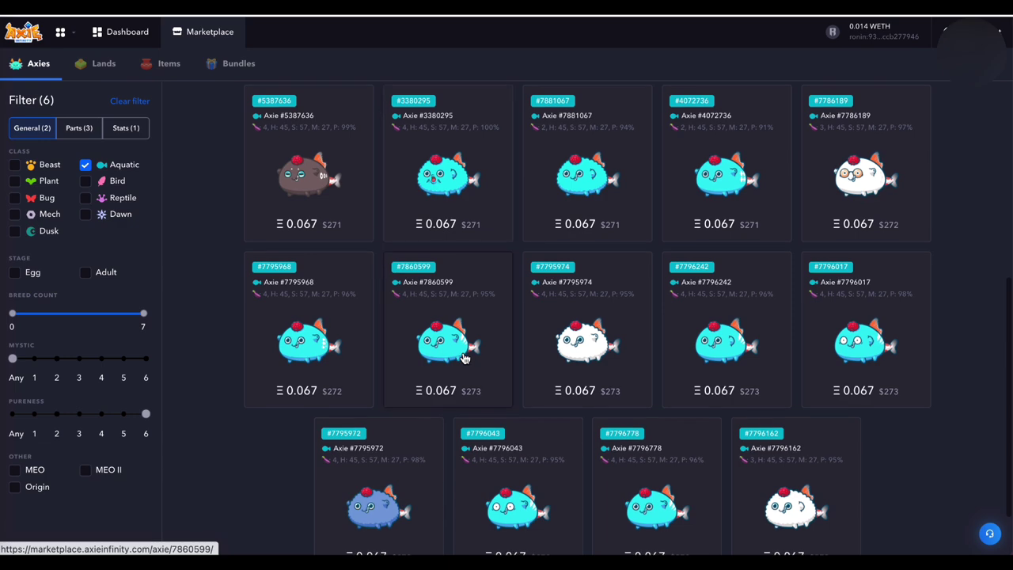
scroll(464, 358, "down", 1)
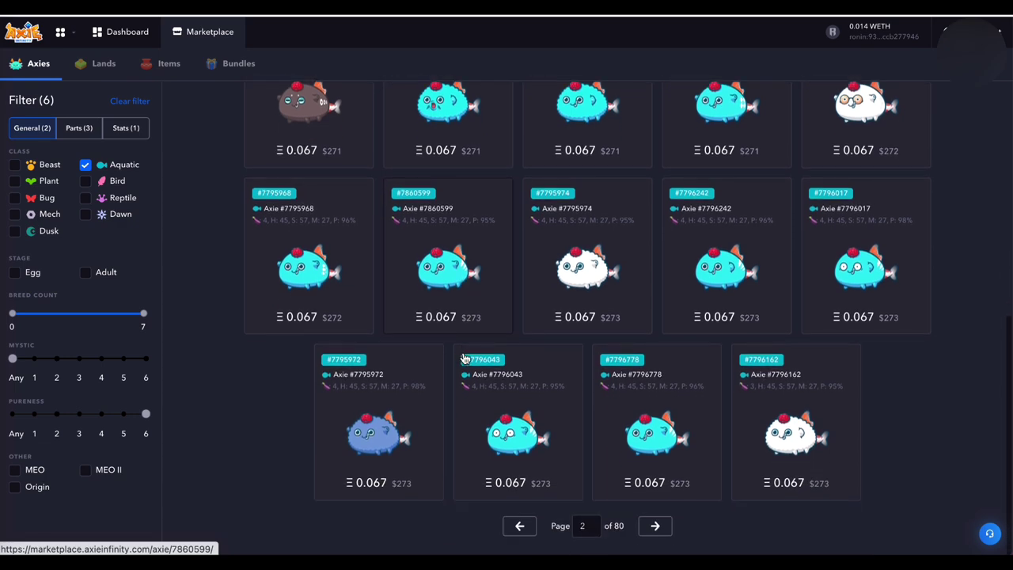
left_click(656, 527)
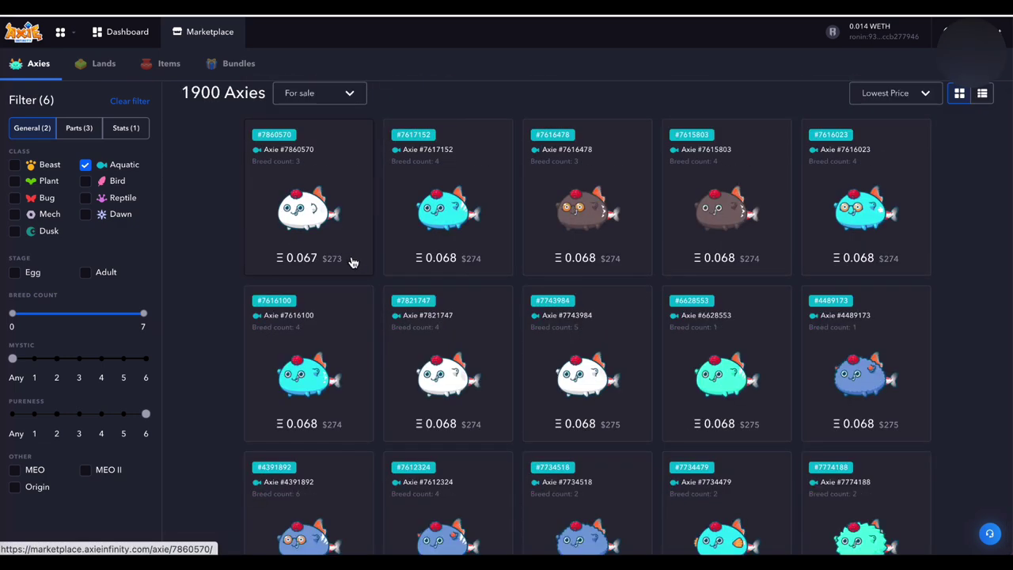
scroll(370, 255, "down", 4)
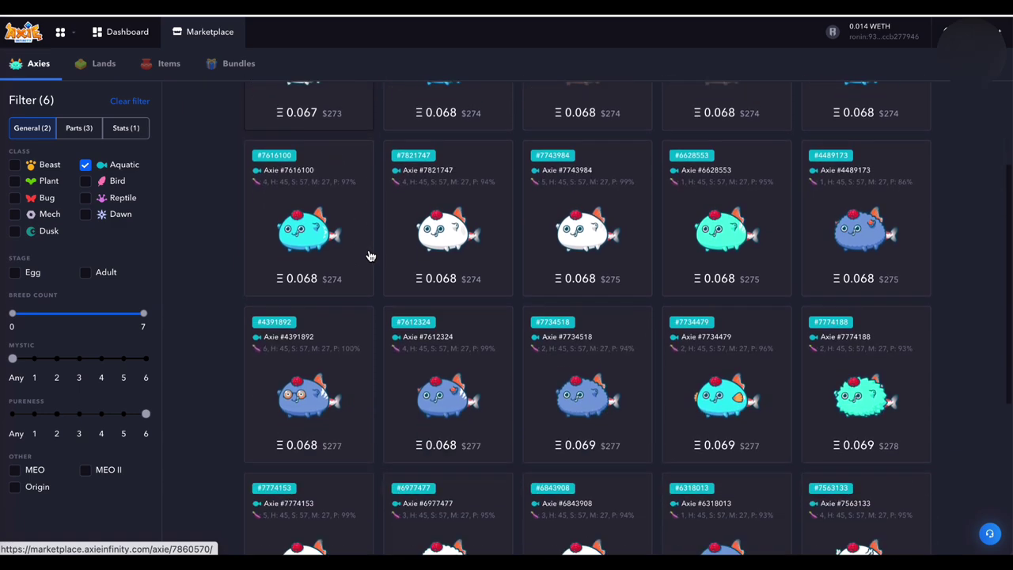
scroll(369, 256, "down", 2)
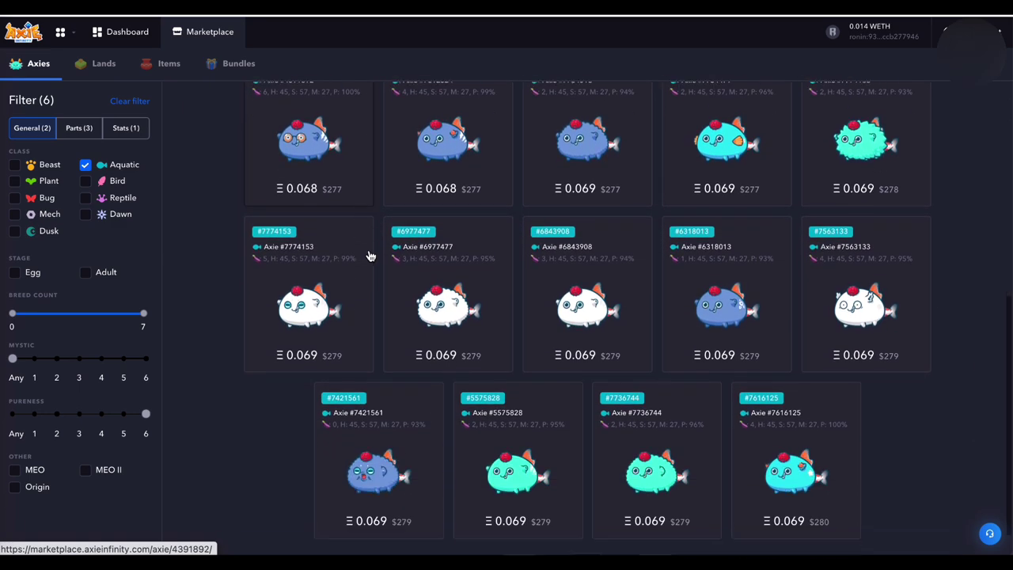
left_click(655, 525)
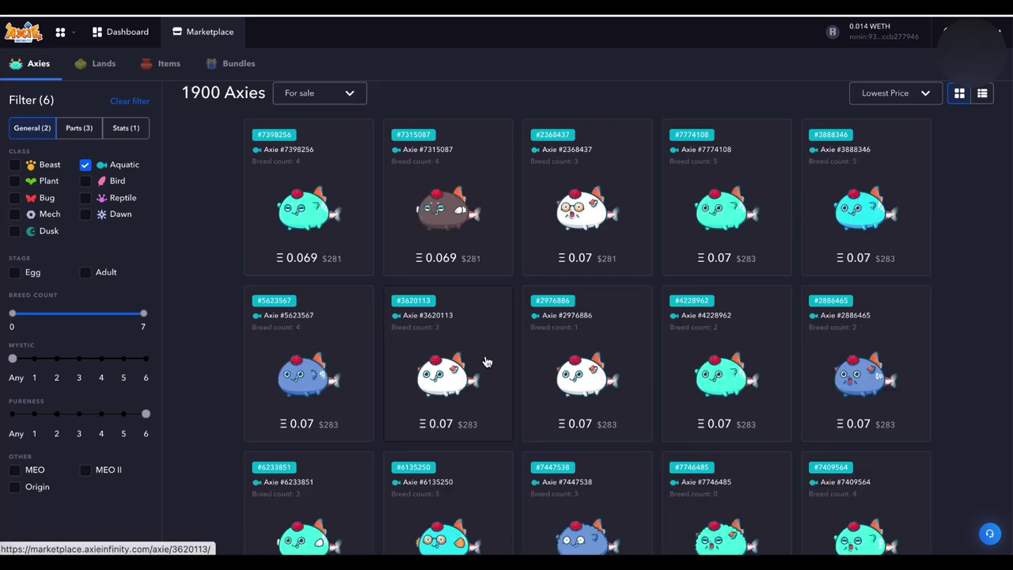
scroll(487, 362, "down", 2)
scroll(486, 362, "down", 2)
scroll(486, 362, "down", 2)
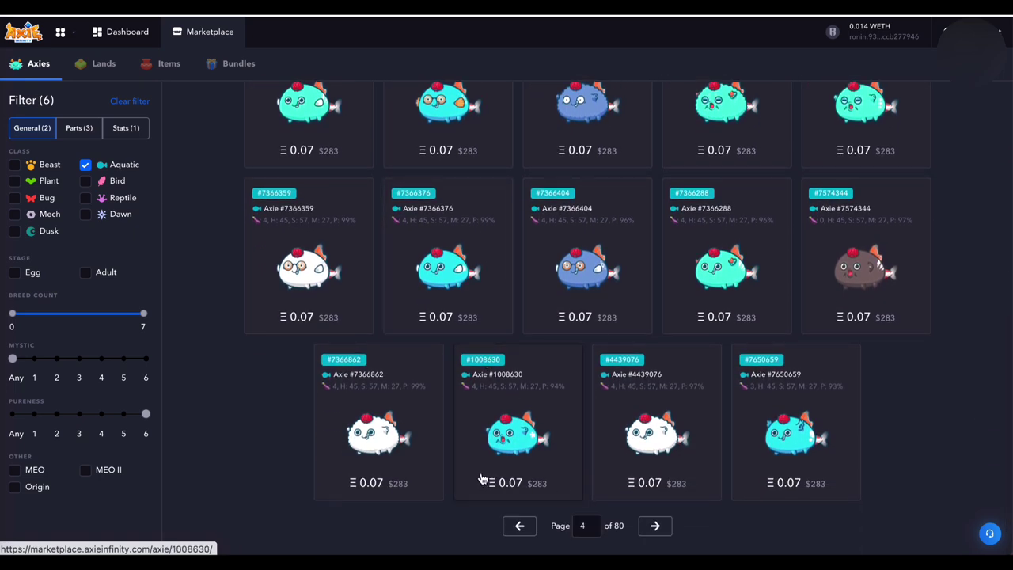
left_click(656, 526)
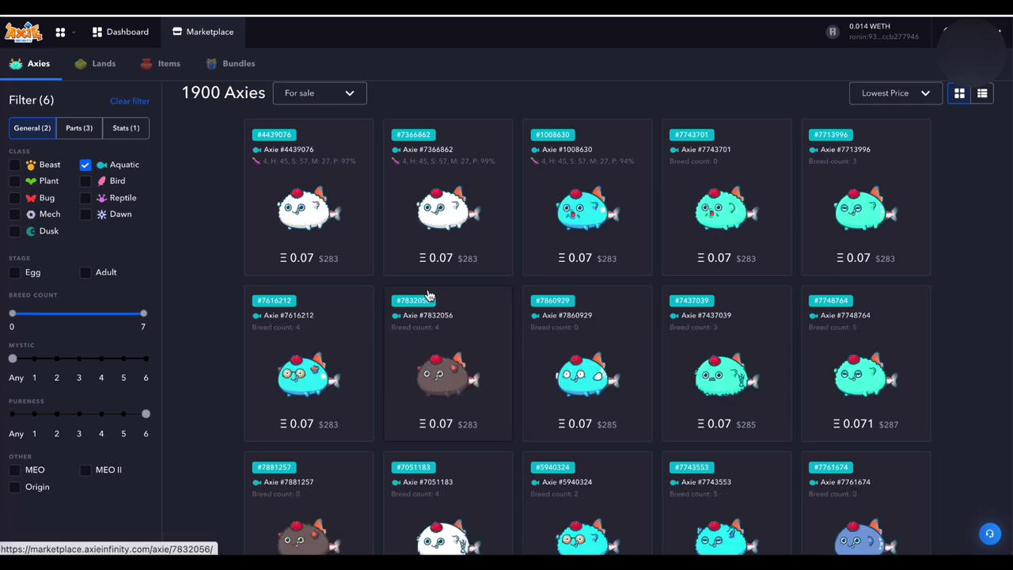
scroll(427, 295, "down", 5)
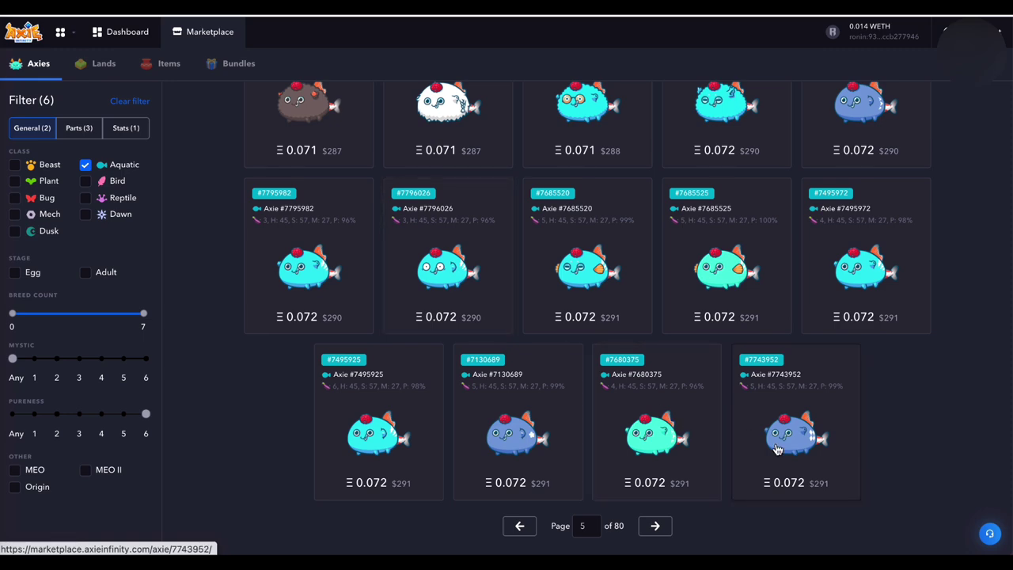
Step: Open Axie #7495925 from the fifth results page, review its ability cards, and return to the results
left_click(401, 457)
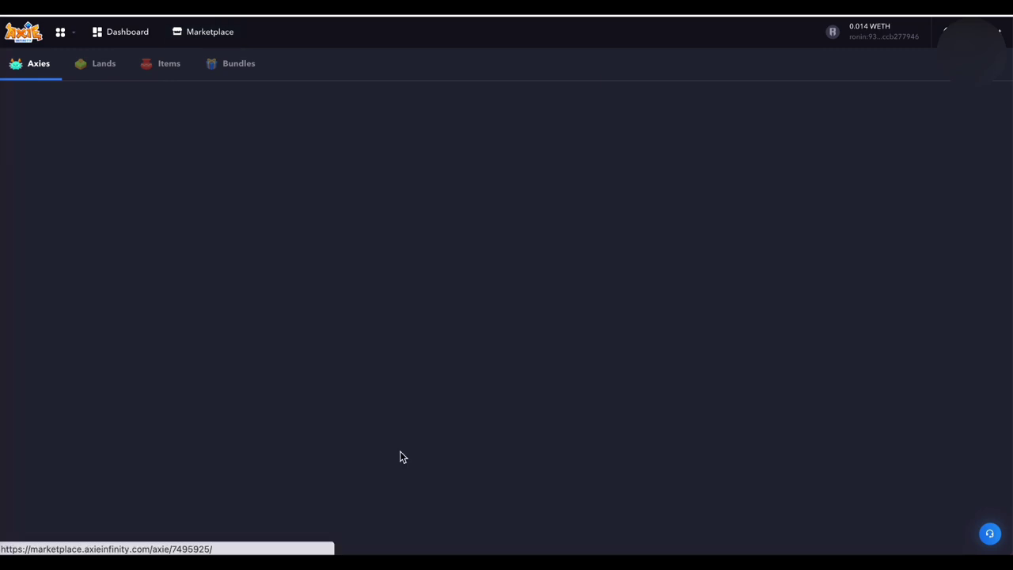
scroll(629, 319, "down", 6)
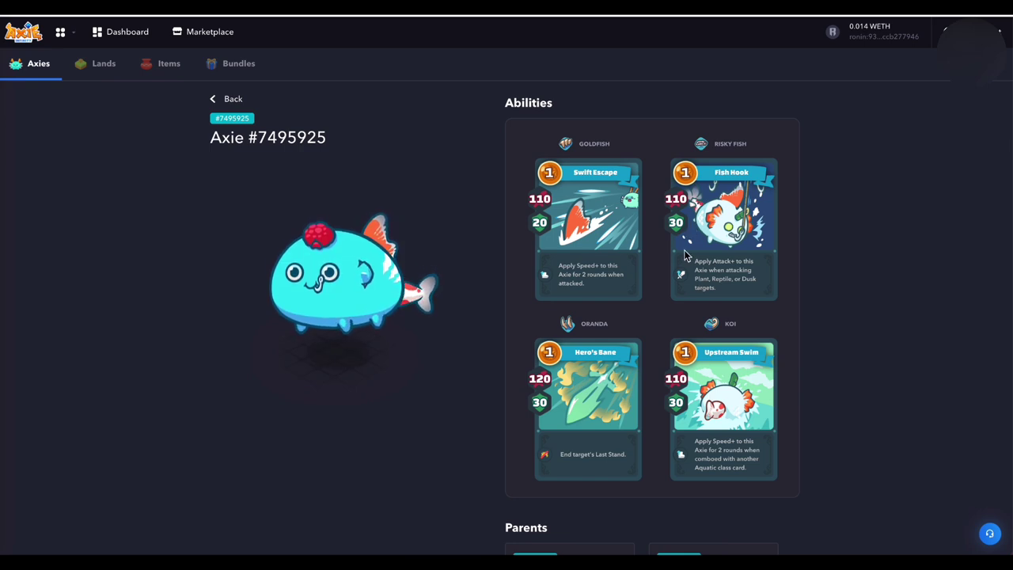
left_click(232, 99)
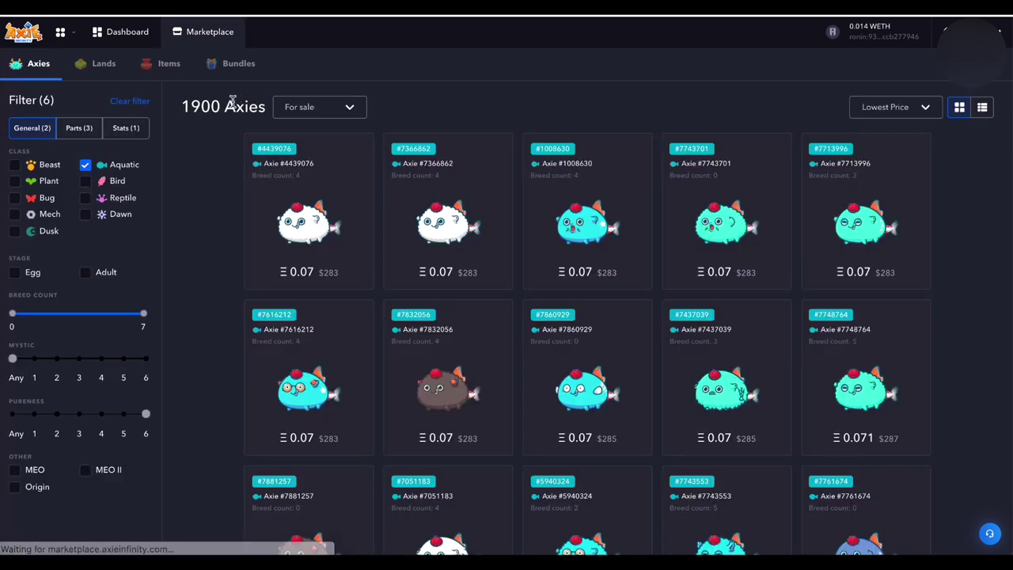
Step: Add the Lam part (Angry Lam) to the Aquatic parts filter
left_click(83, 129)
left_click(96, 160)
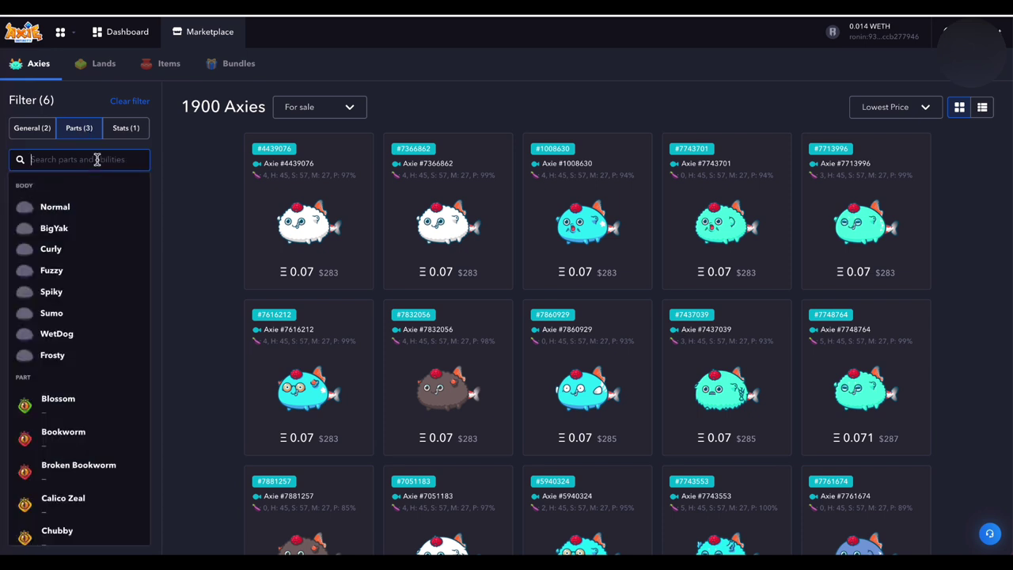
type("la")
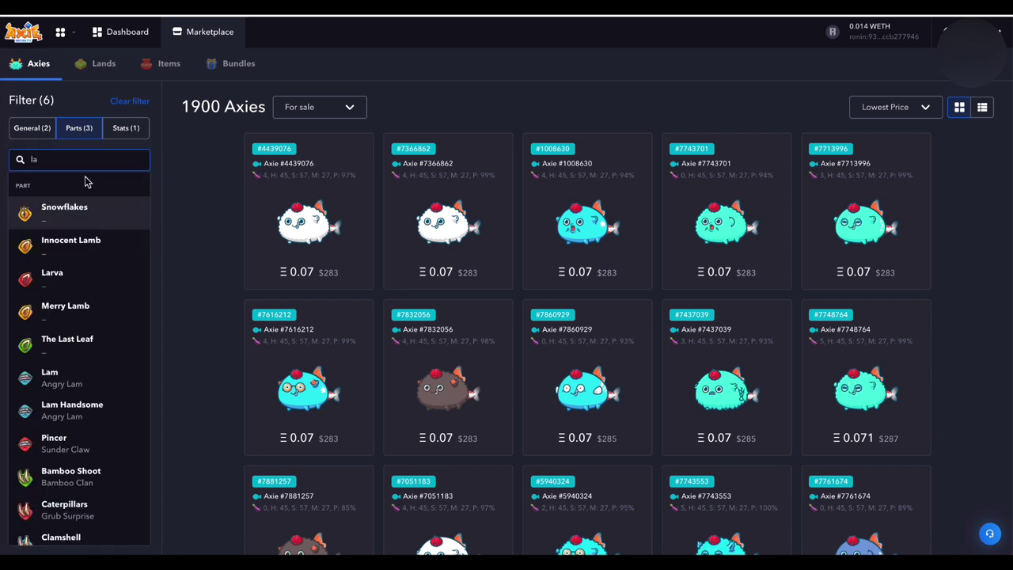
type("m")
left_click(79, 277)
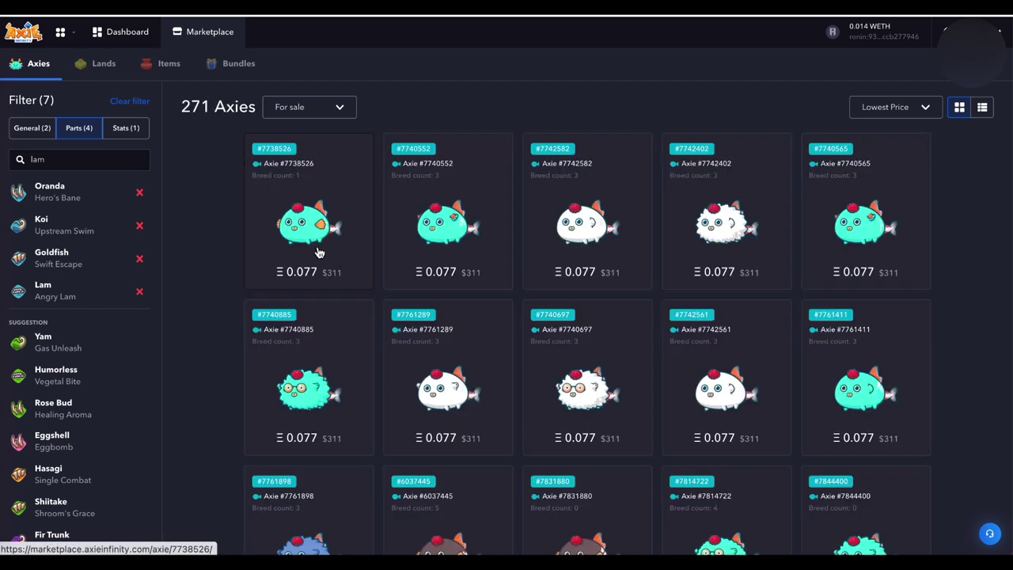
Step: Open Axie #7738526 from the filtered listings and review its price, stats, body parts and ability cards
left_click(295, 237)
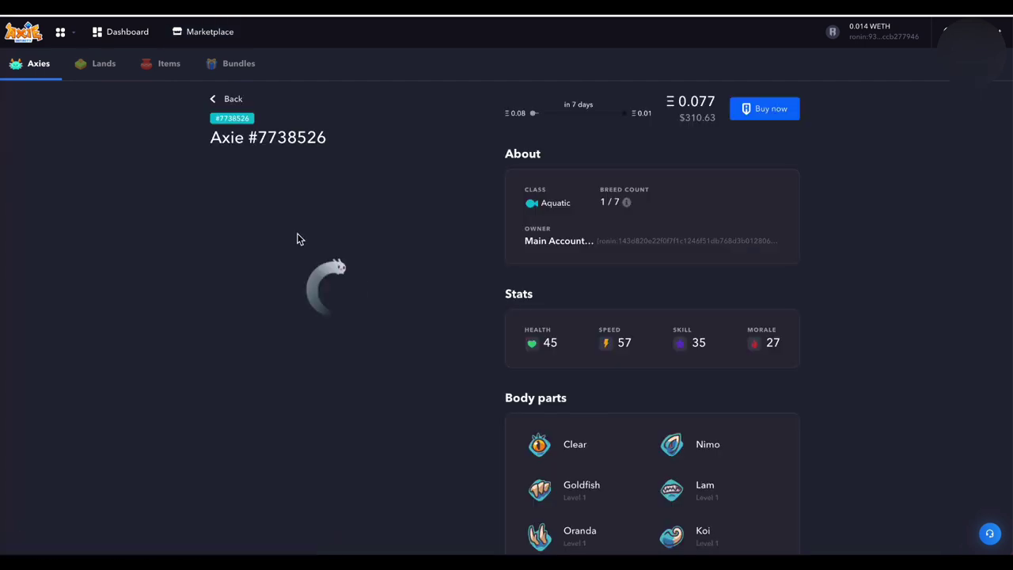
scroll(506, 309, "down", 5)
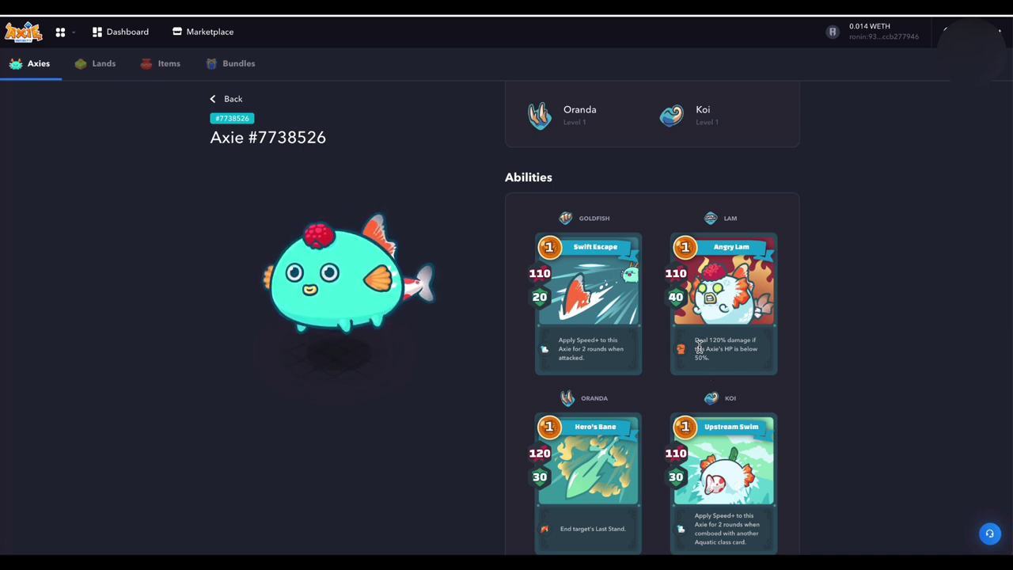
scroll(699, 347, "up", 1)
scroll(699, 347, "up", 5)
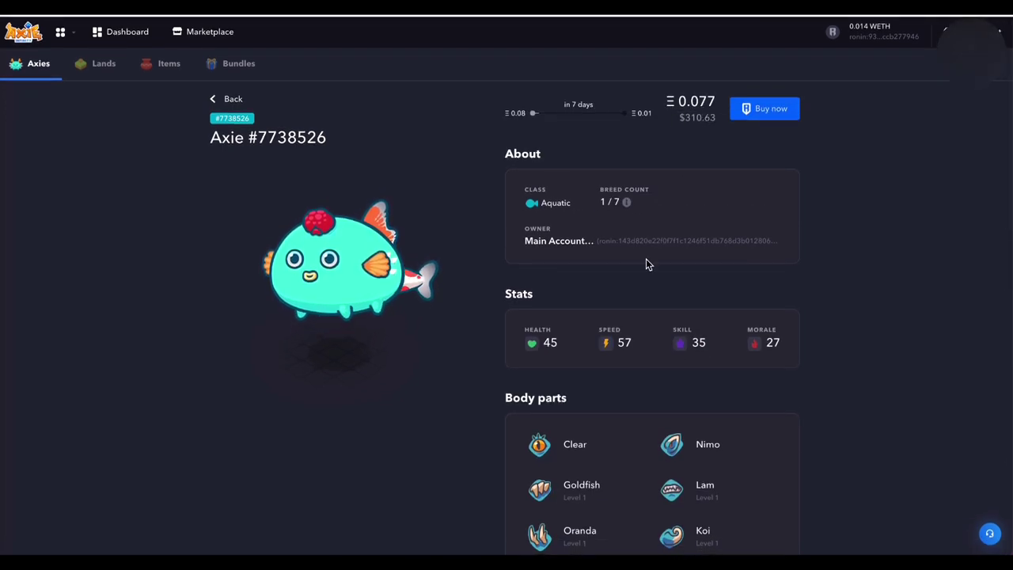
scroll(646, 263, "down", 5)
scroll(646, 264, "down", 2)
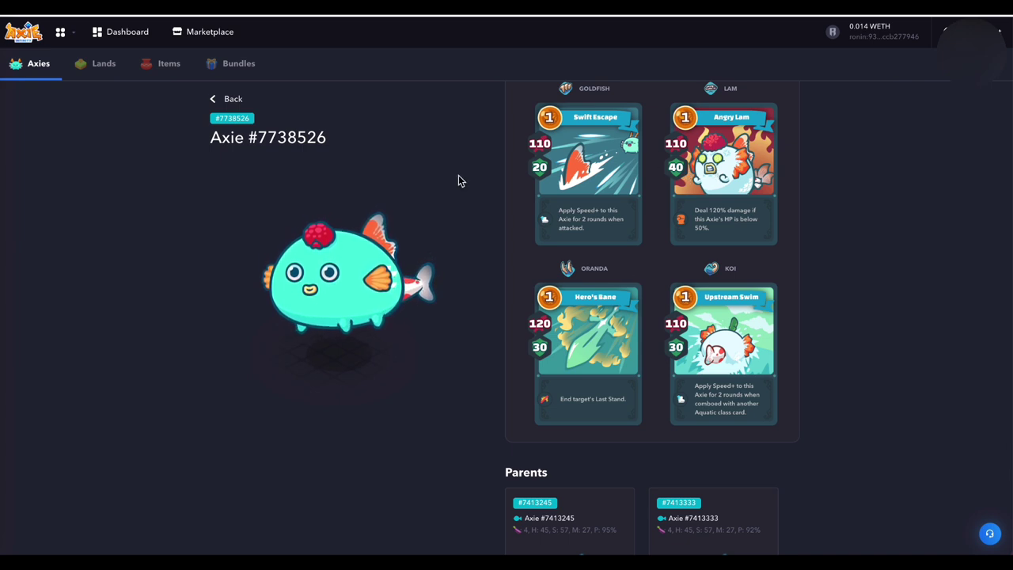
scroll(325, 152, "up", 2)
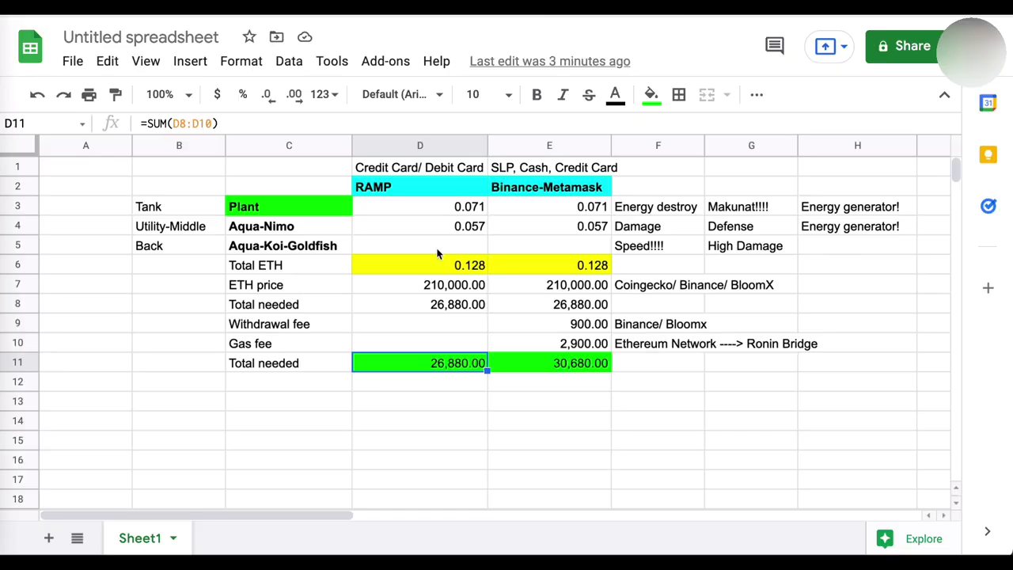
Step: Switch to the Google Sheets spreadsheet and enter .077 as the Aqua-Koi-Goldfish price in the RAMP column, cell D5
left_click(444, 248)
type(".077")
key("Return")
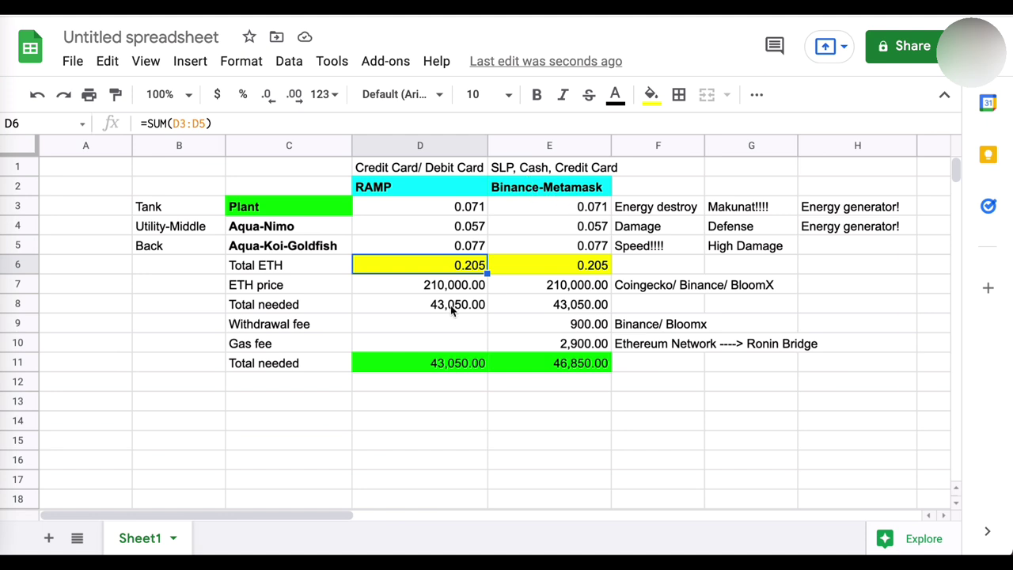
Step: Check the ETH price row, the final total needed in the RAMP column and the Aqua-Koi-Goldfish price cell
left_click_drag(431, 286, 525, 287)
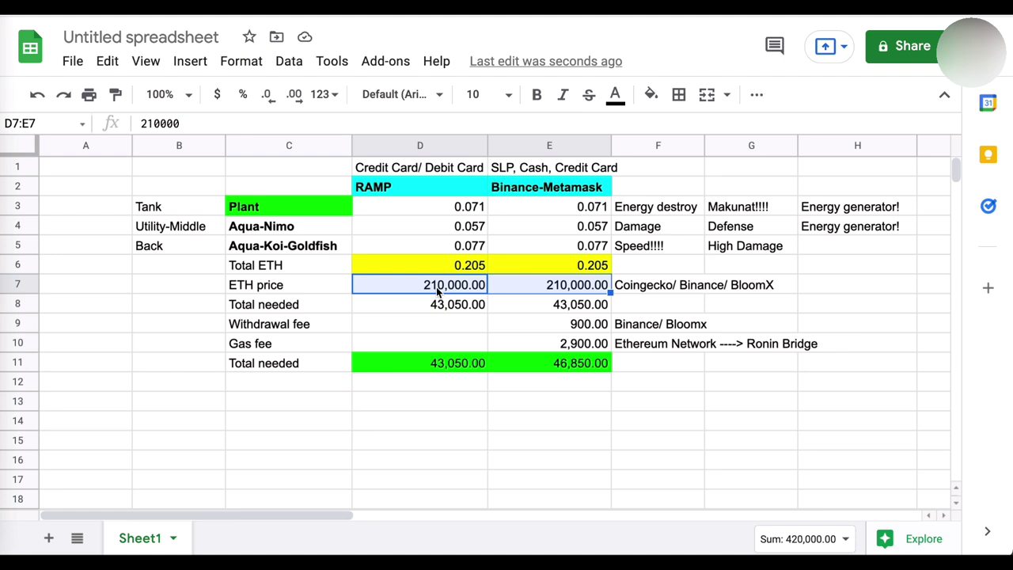
left_click(458, 369)
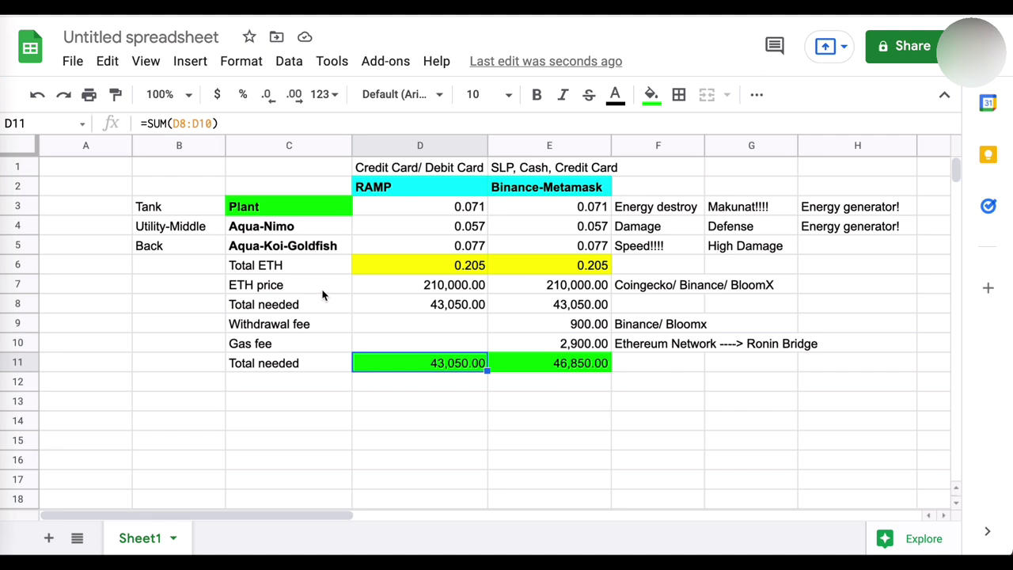
left_click(385, 246)
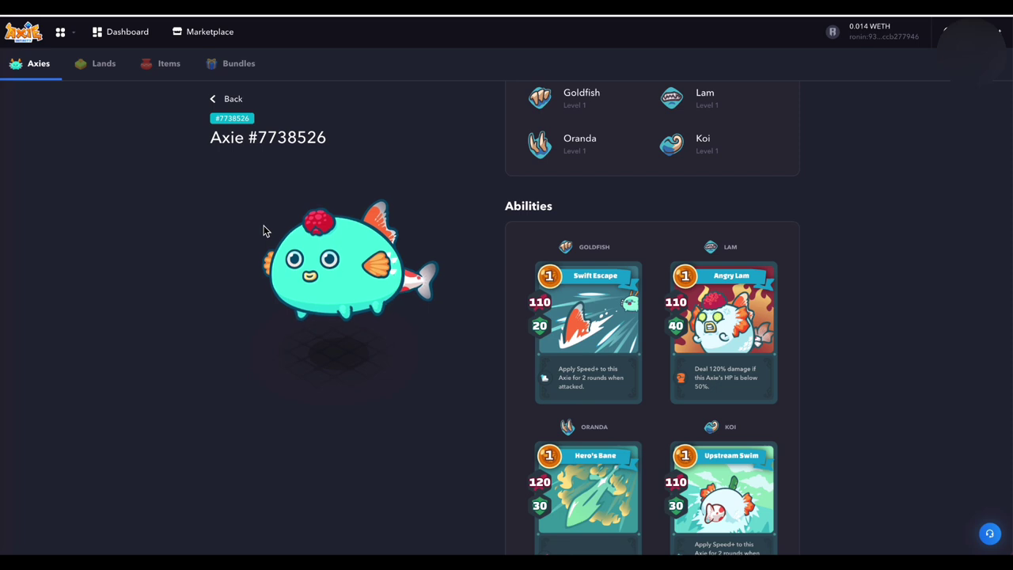
Step: Return to the Axie marketplace results, remove the Lam part from the filter, and look over the first page of listings
left_click(229, 99)
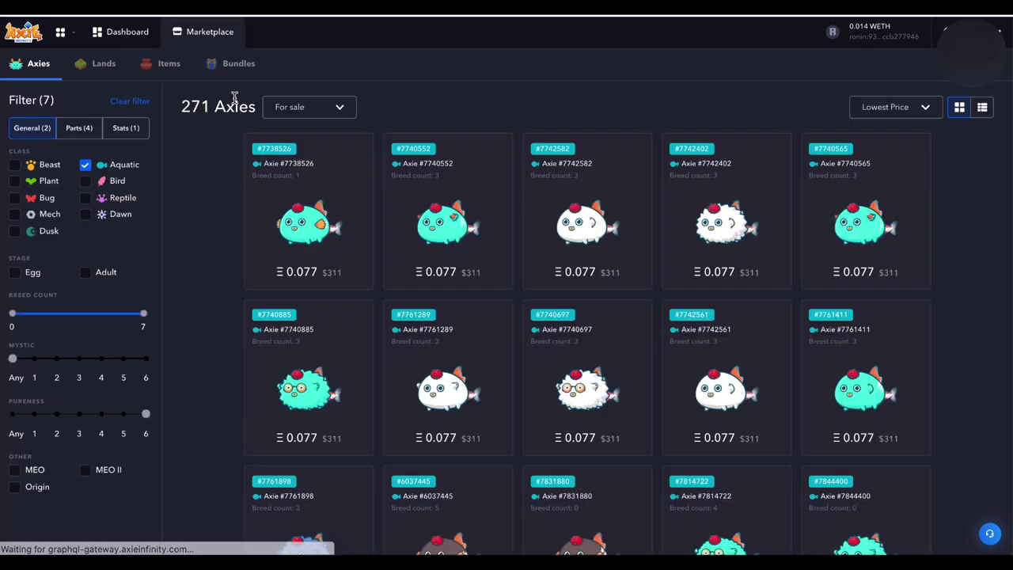
left_click(83, 137)
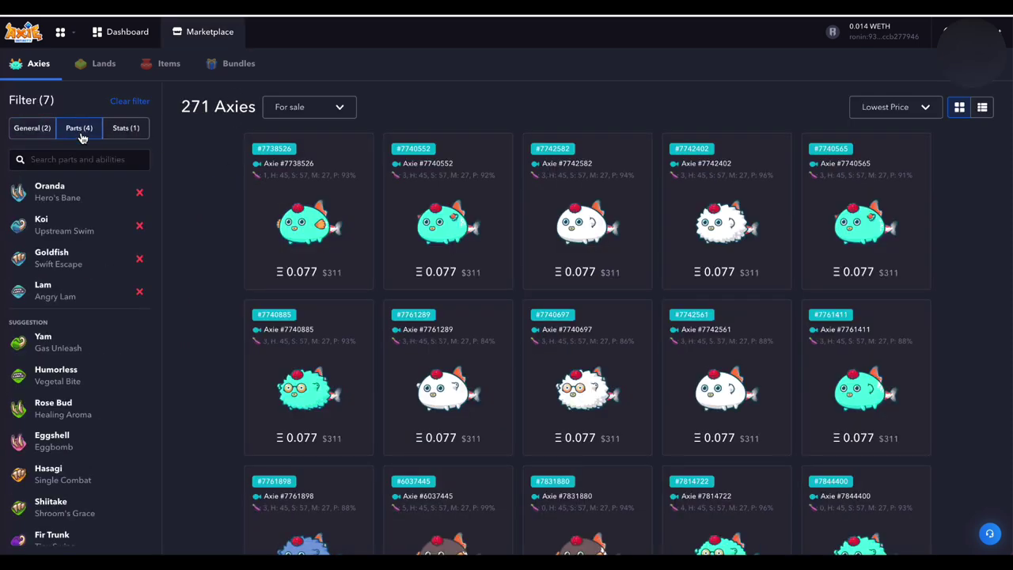
left_click(139, 292)
scroll(253, 335, "down", 5)
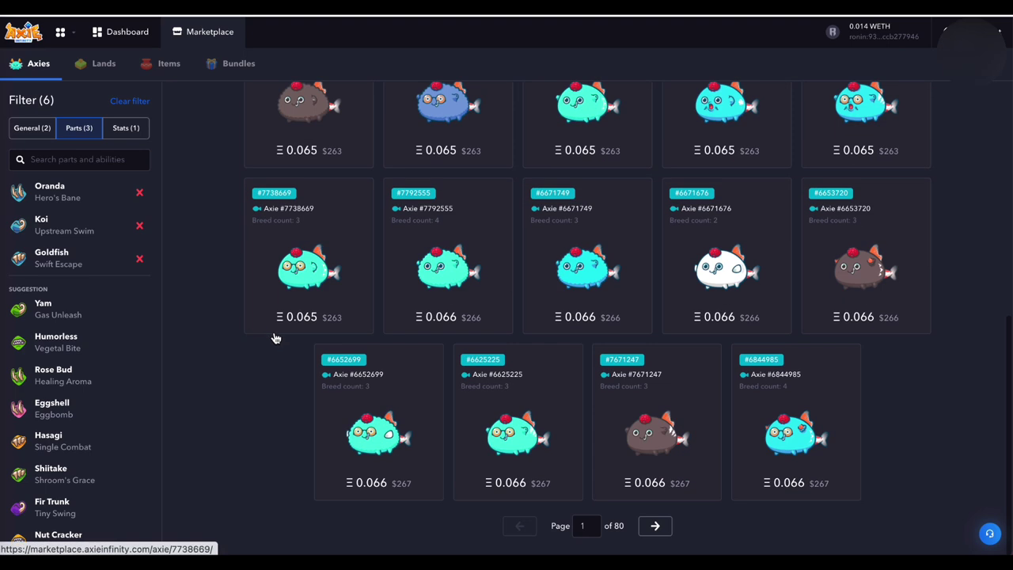
scroll(452, 325, "up", 4)
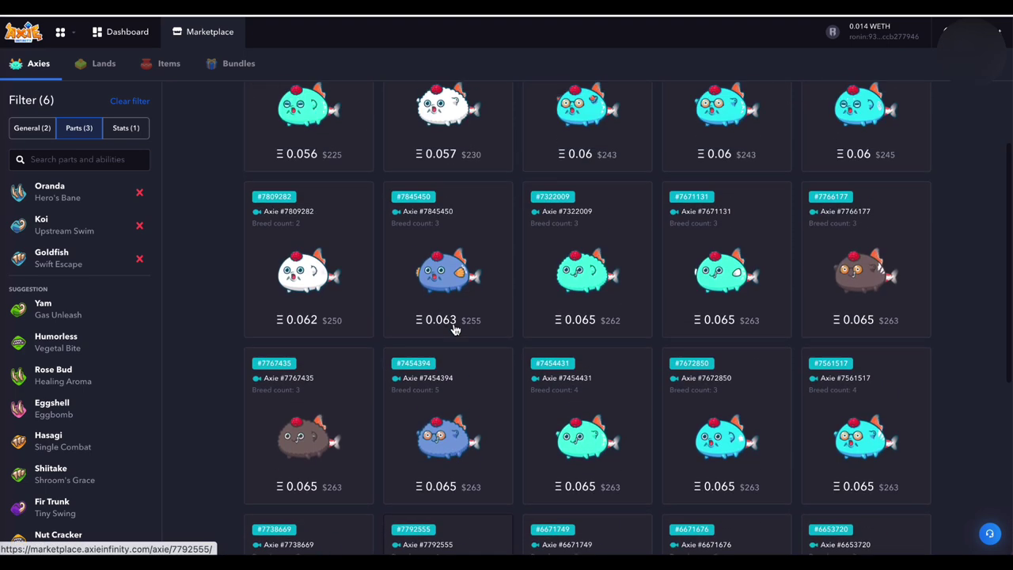
scroll(454, 329, "up", 2)
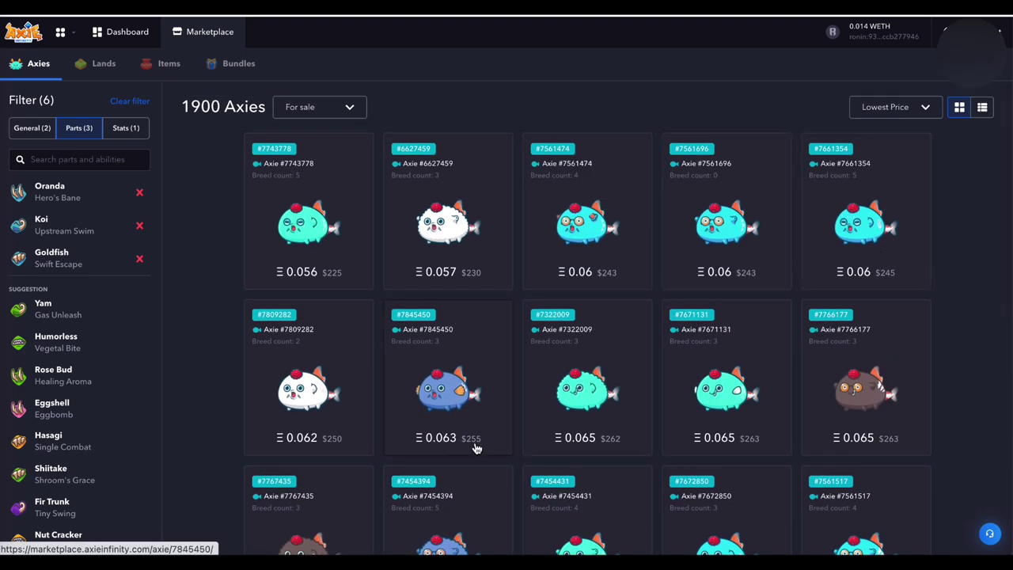
scroll(475, 448, "down", 1)
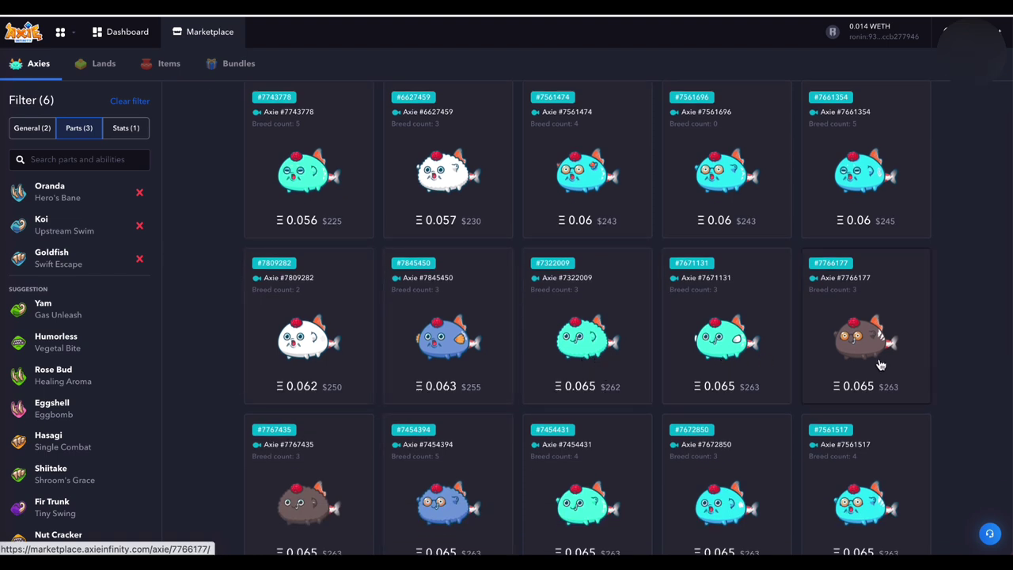
Step: Switch to the Google Sheets spreadsheet and enter .065 as the Aqua-Koi-Goldfish price in the RAMP column, cell D5, and check the final total
scroll(704, 436, "down", 3)
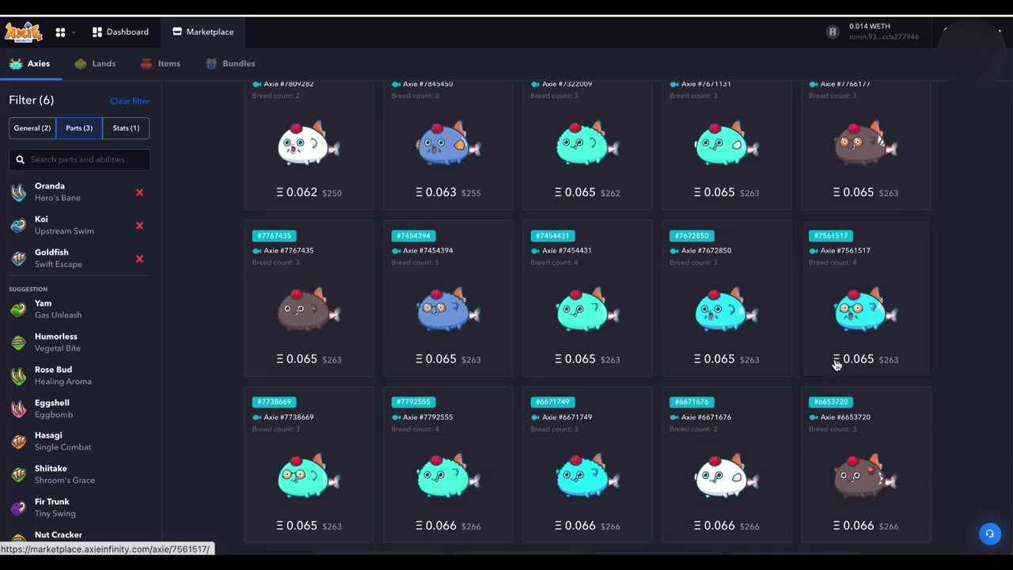
scroll(467, 376, "down", 2)
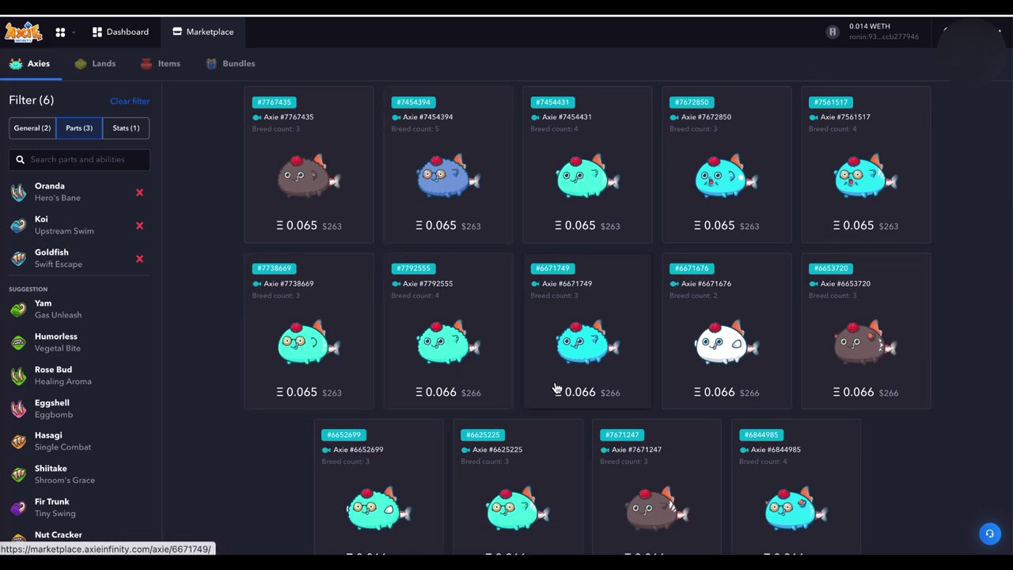
scroll(507, 333, "up", 5)
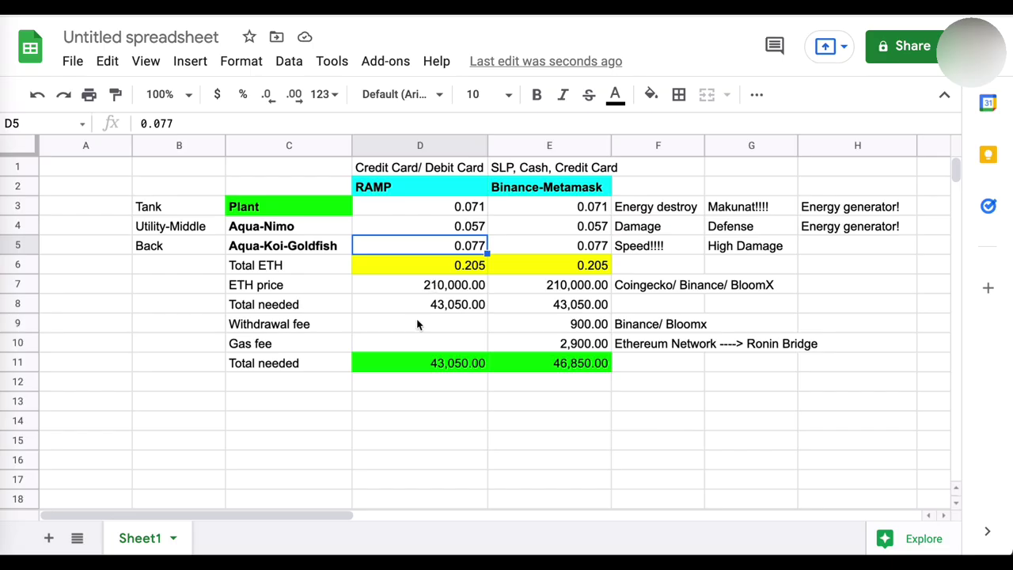
type(".065")
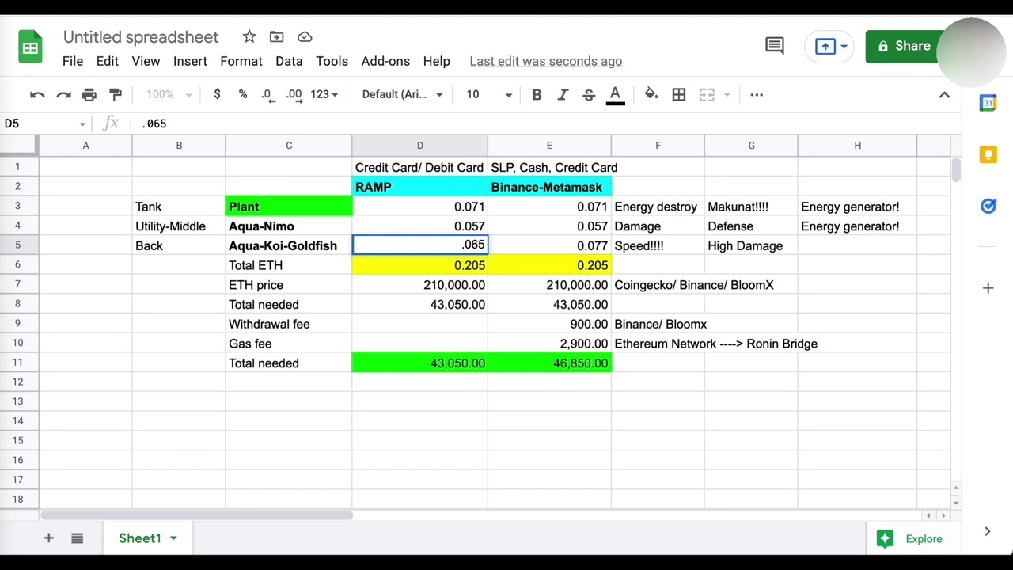
key("Return")
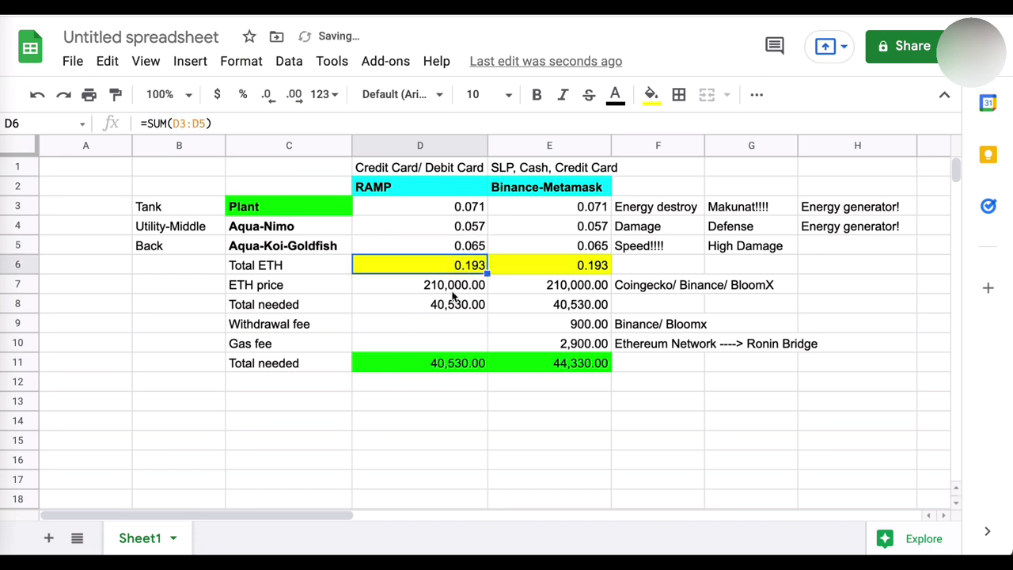
left_click(444, 366)
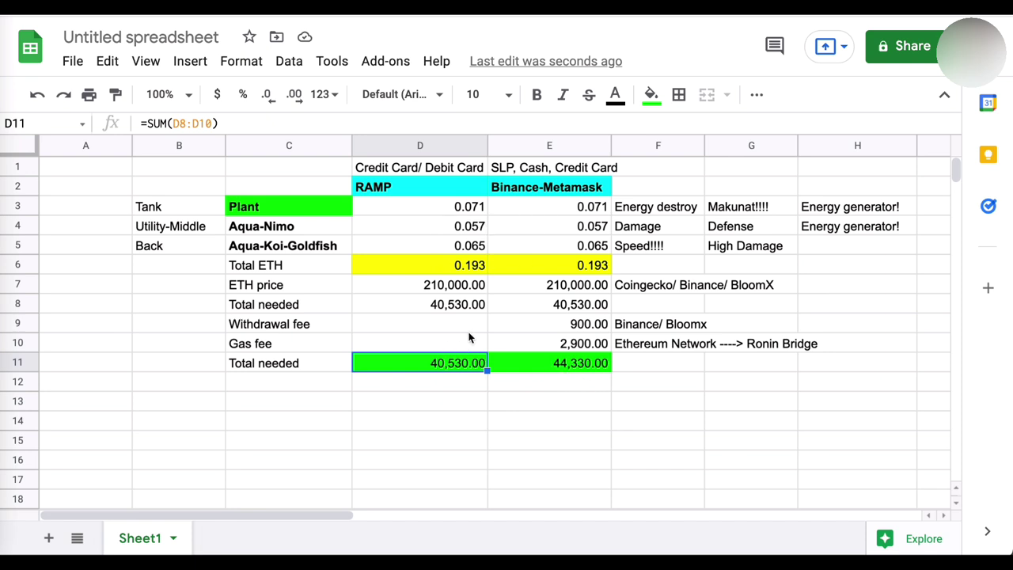
Step: Add the notes "beginner team!" in cell D12 and "1200-1500 MMR" in cell D13, below the RAMP total
left_click(425, 388)
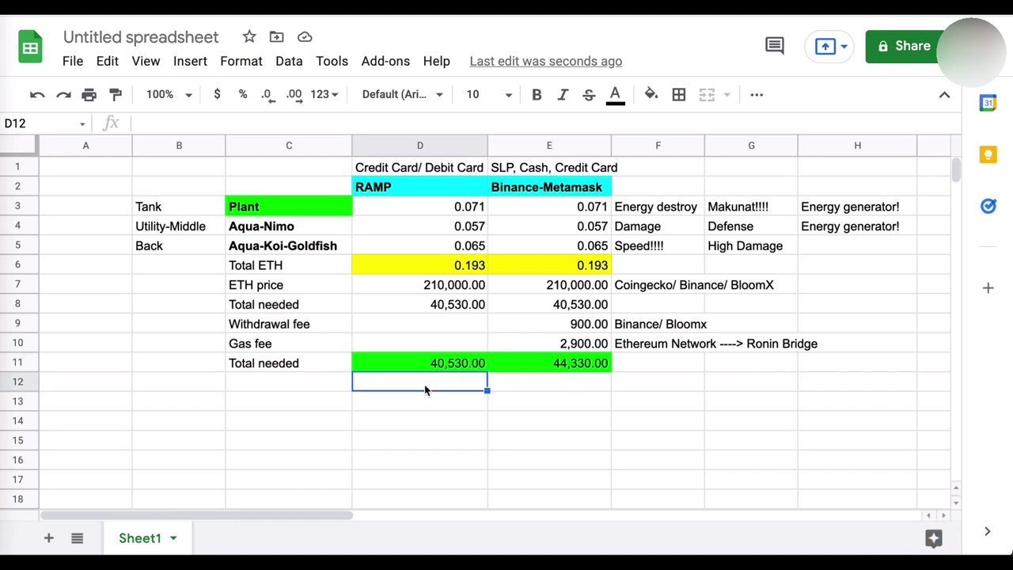
type("beginner team!")
key("Return")
type("12")
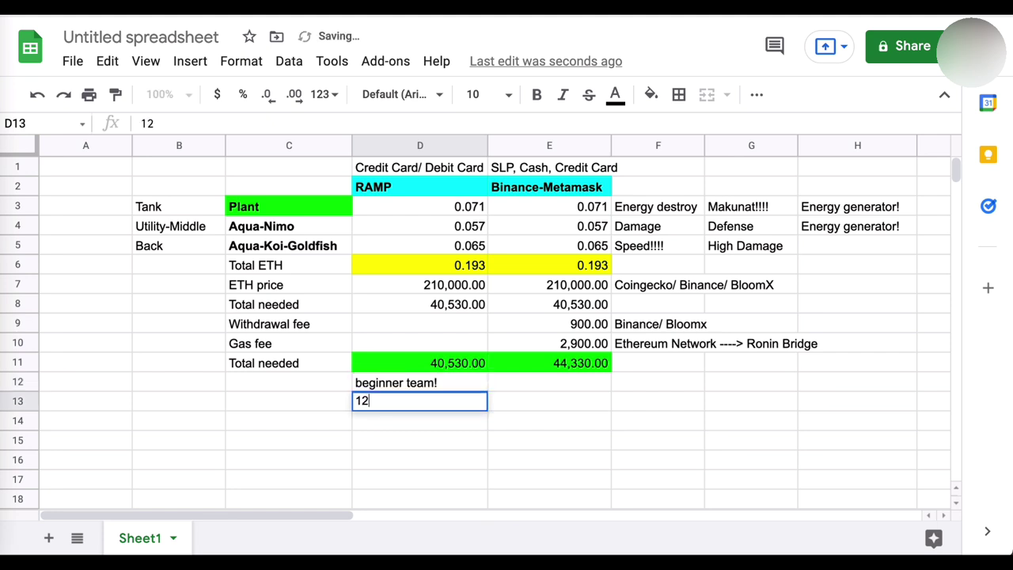
type("00-1500 MMR")
key("Return")
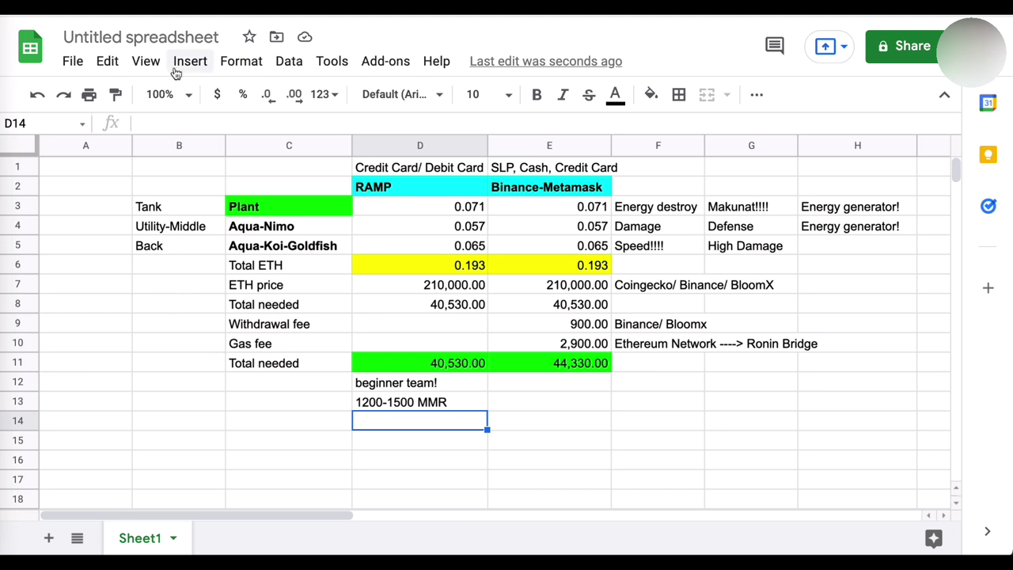
Step: Enter the Plant's body parts "Serious, October Treat, Leaf bug, Yam" in cell I3
left_click(303, 213)
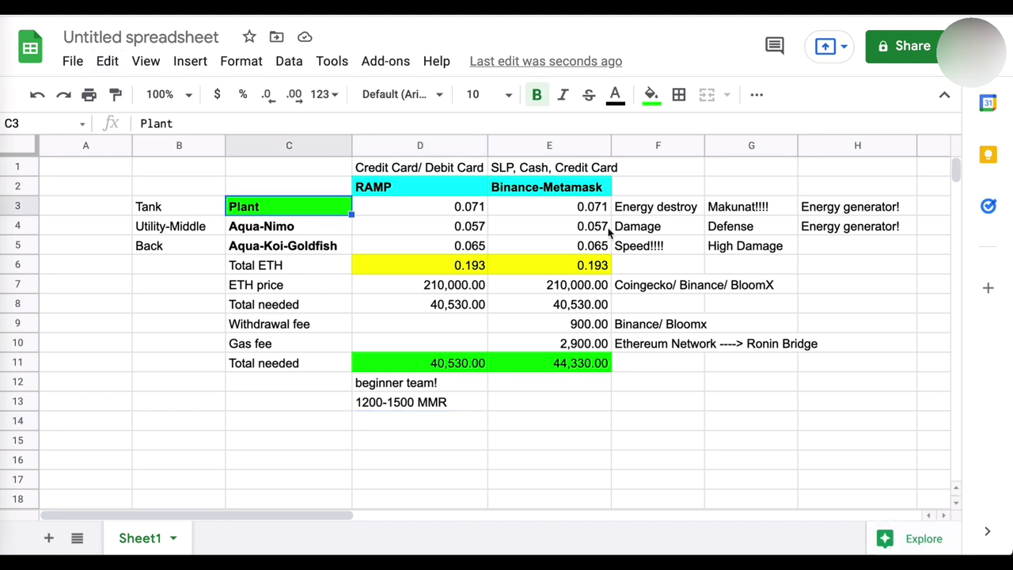
scroll(617, 262, "right", 2)
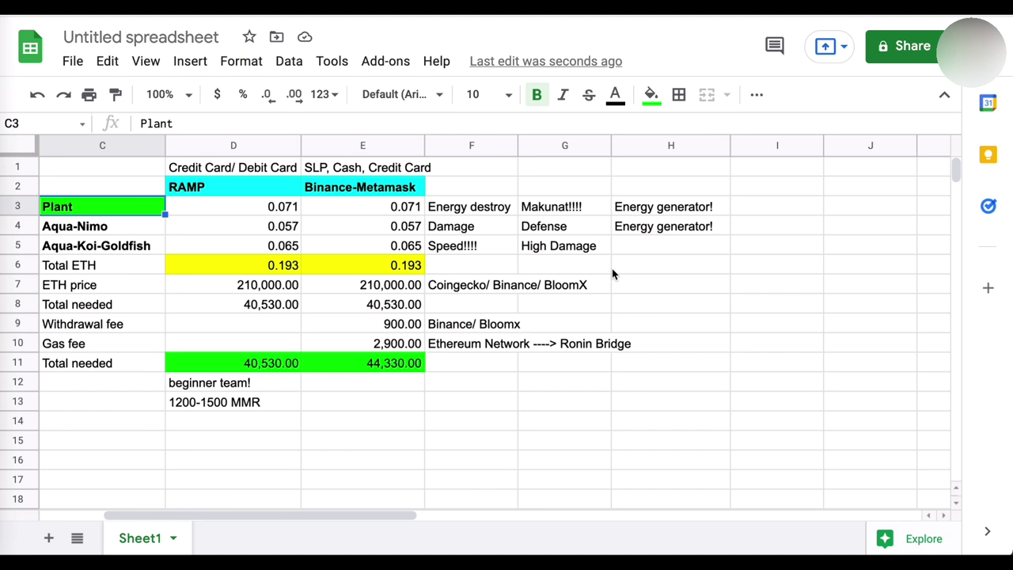
left_click(738, 211)
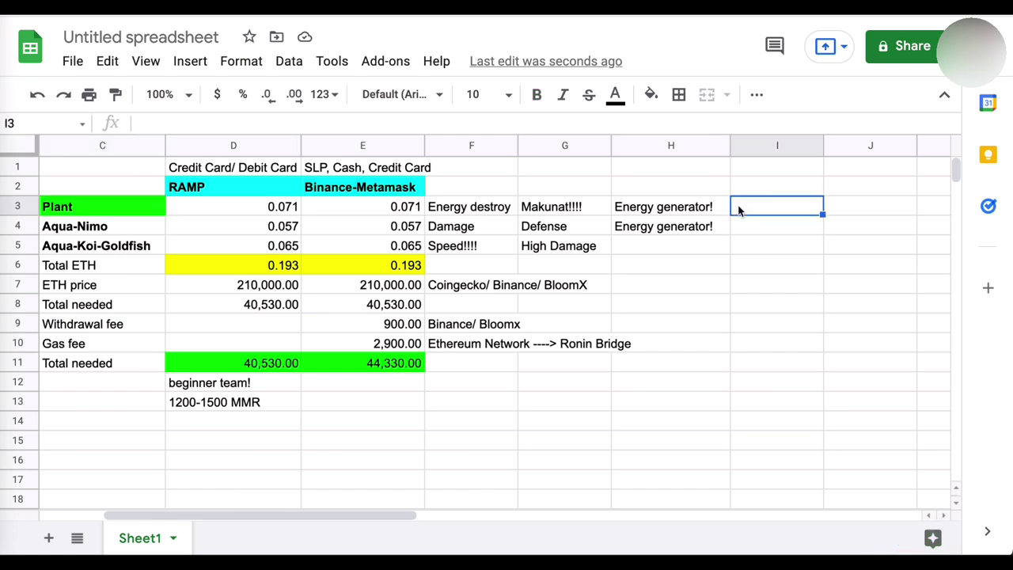
type("Serious, October Treat, Leaf bug, Y")
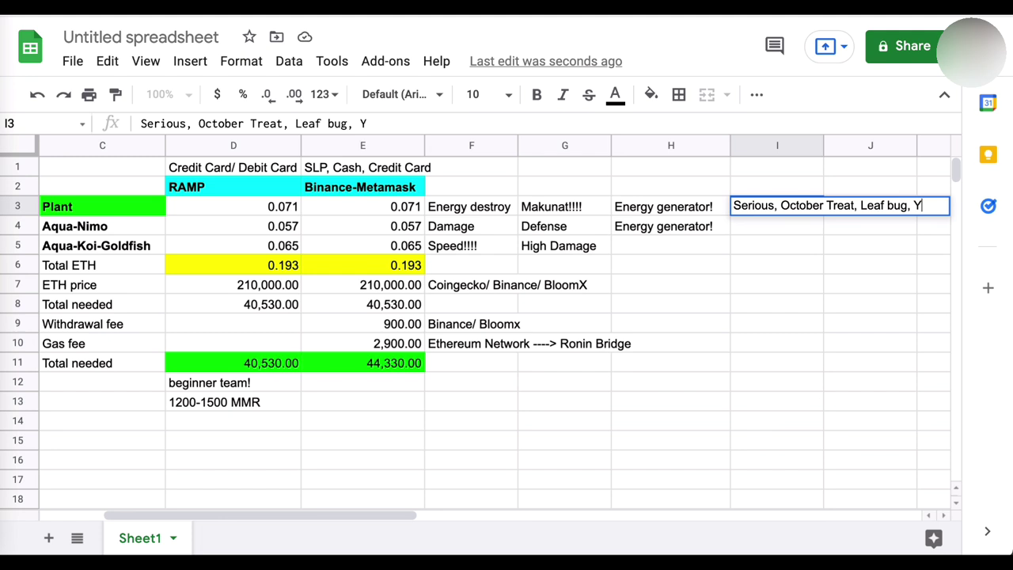
type("a,m")
key("Return")
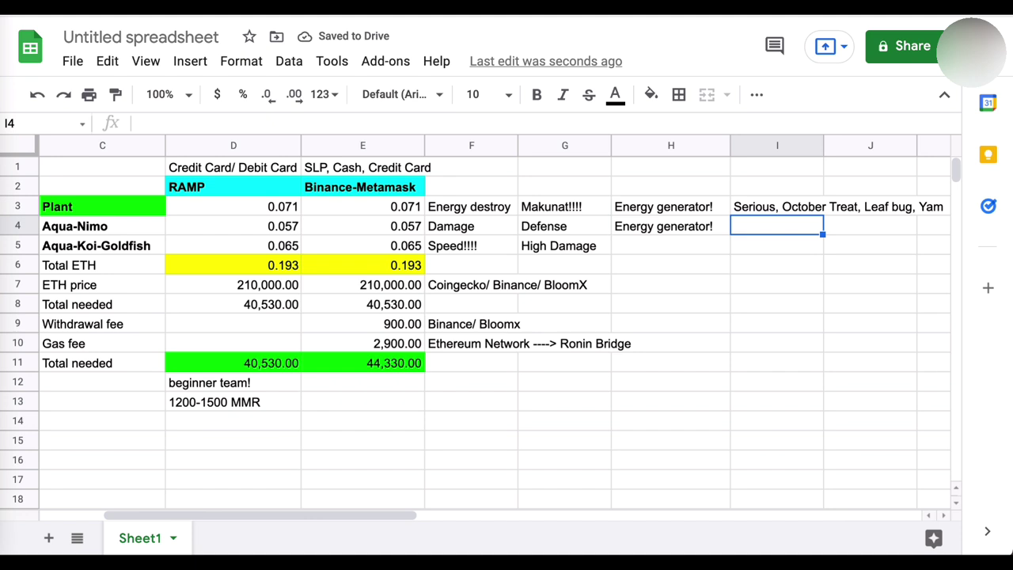
Step: Enter the Aqua-Nimo's body parts "Goldfish, Nimo" in cell I4
type("Goldfish")
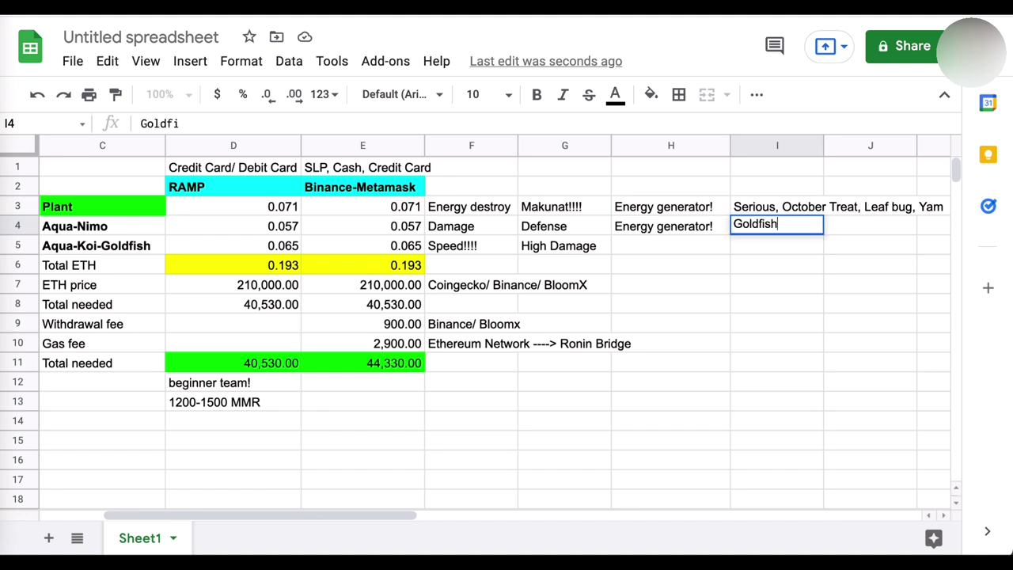
type(", Nimo")
key("Return")
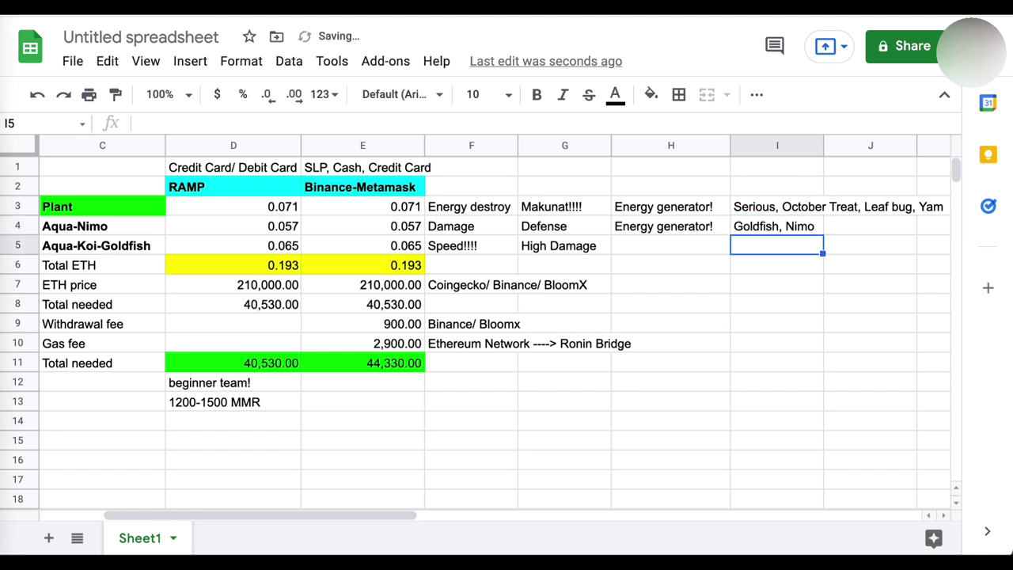
Step: Enter the Aqua-Koi-Goldfish's body parts "Koi, Goldfish, Lam/Fish hook, Oranda" in cell I5
type("Koi,")
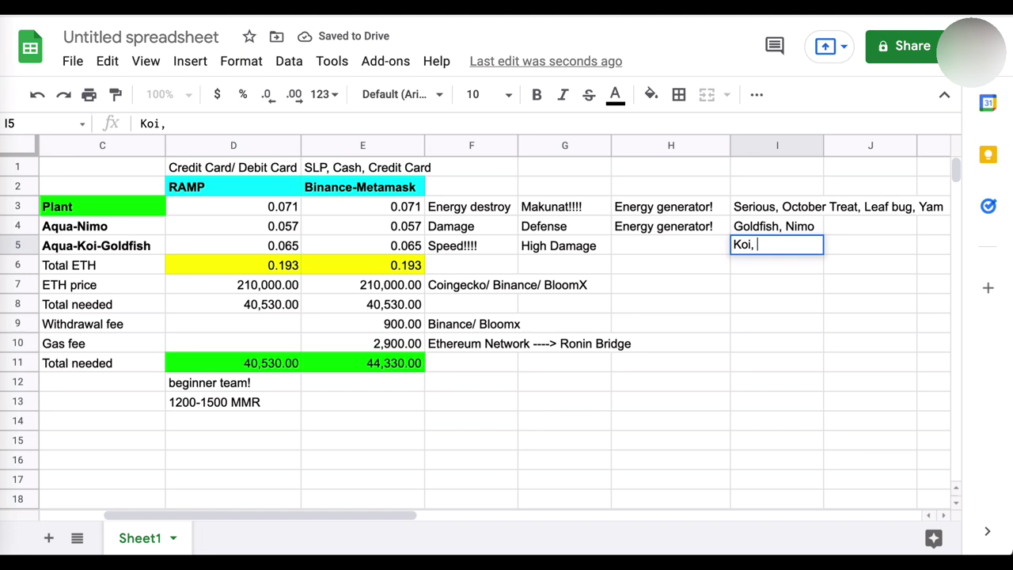
type(" Gold")
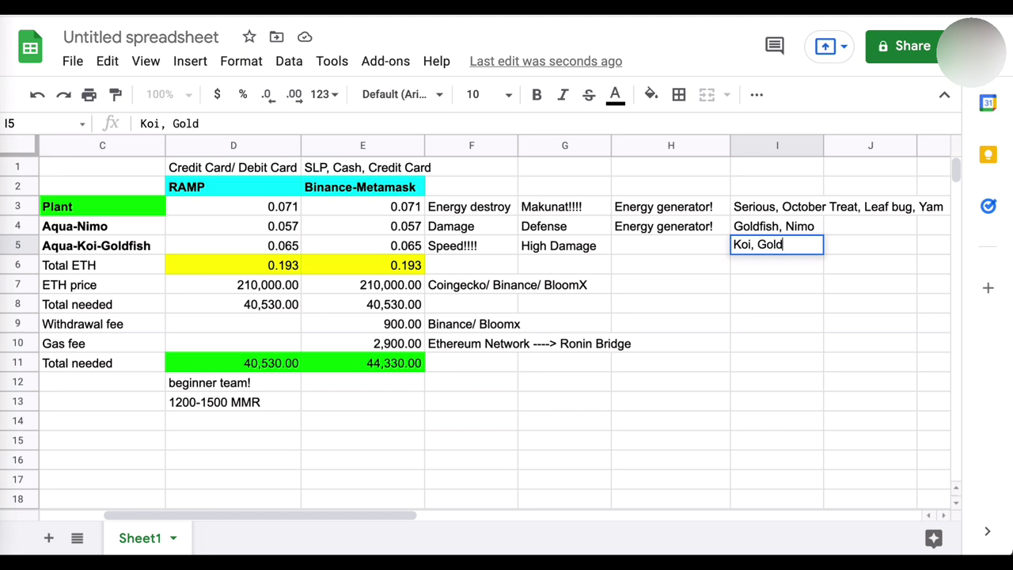
type("fish, Lam")
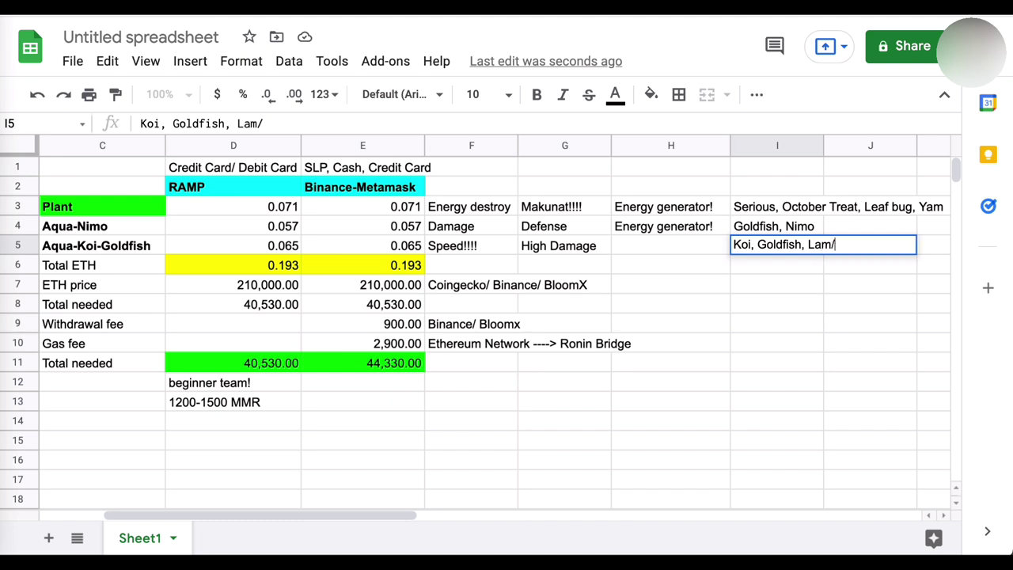
type("/Fish hook,")
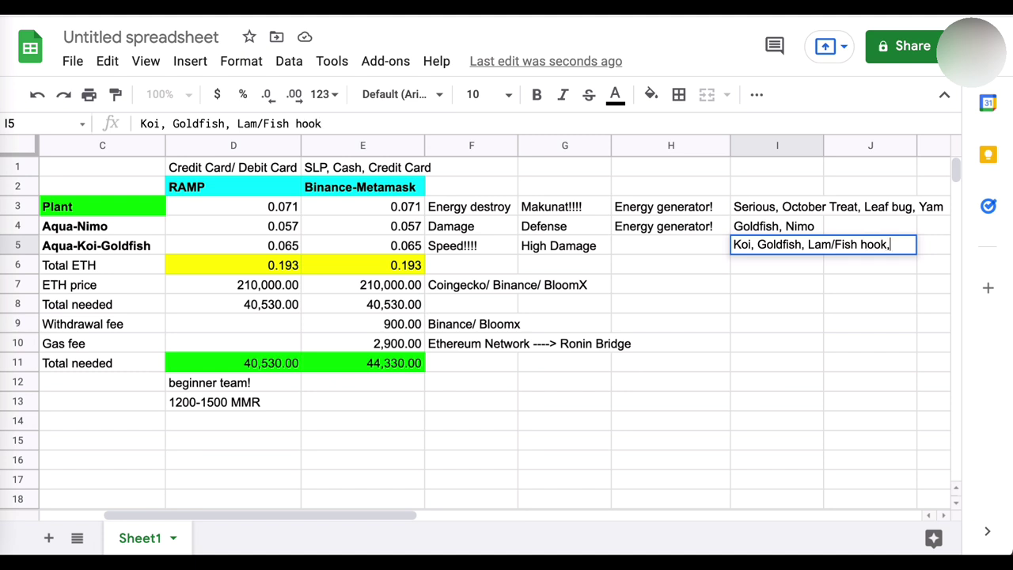
type(" Oranda")
key("Return")
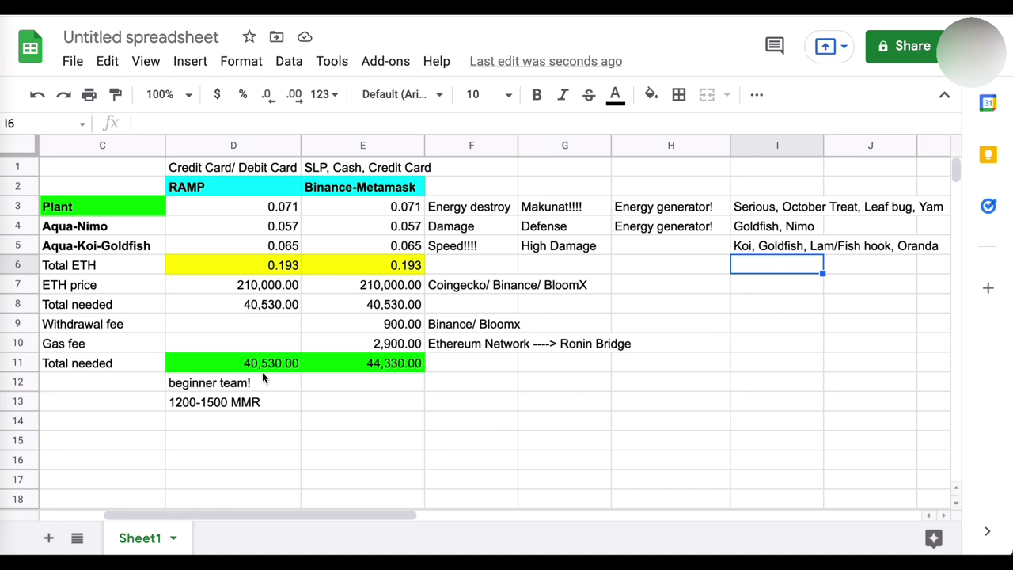
Step: Set the ETH price to 220000 in the RAMP and Binance-Metamask columns and check the final totals needed
left_click(260, 288)
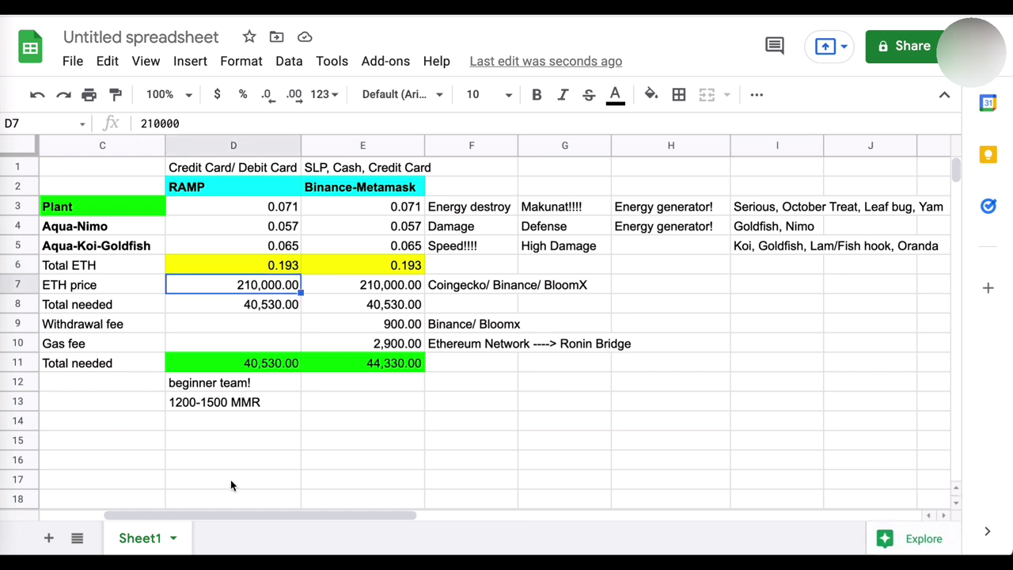
type("220000")
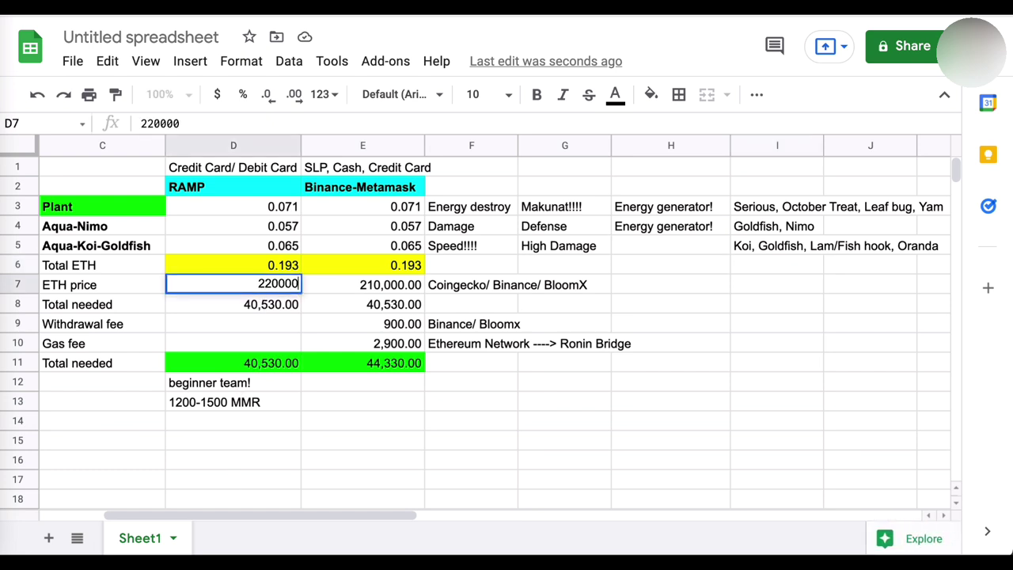
key("Return")
left_click(233, 285)
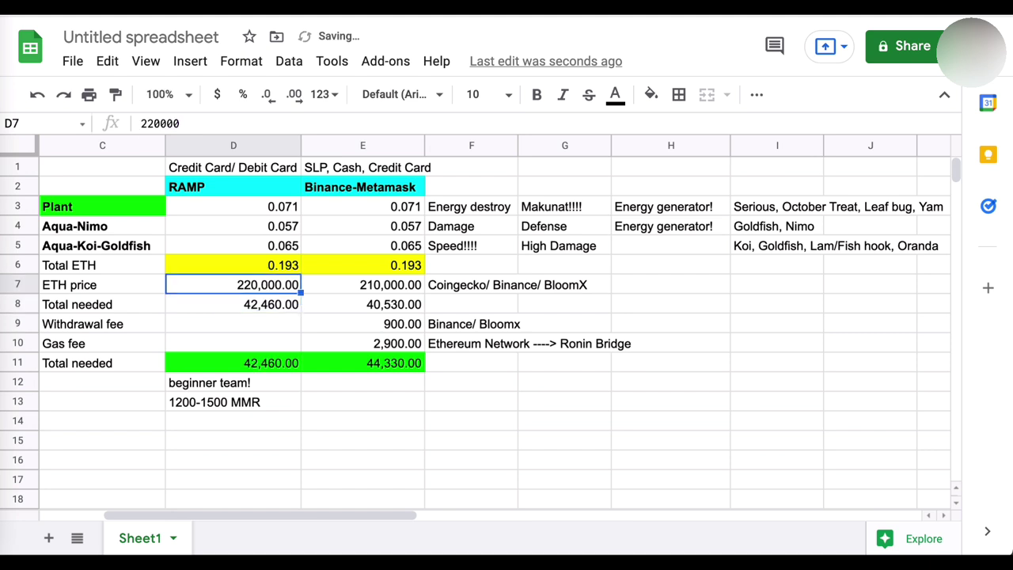
left_click(362, 285)
type("220000")
key("Return")
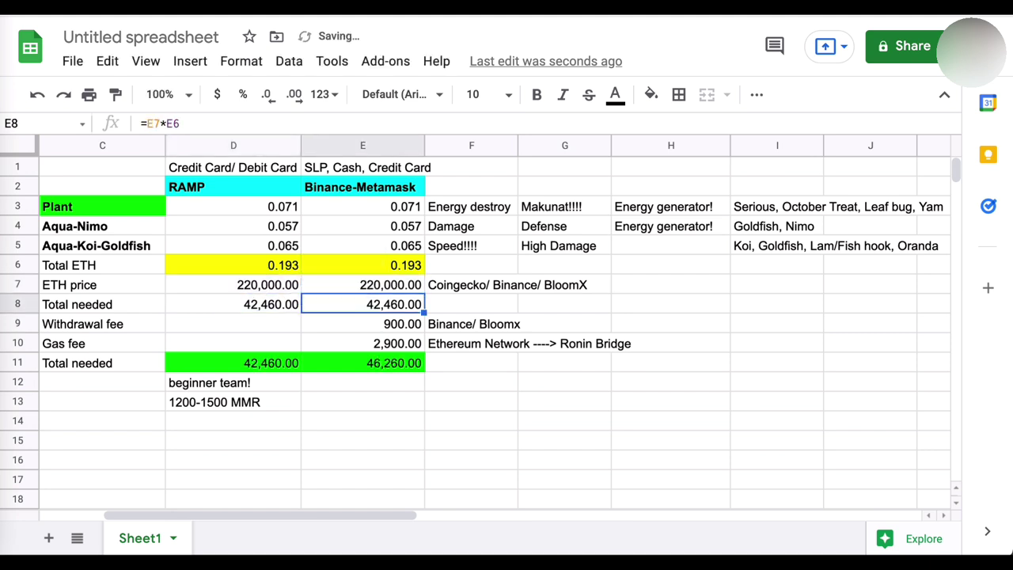
key("Down")
key("Down")
key("Down")
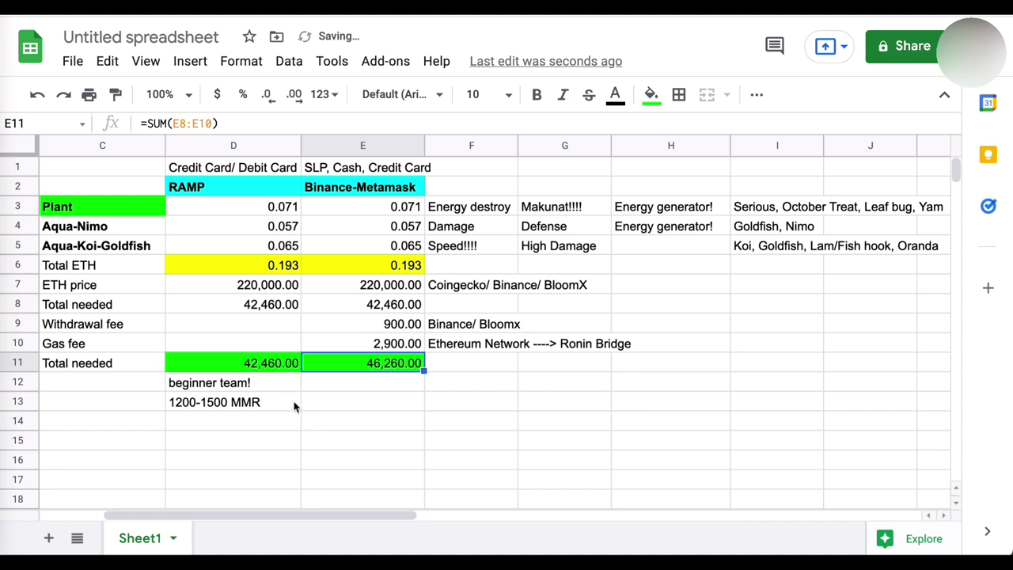
Step: Set the ETH price in cell D7 to 190000 and check the final totals needed in both payment columns
left_click(267, 289)
type("190000\\")
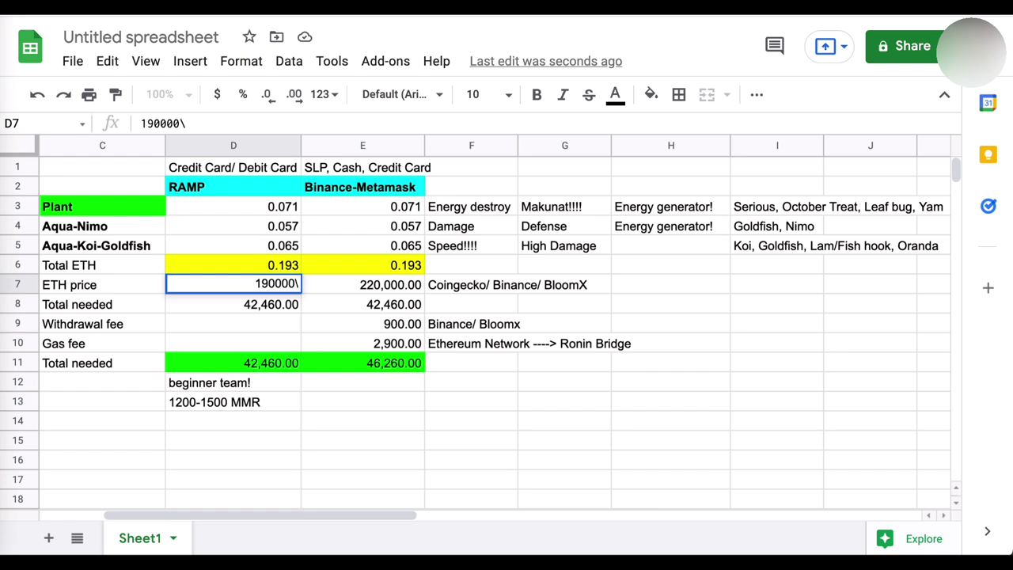
key("BackSpace")
key("Return")
key("Down")
key("Down")
key("Down")
key("Down")
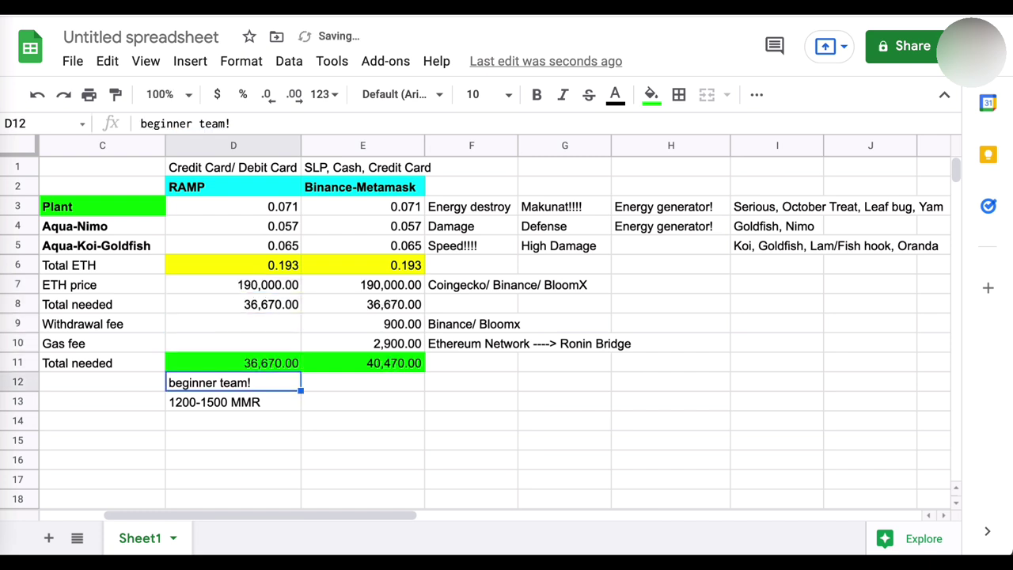
left_click(234, 363)
left_click(363, 363)
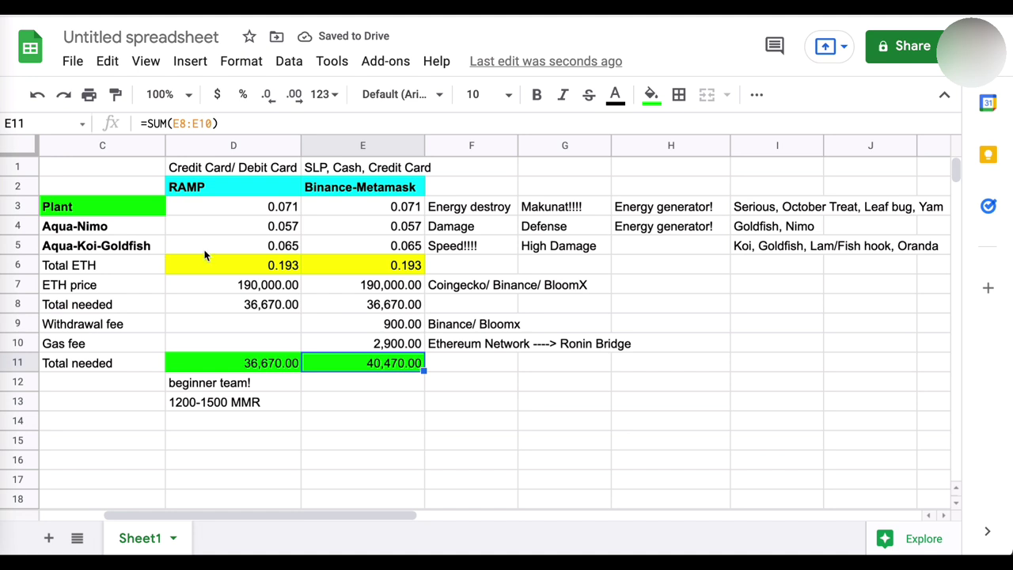
Step: Set the ETH price in the RAMP column, cell D7, to 210,000
left_click(249, 292)
type("210,000")
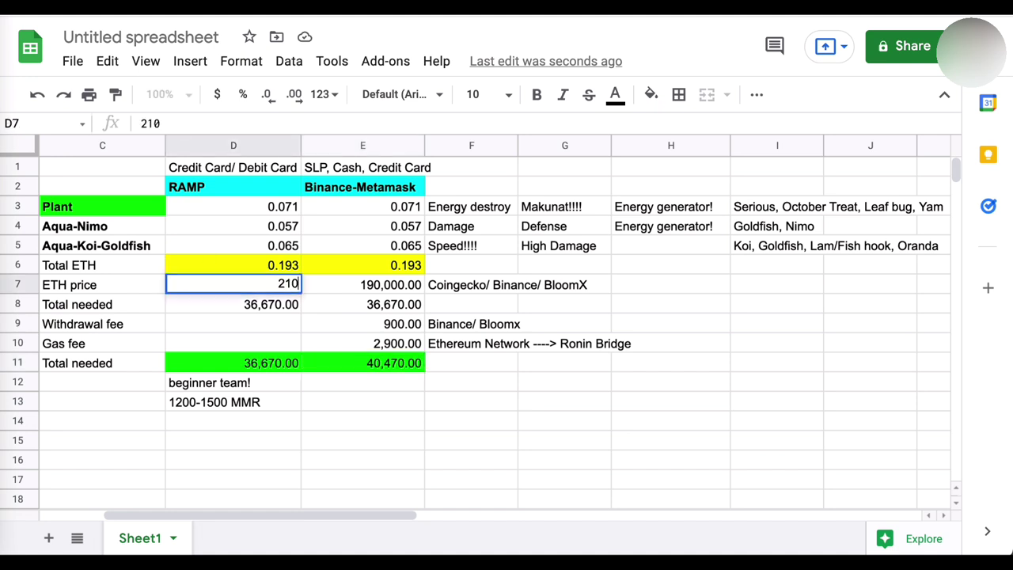
key("Return")
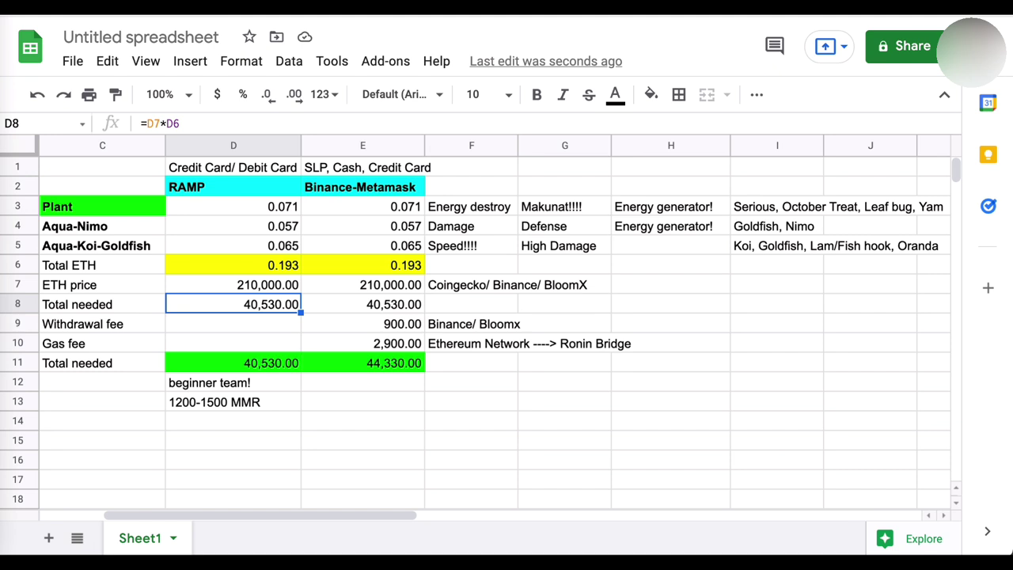
Step: Edit the MMR range note in cell D13 to read "1200-1800 MMR"
left_click(266, 403)
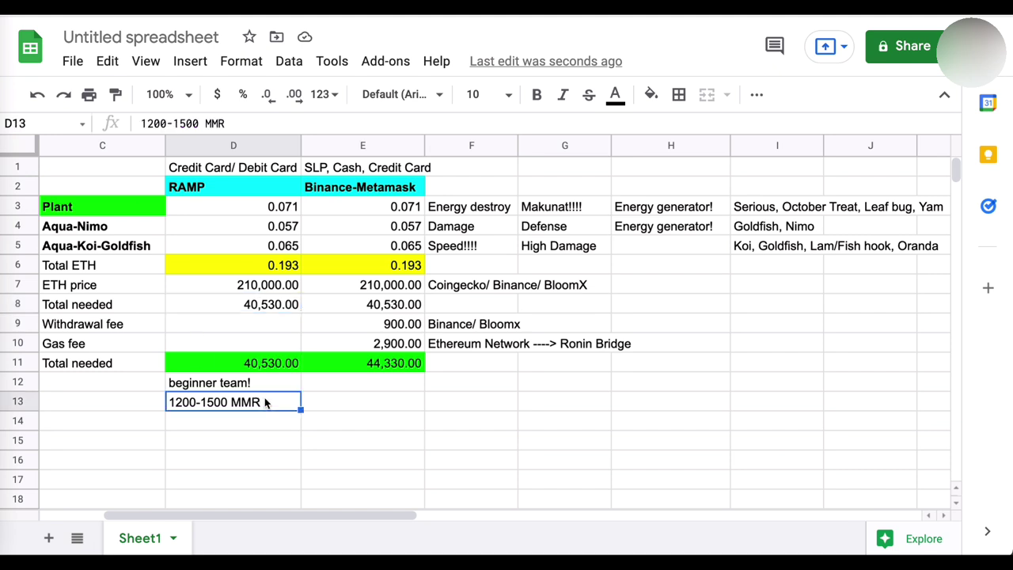
double_click(219, 405)
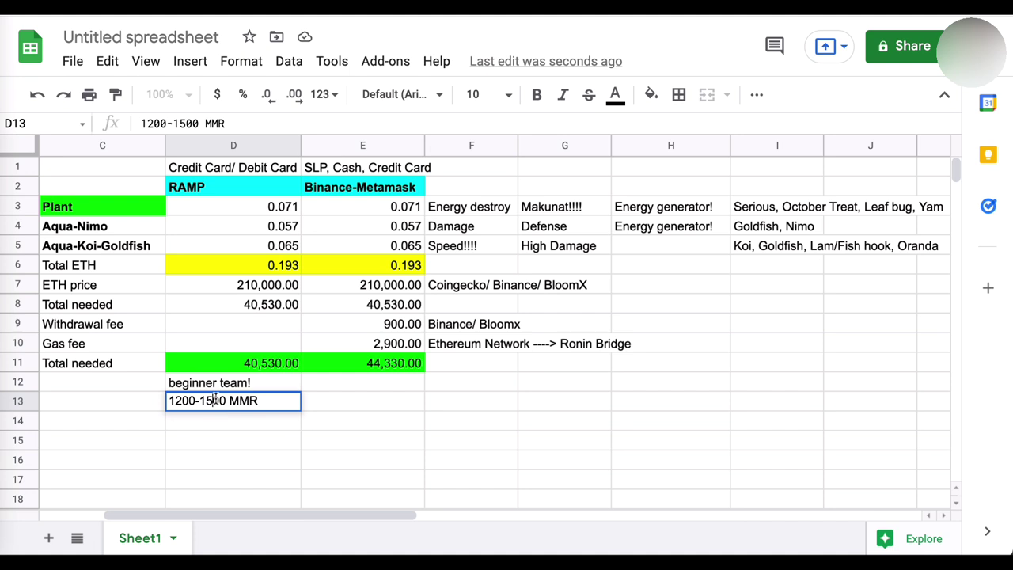
key("BackSpace")
type("8")
key("Return")
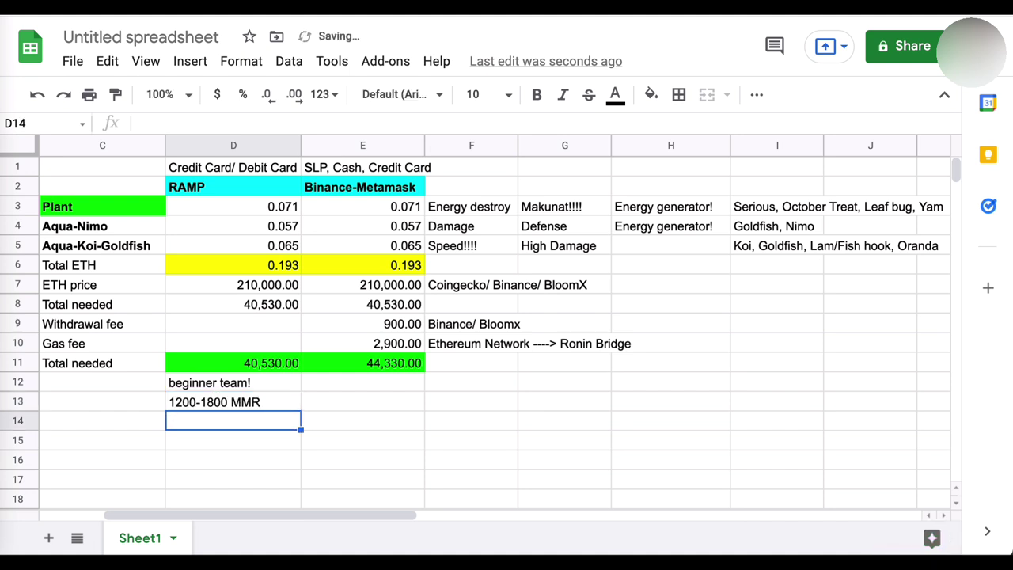